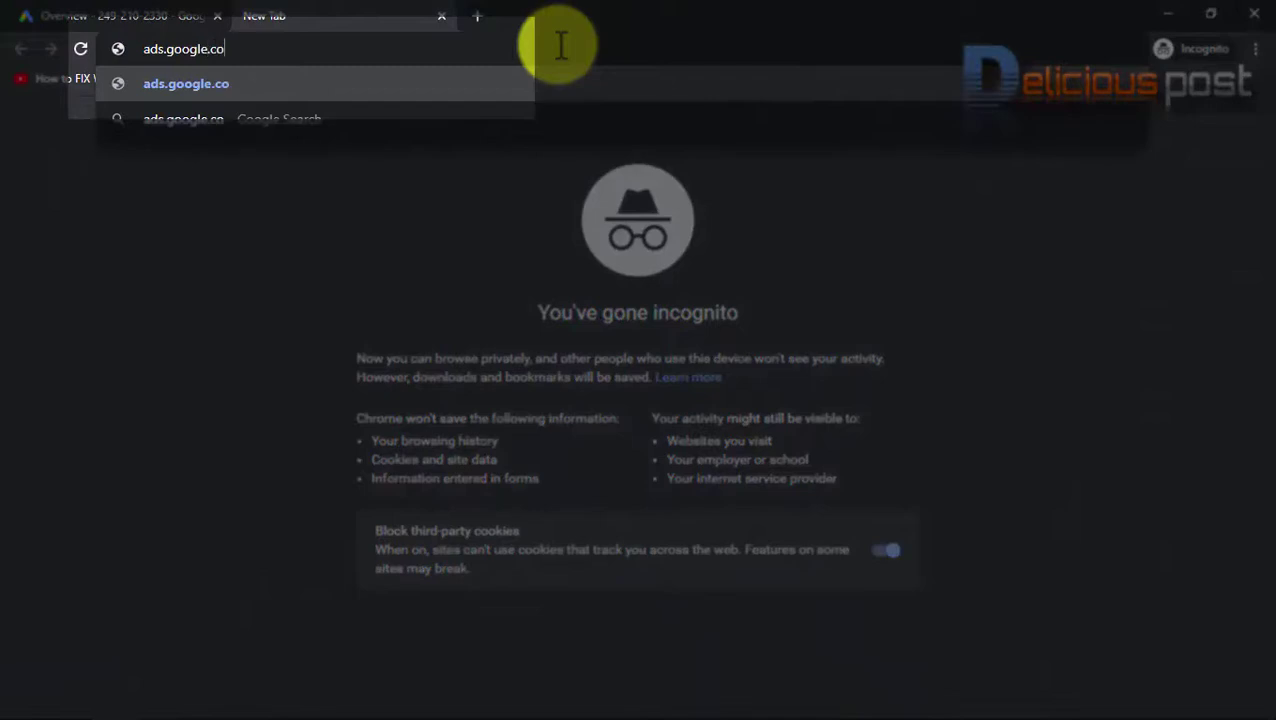
Go to ads.google.com, sign in to the advertising account and start a new campaign from the campaigns overview.
{"action": "key", "text": "Return"}
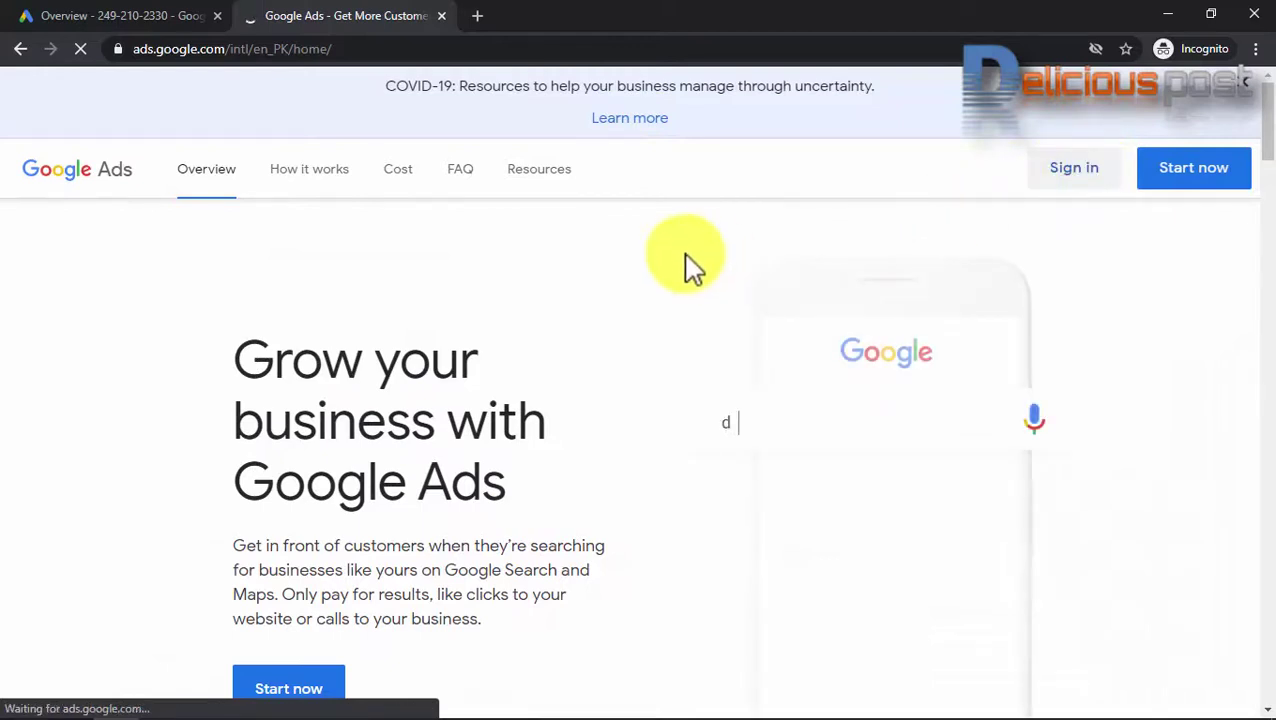
{"action": "left_click", "coordinate": [1065, 172]}
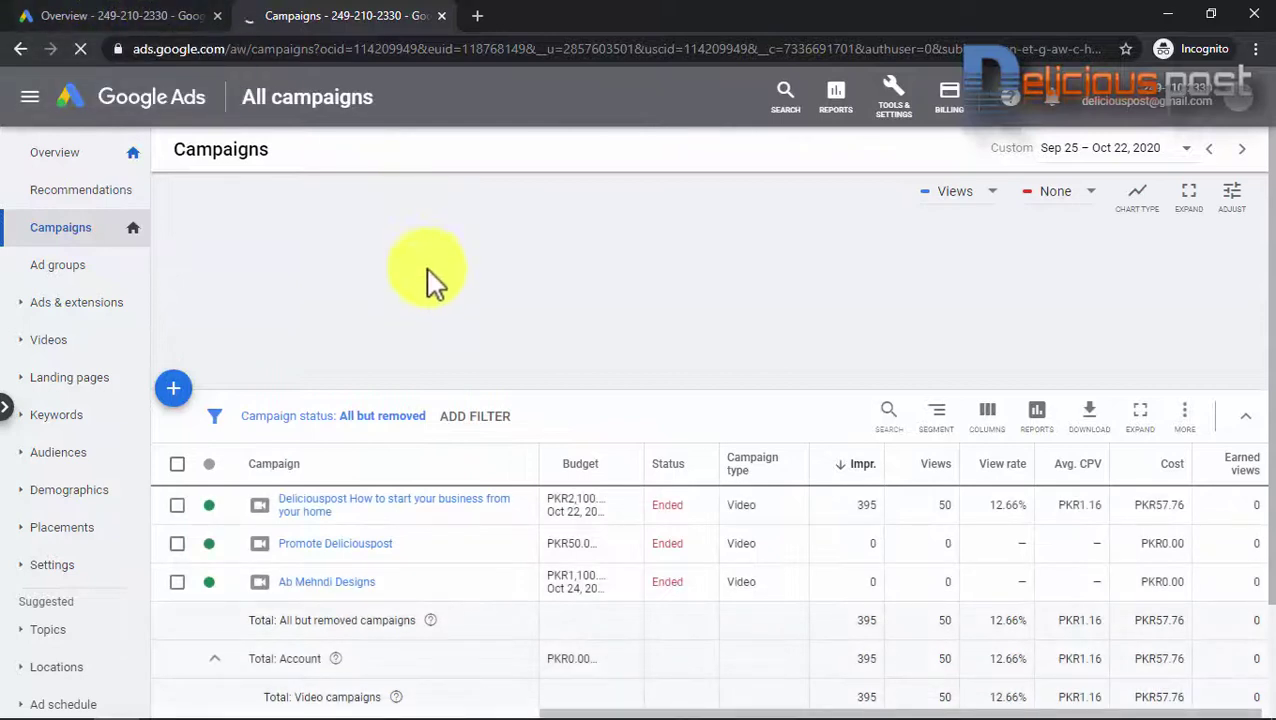
{"action": "scroll", "coordinate": [410, 340], "scroll_direction": "down", "scroll_amount": 2}
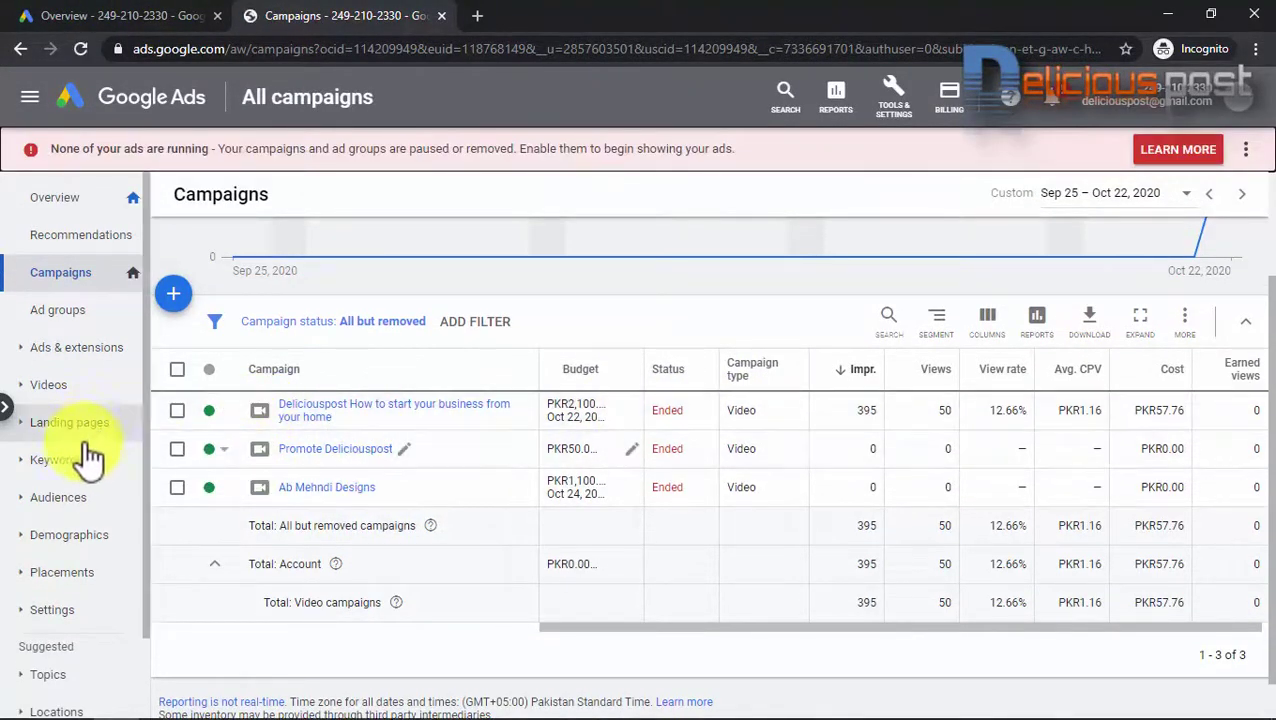
{"action": "scroll", "coordinate": [300, 356], "scroll_direction": "up", "scroll_amount": 1}
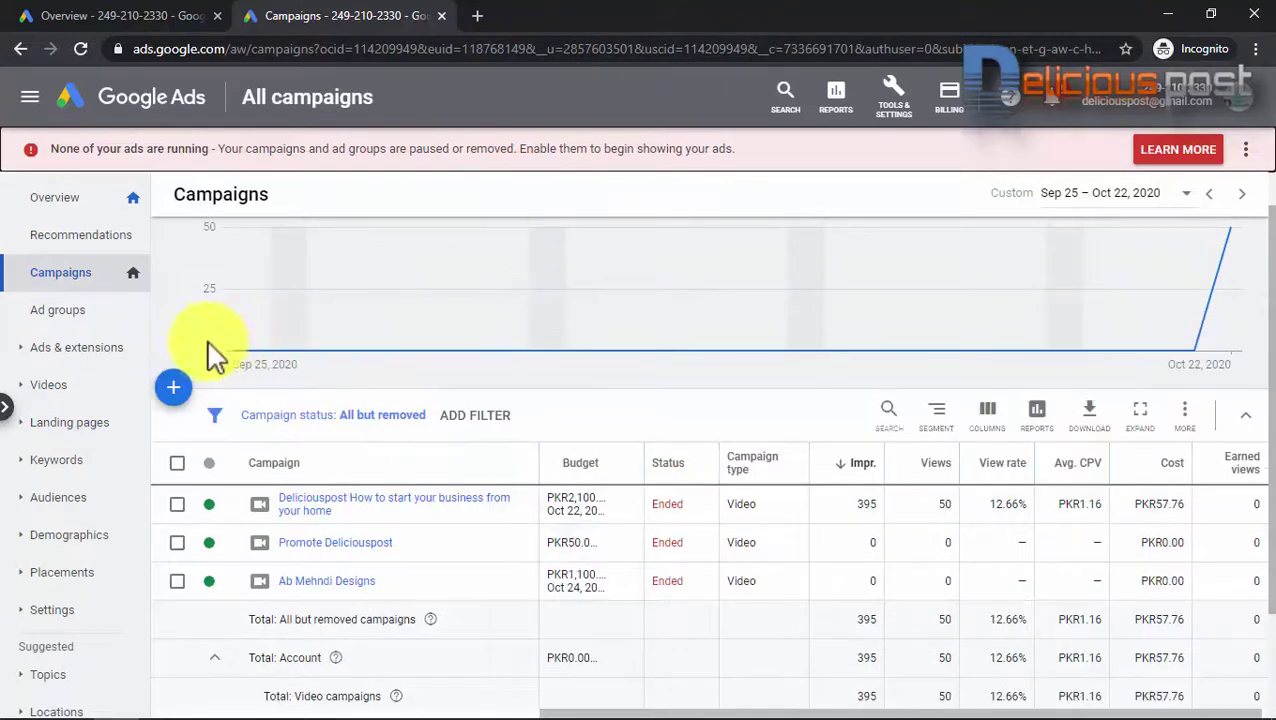
{"action": "left_click", "coordinate": [165, 395]}
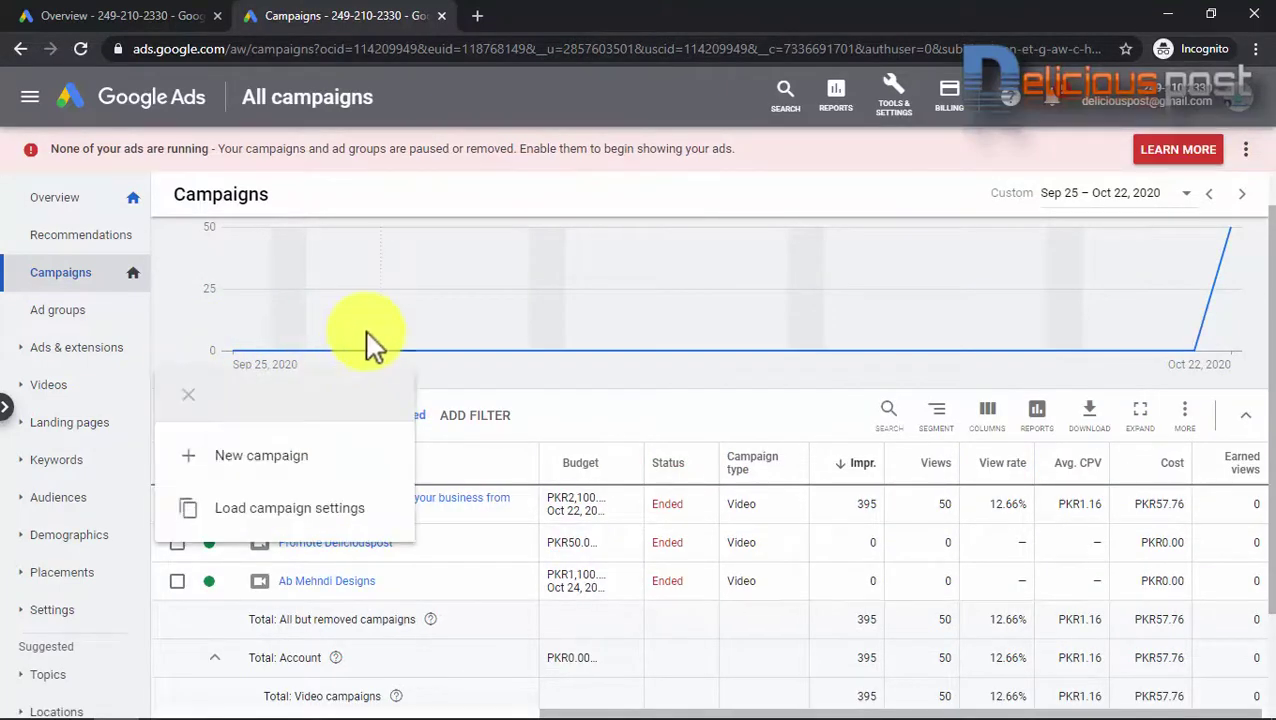
{"action": "left_click", "coordinate": [292, 460]}
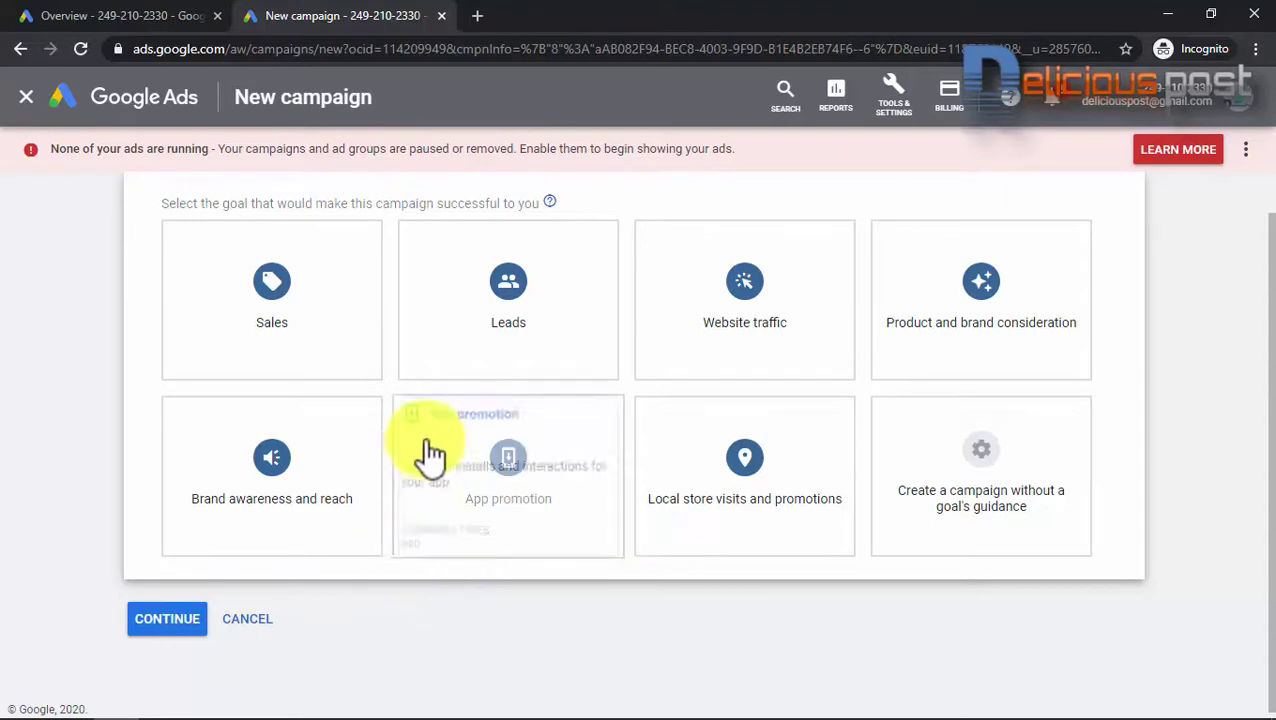
Review the available campaign goals and choose Brand awareness and reach for the new campaign.
{"action": "scroll", "coordinate": [450, 590], "scroll_direction": "down", "scroll_amount": 1}
{"action": "mouse_move", "coordinate": [767, 300]}
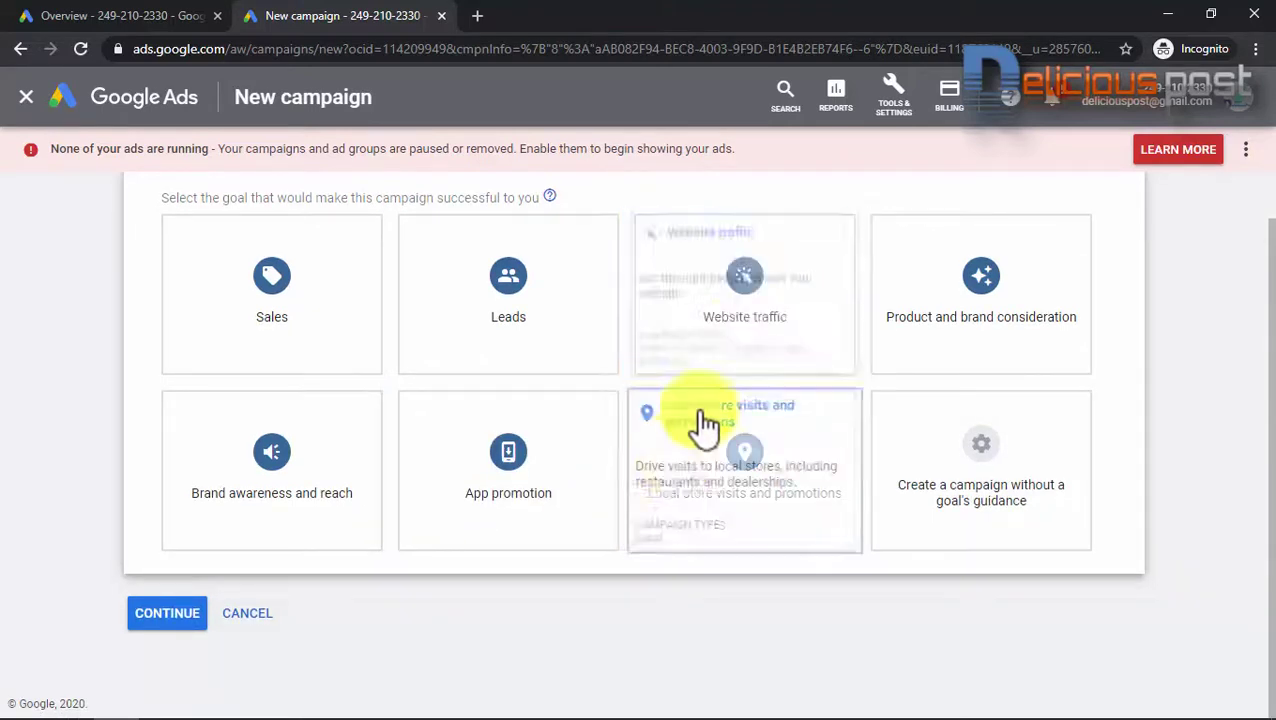
{"action": "mouse_move", "coordinate": [570, 293]}
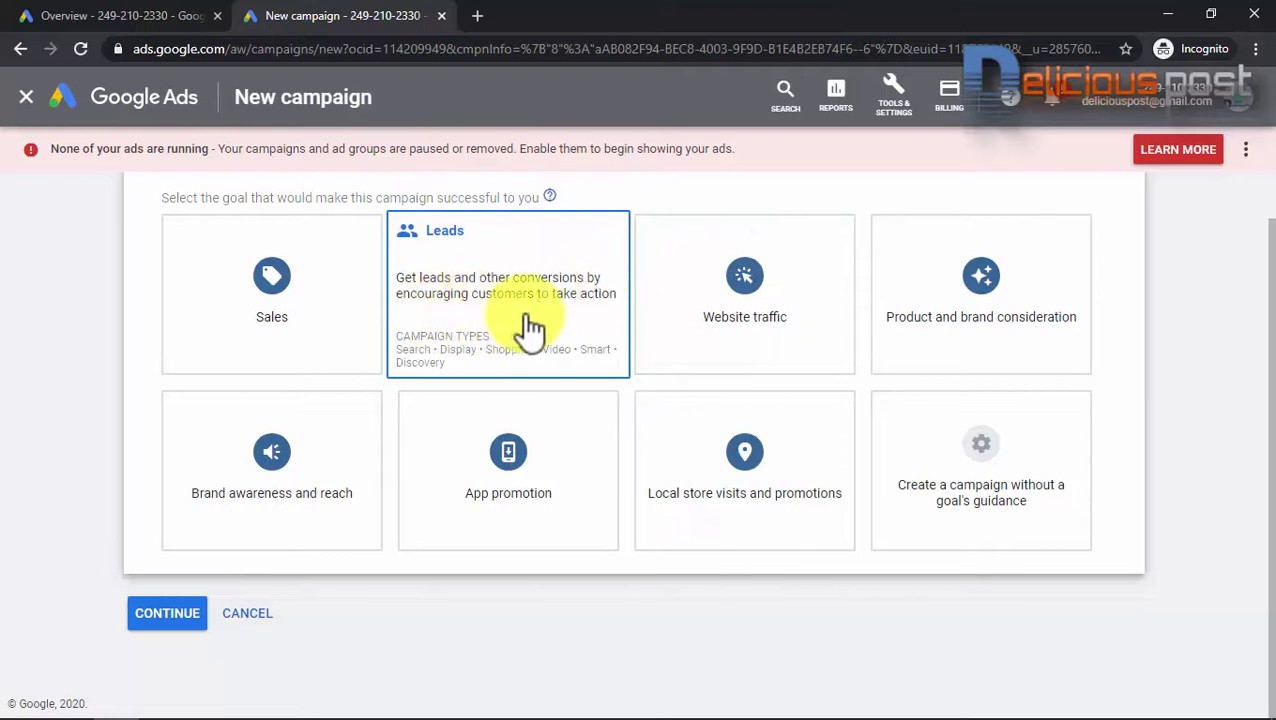
{"action": "mouse_move", "coordinate": [320, 352]}
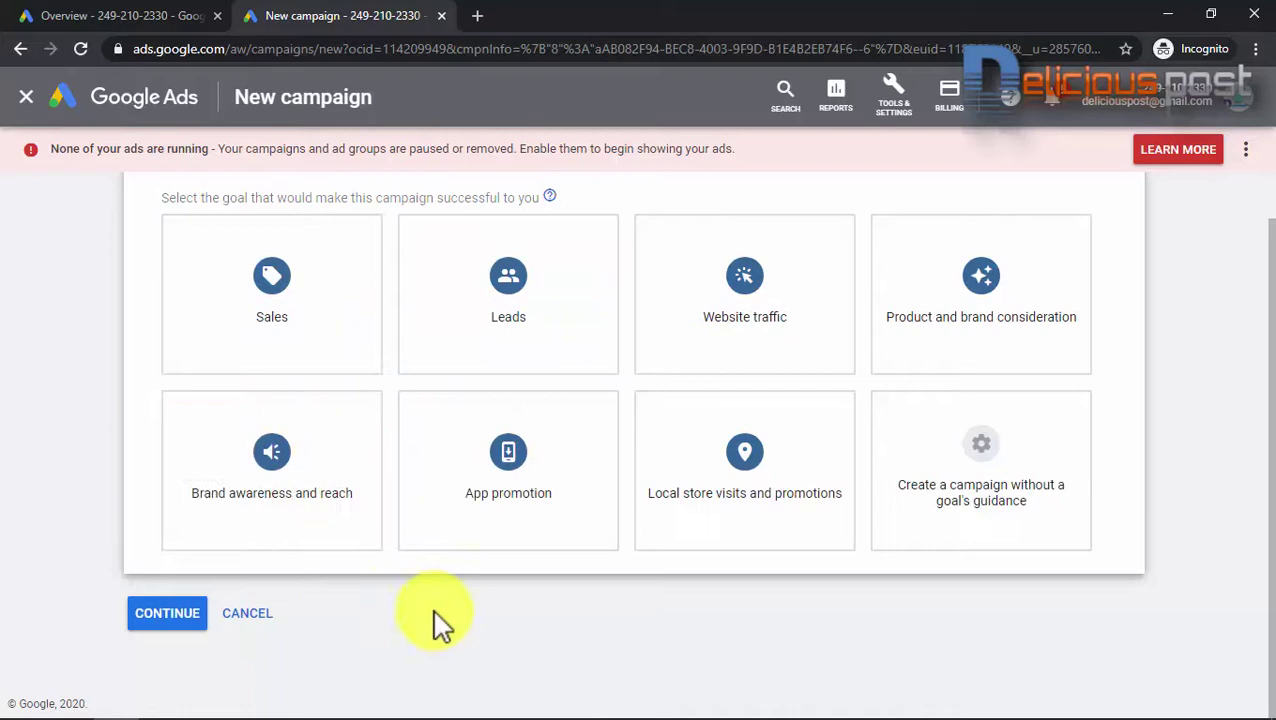
{"action": "mouse_move", "coordinate": [543, 505]}
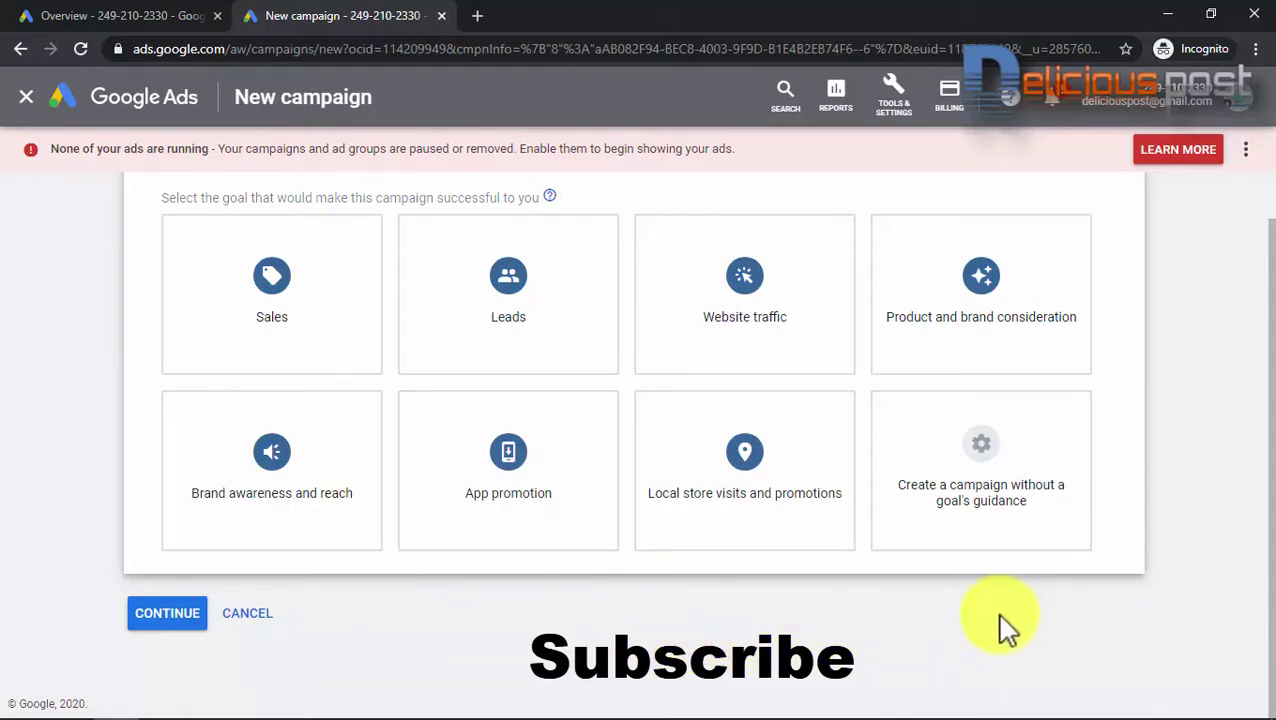
{"action": "left_click", "coordinate": [1017, 529]}
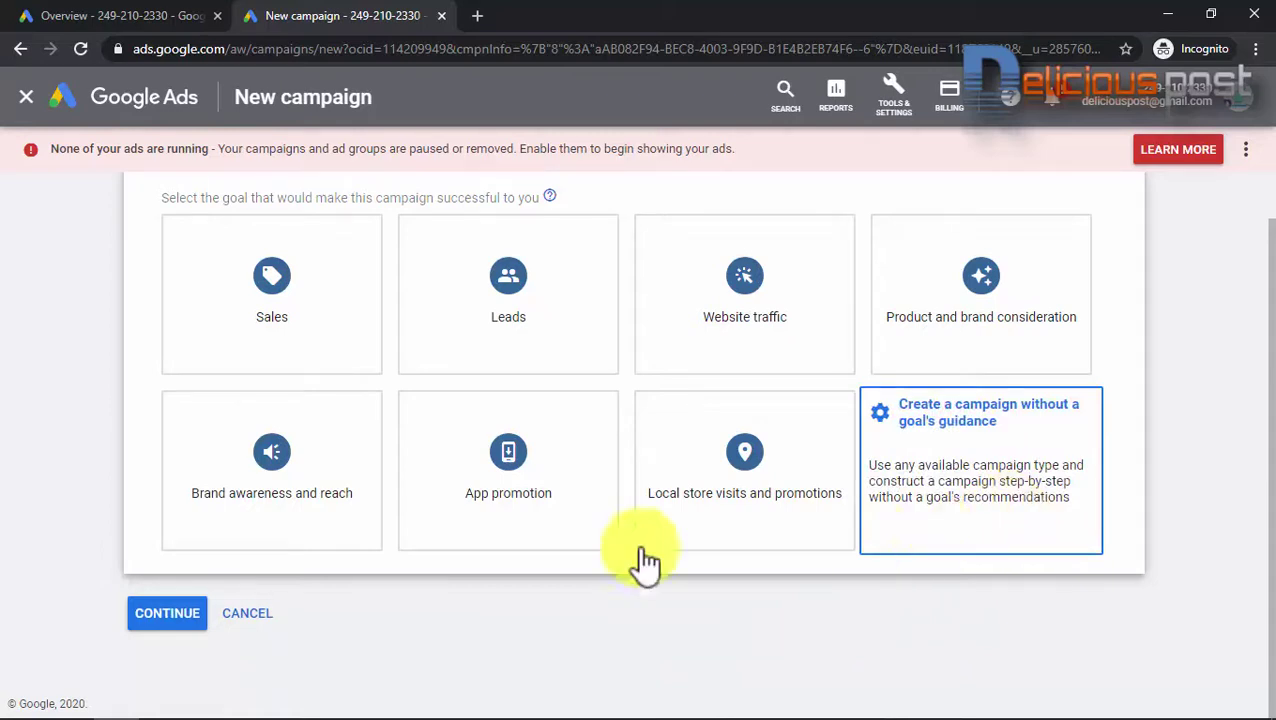
{"action": "left_click", "coordinate": [305, 478]}
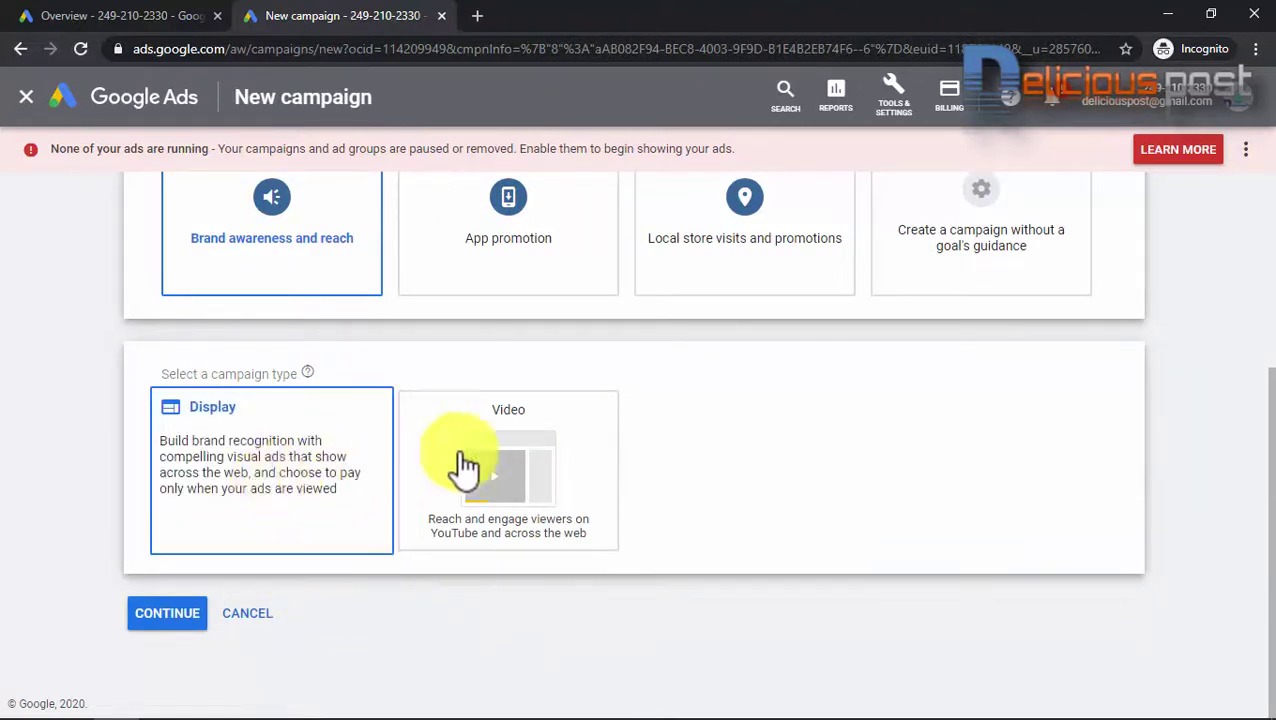
Choose the Video campaign type with the Skippable in-stream subtype and continue to the campaign setup.
{"action": "left_click", "coordinate": [495, 470]}
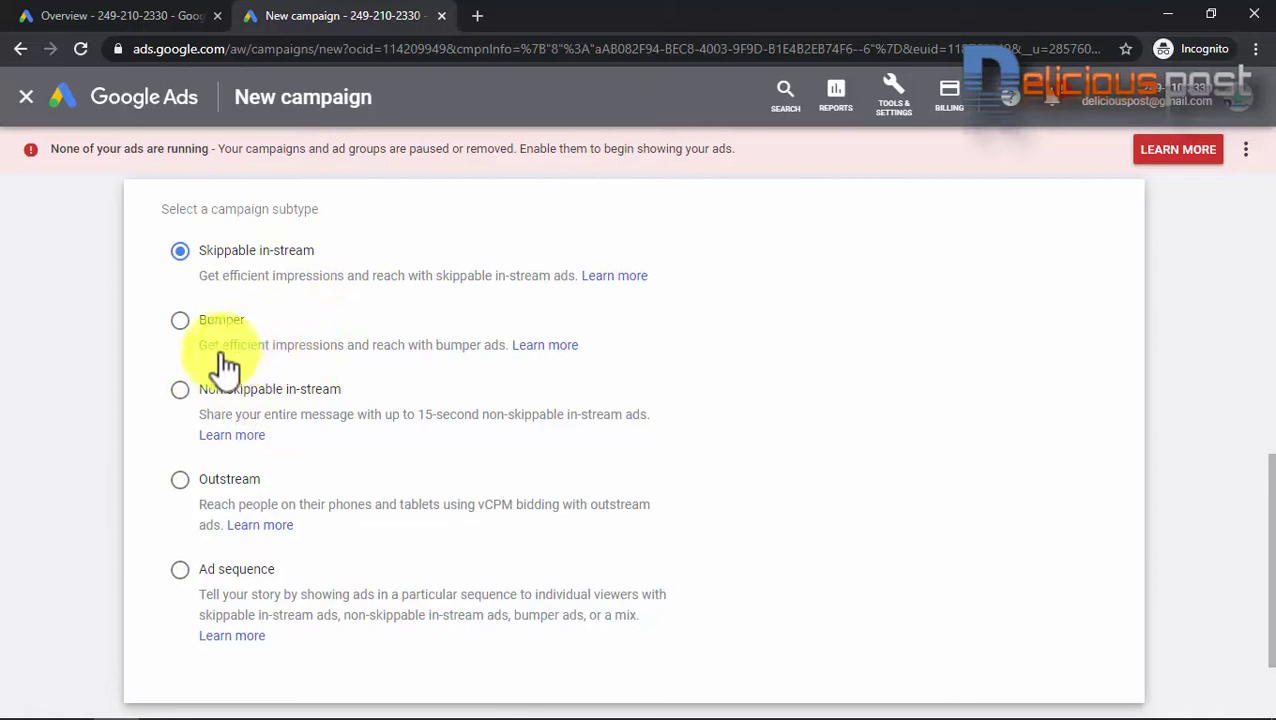
{"action": "scroll", "coordinate": [330, 420], "scroll_direction": "down", "scroll_amount": 2}
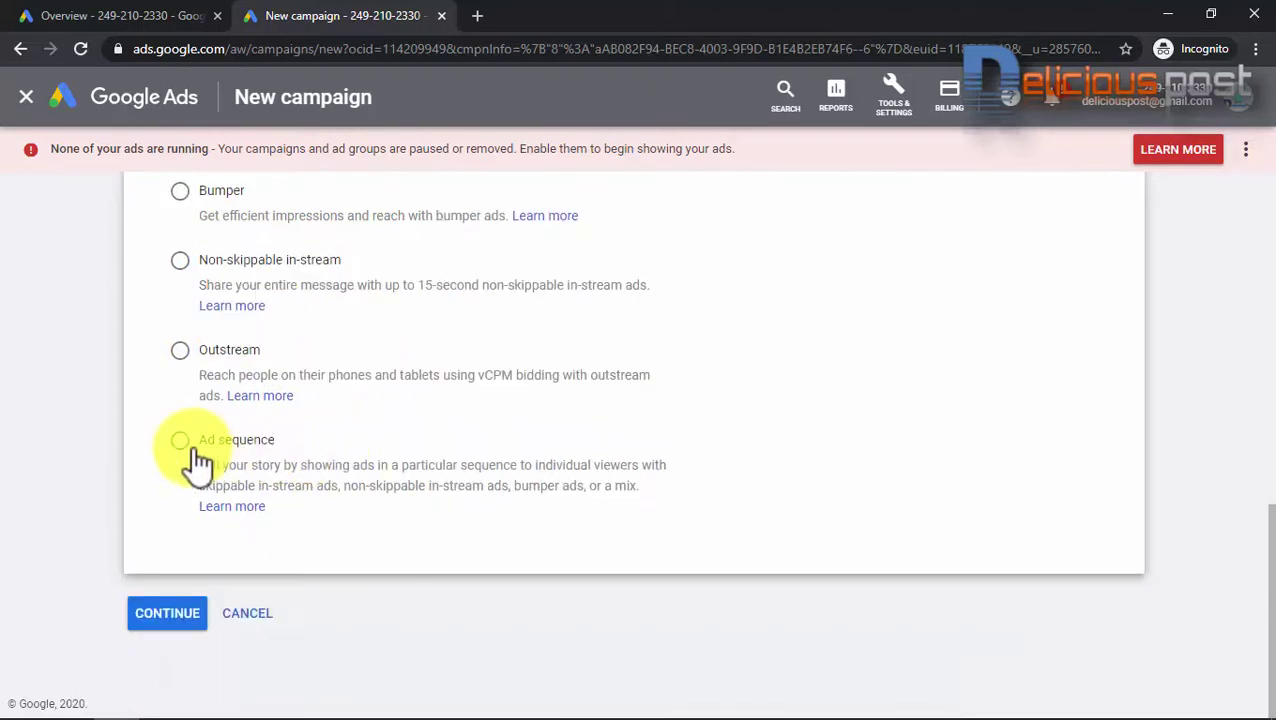
{"action": "scroll", "coordinate": [200, 460], "scroll_direction": "up", "scroll_amount": 2}
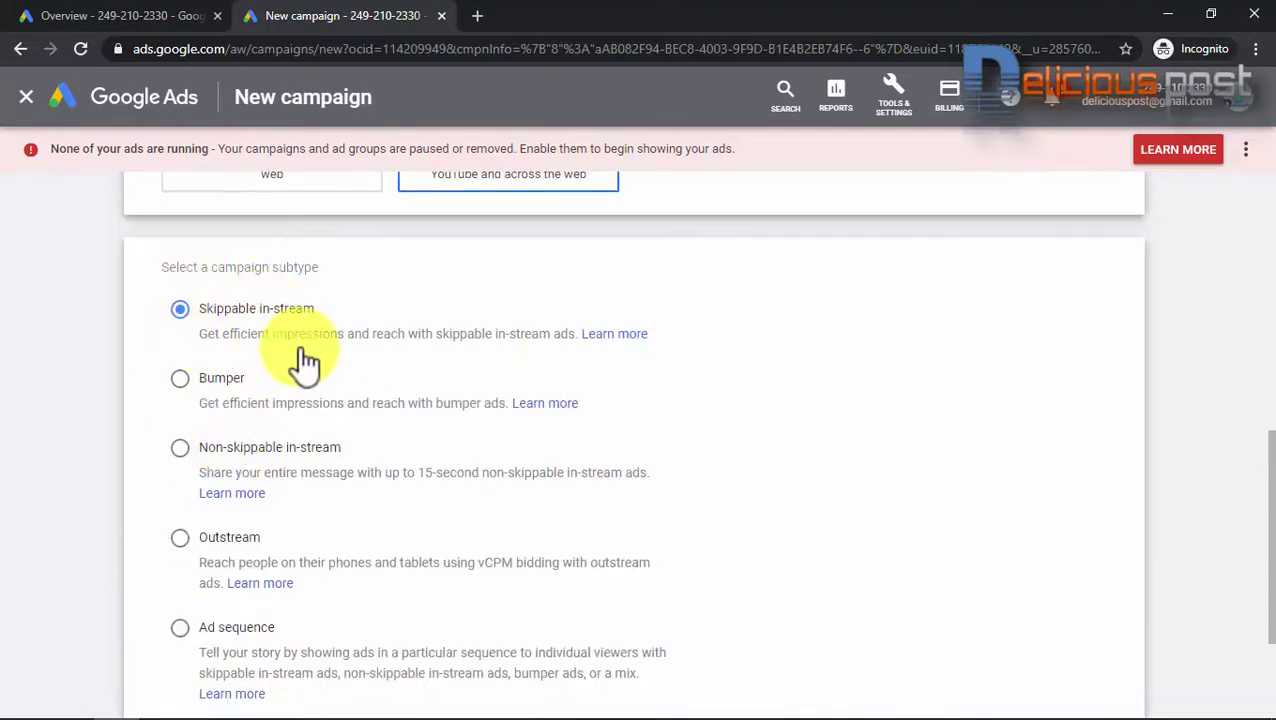
{"action": "scroll", "coordinate": [305, 410], "scroll_direction": "down", "scroll_amount": 2}
{"action": "left_click", "coordinate": [163, 615]}
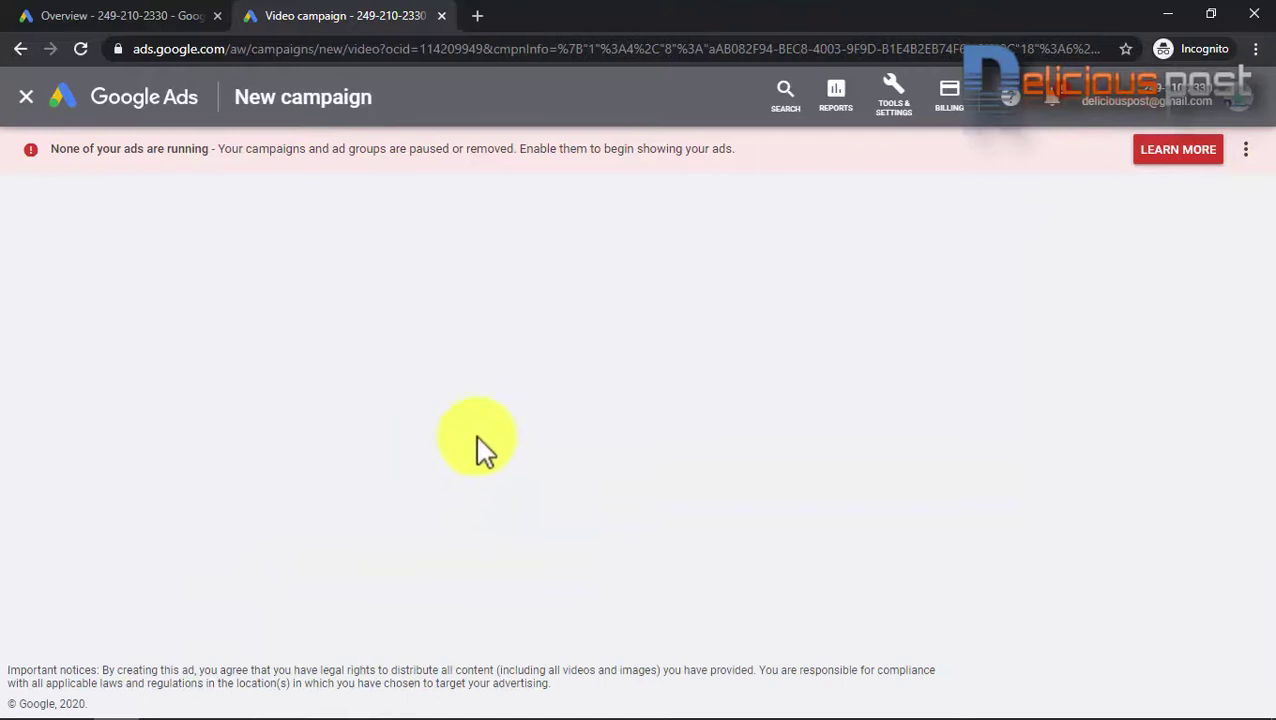
Open YouTube in a new browser tab and go to the uploaded videos of the Deliciouspost channel.
{"action": "left_click", "coordinate": [490, 24]}
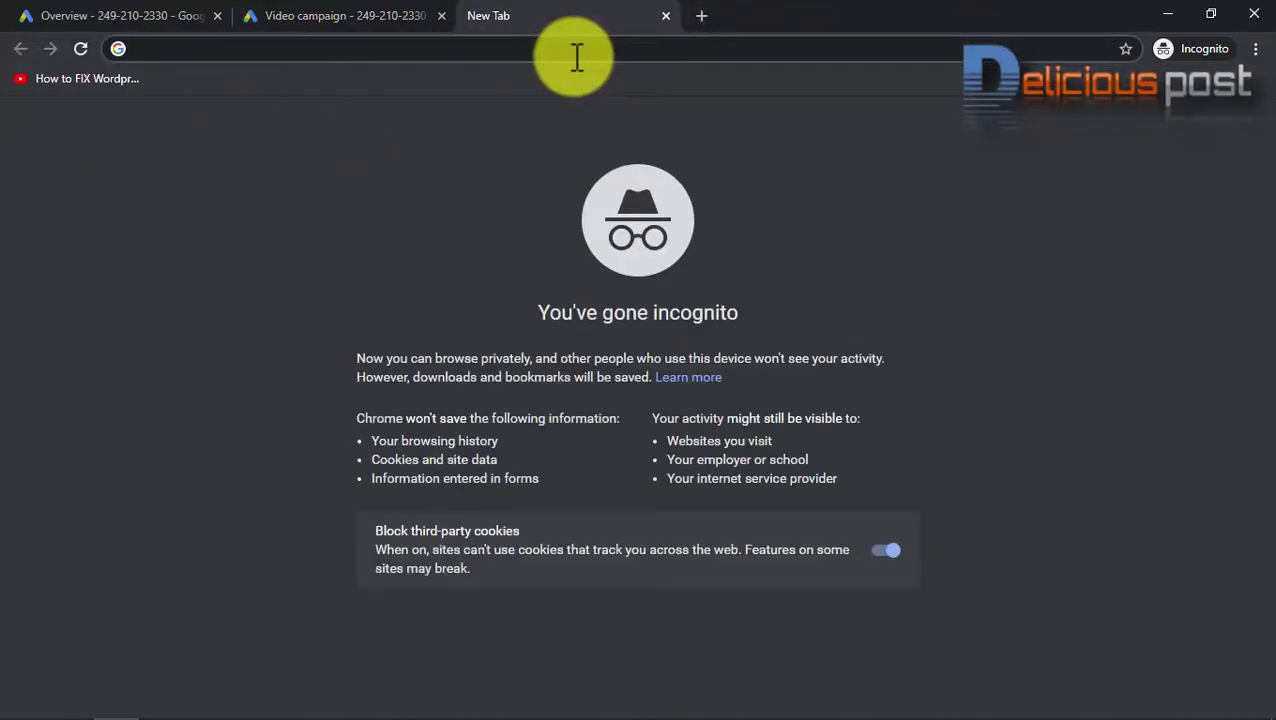
{"action": "type", "text": "yout"}
{"action": "key", "text": "Return"}
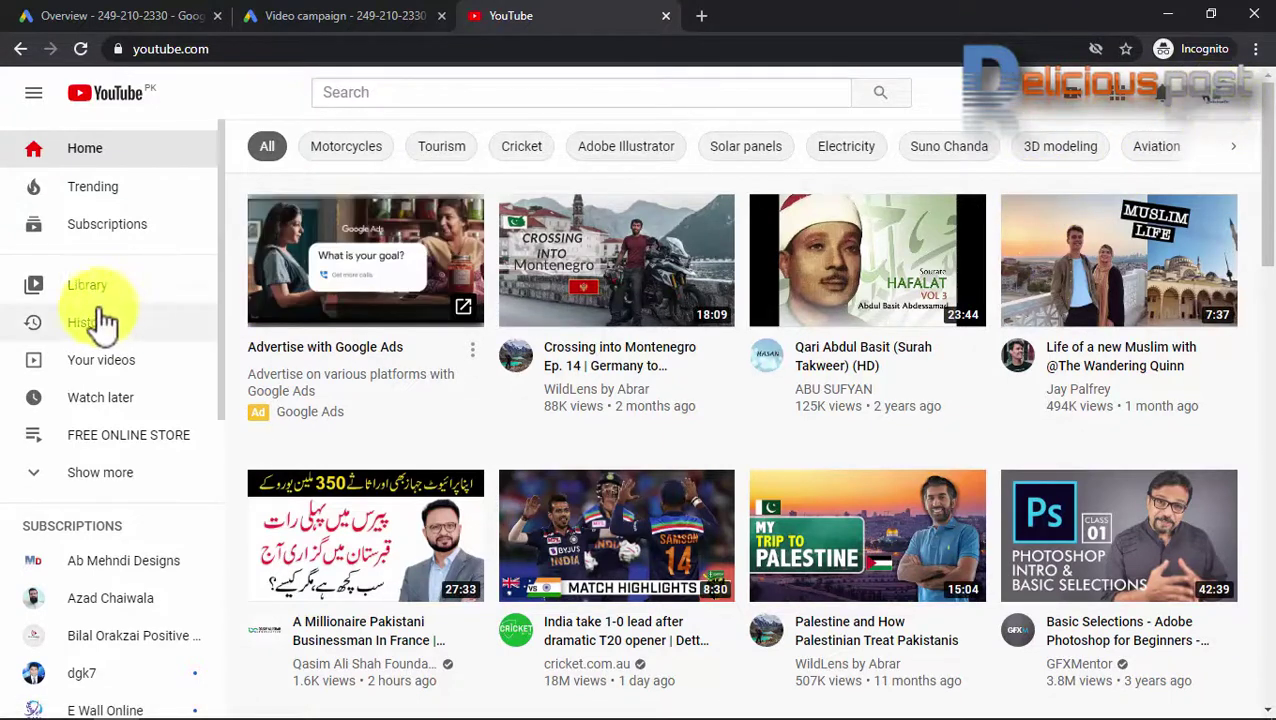
{"action": "left_click", "coordinate": [1218, 96]}
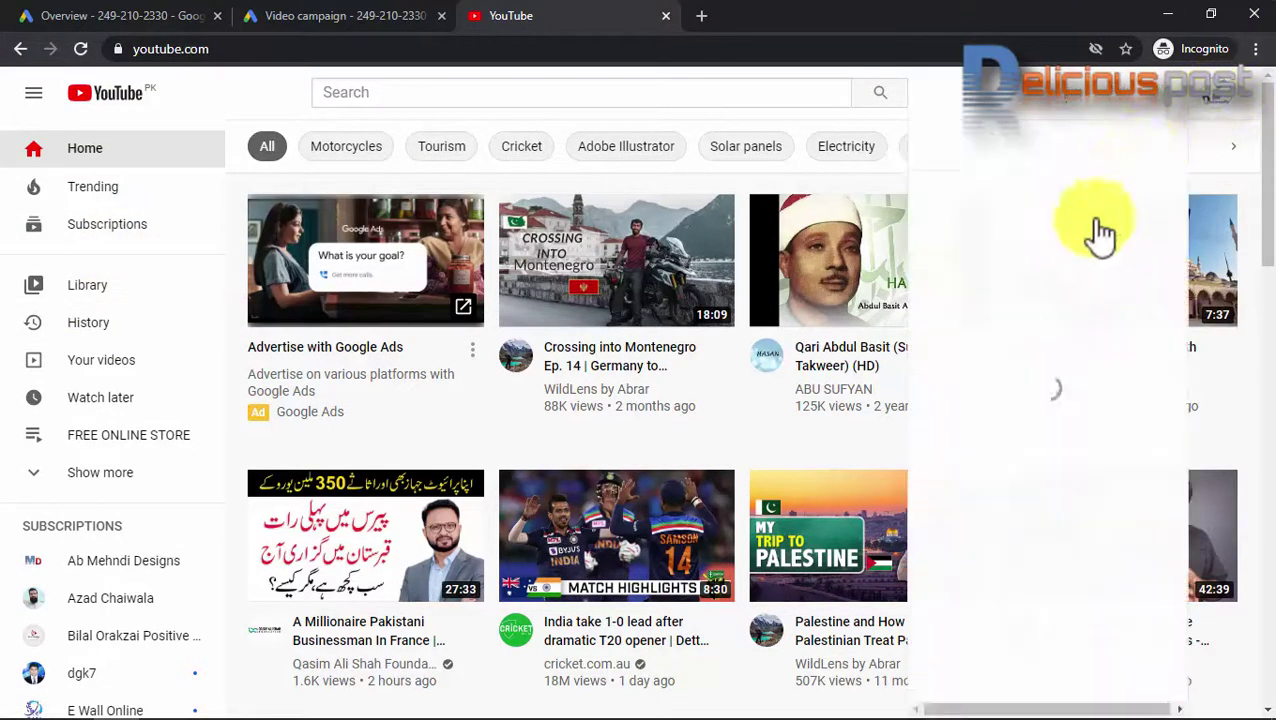
{"action": "left_click", "coordinate": [1057, 200]}
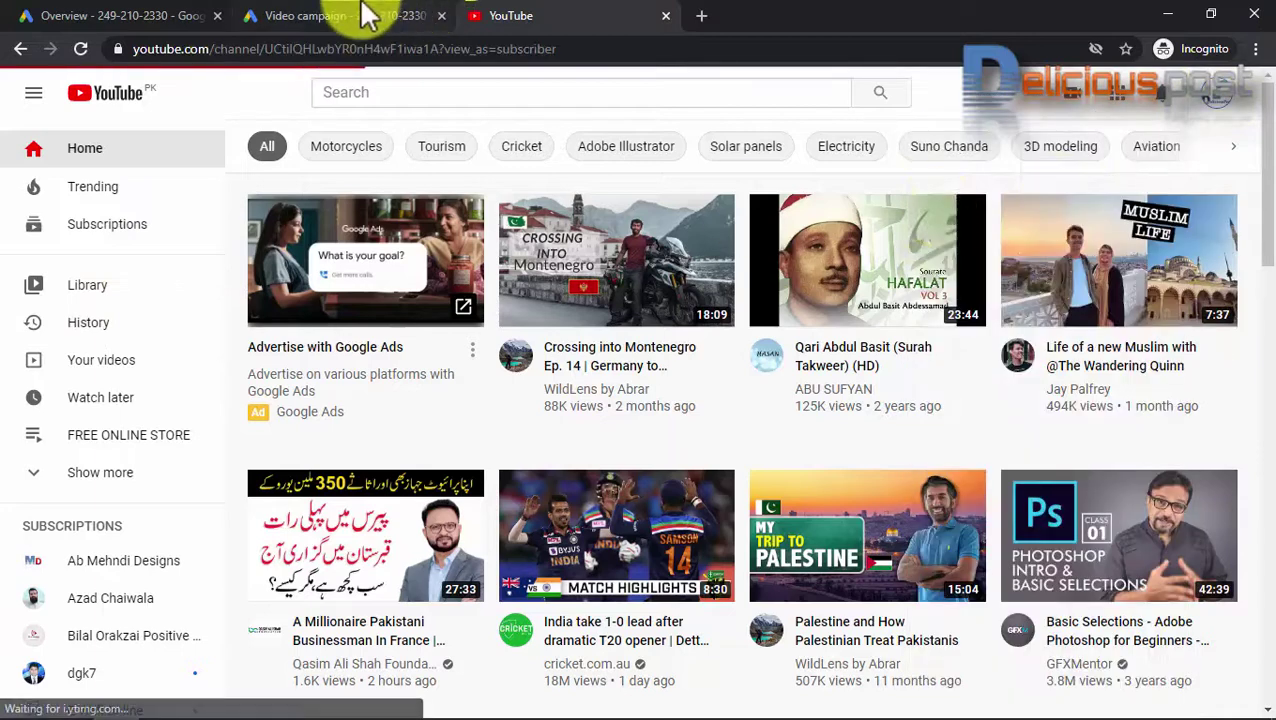
{"action": "left_click", "coordinate": [476, 408]}
Look through the channel's uploads for the Urdu-titled video about starting a business.
{"action": "scroll", "coordinate": [470, 484], "scroll_direction": "down", "scroll_amount": 2}
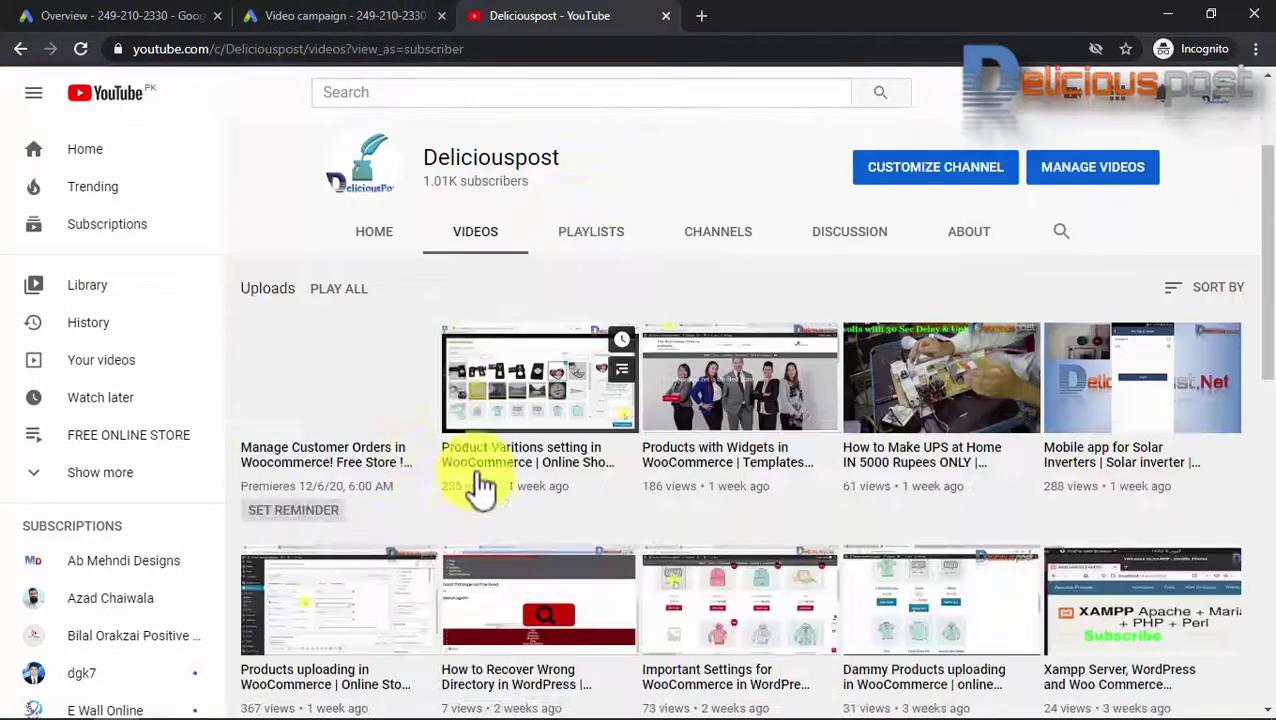
{"action": "scroll", "coordinate": [735, 507], "scroll_direction": "down", "scroll_amount": 5}
{"action": "scroll", "coordinate": [738, 485], "scroll_direction": "down", "scroll_amount": 2}
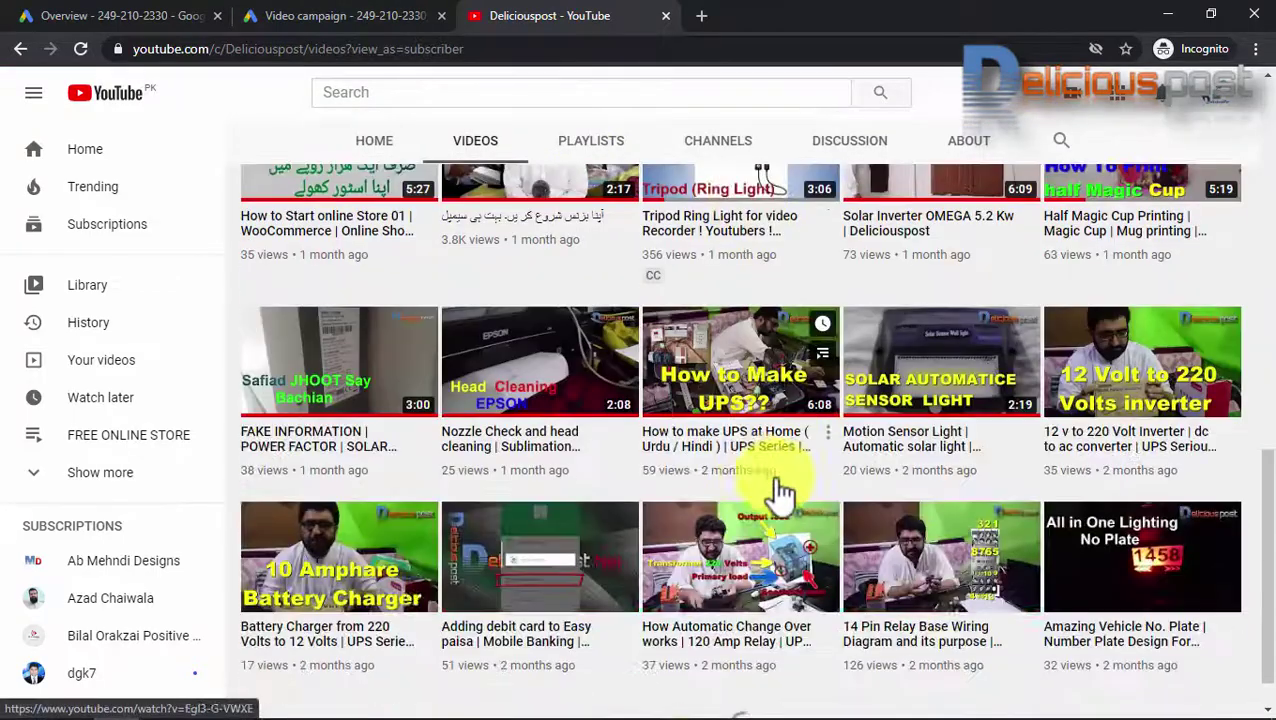
{"action": "scroll", "coordinate": [740, 498], "scroll_direction": "up", "scroll_amount": 2}
{"action": "scroll", "coordinate": [441, 490], "scroll_direction": "down", "scroll_amount": 5}
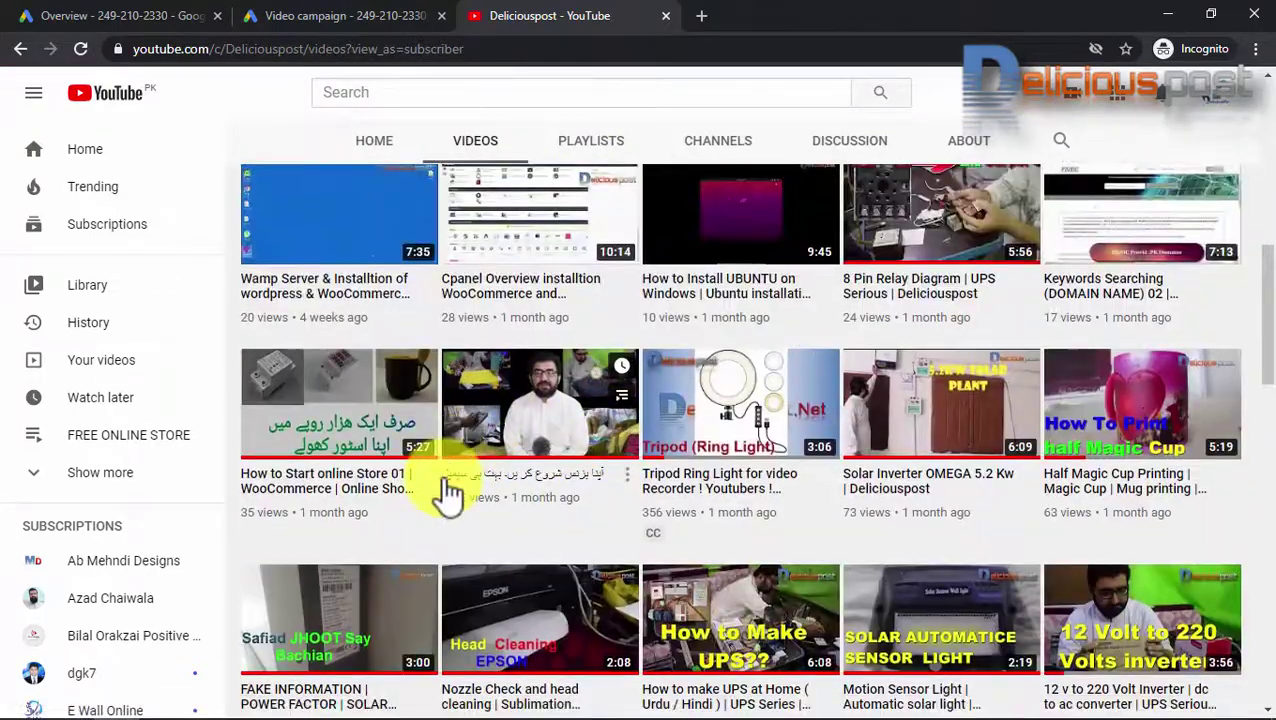
{"action": "scroll", "coordinate": [778, 540], "scroll_direction": "up", "scroll_amount": 4}
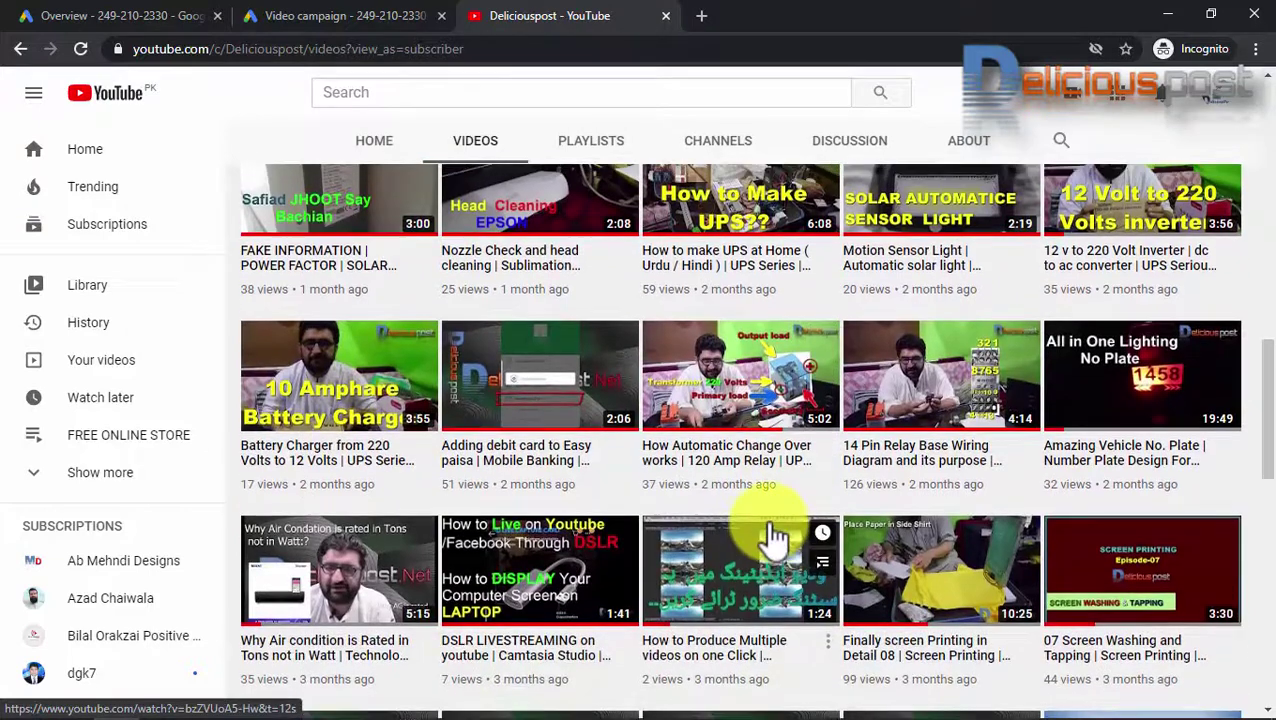
{"action": "scroll", "coordinate": [778, 540], "scroll_direction": "up", "scroll_amount": 2}
{"action": "scroll", "coordinate": [778, 535], "scroll_direction": "up", "scroll_amount": 4}
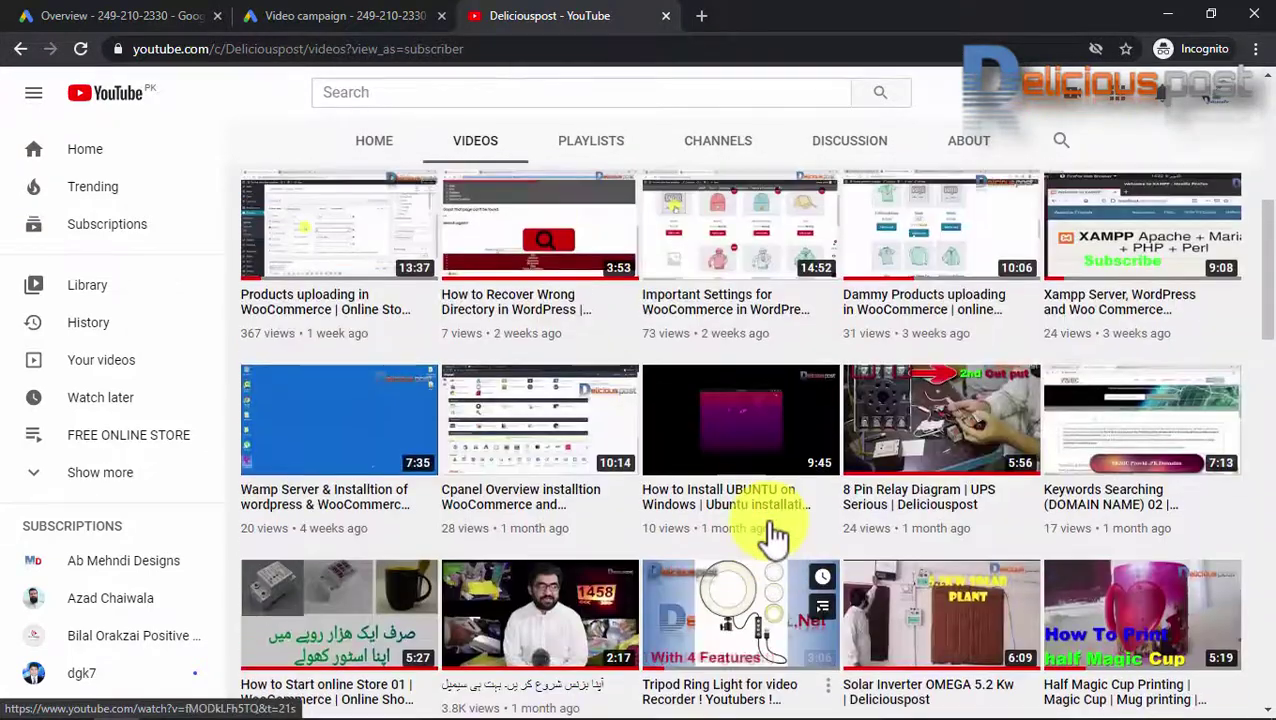
{"action": "scroll", "coordinate": [785, 525], "scroll_direction": "up", "scroll_amount": 1}
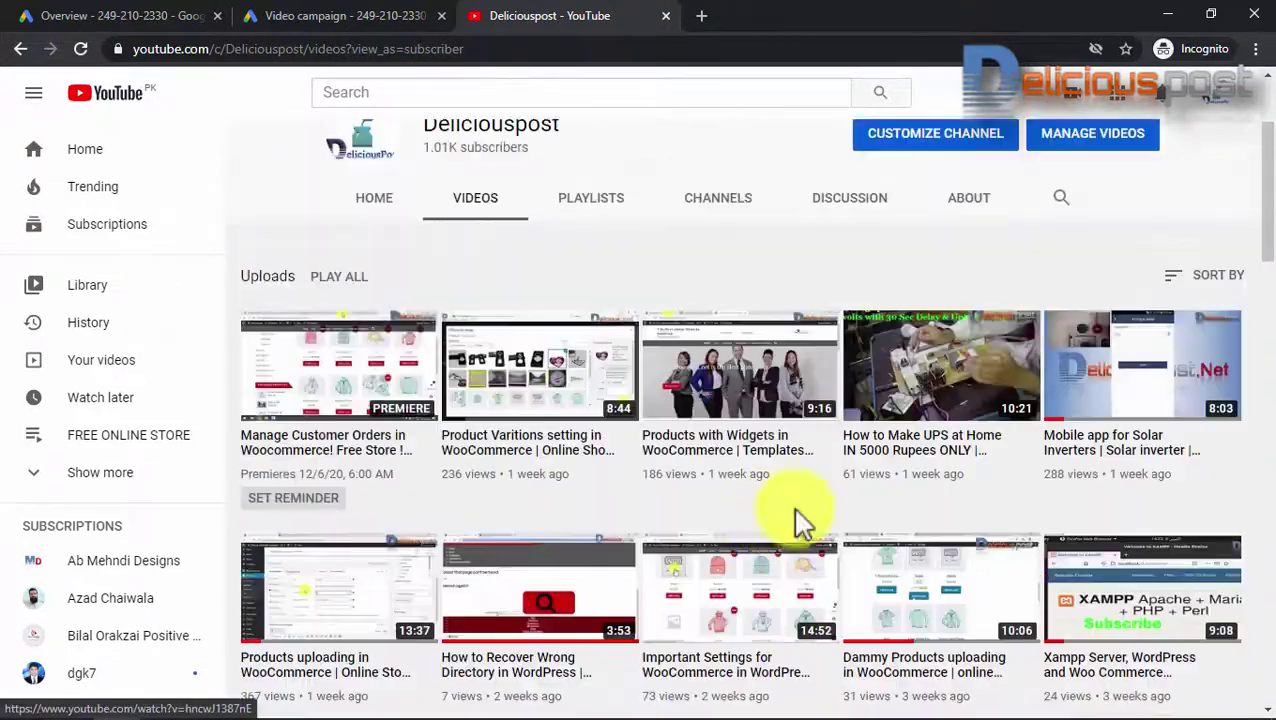
{"action": "scroll", "coordinate": [800, 495], "scroll_direction": "down", "scroll_amount": 5}
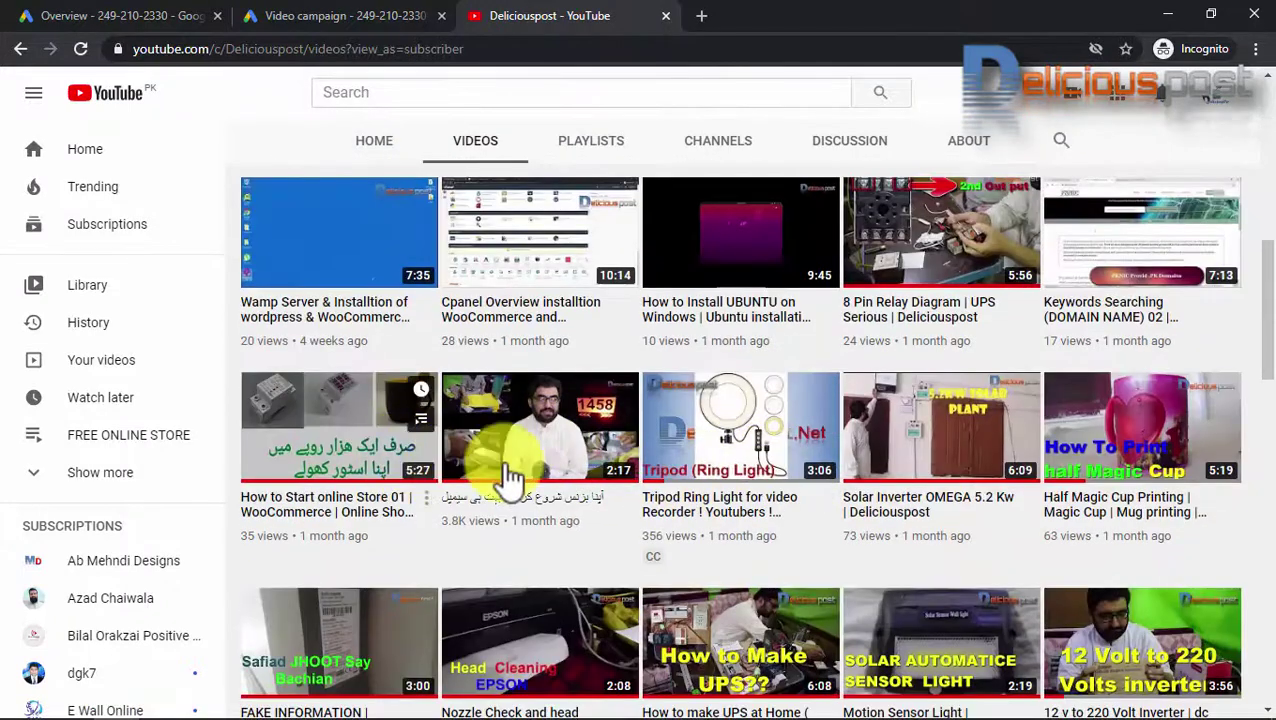
{"action": "scroll", "coordinate": [510, 478], "scroll_direction": "down", "scroll_amount": 1}
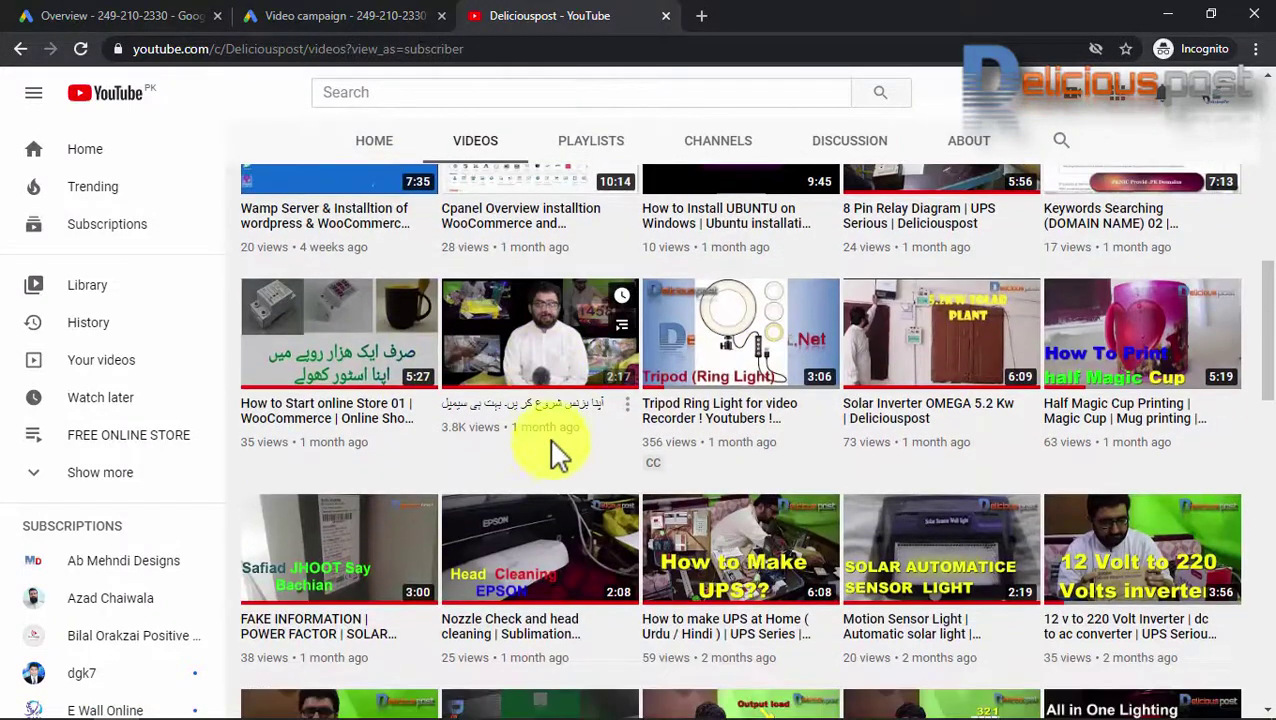
Open the 2:17 Urdu-titled video about starting a business and copy its web address.
{"action": "left_click", "coordinate": [626, 408]}
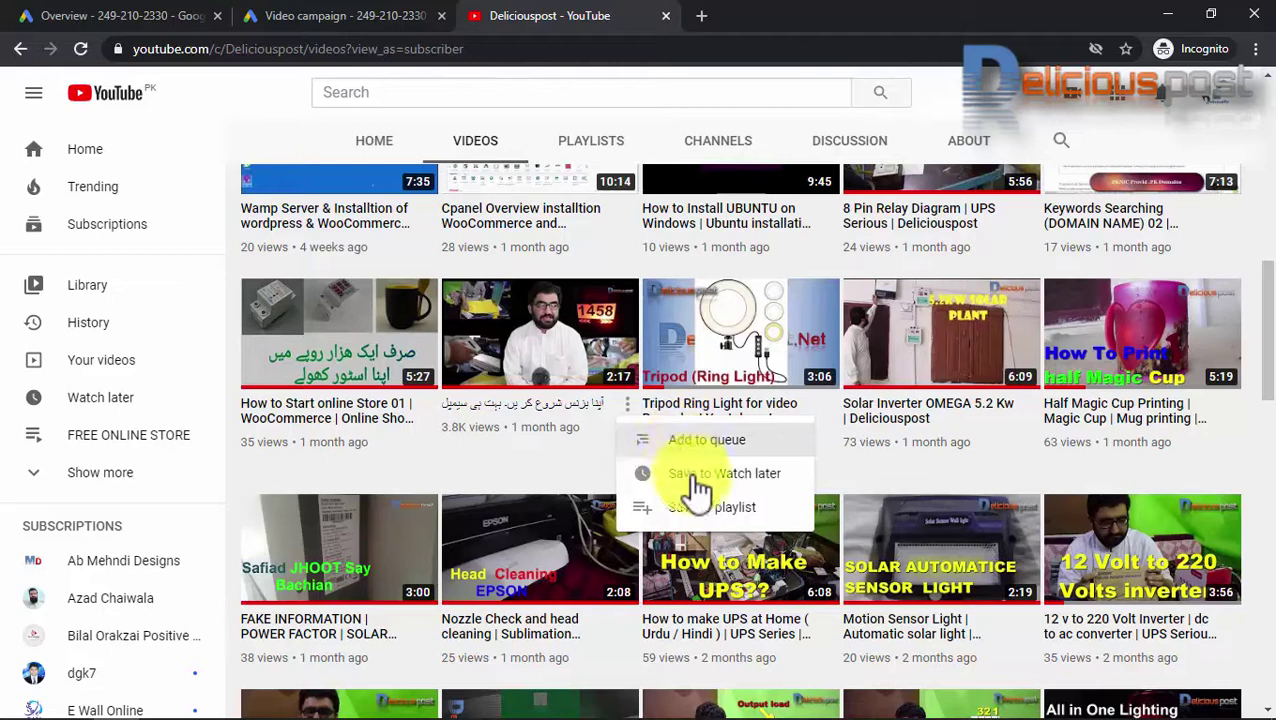
{"action": "left_click", "coordinate": [508, 428]}
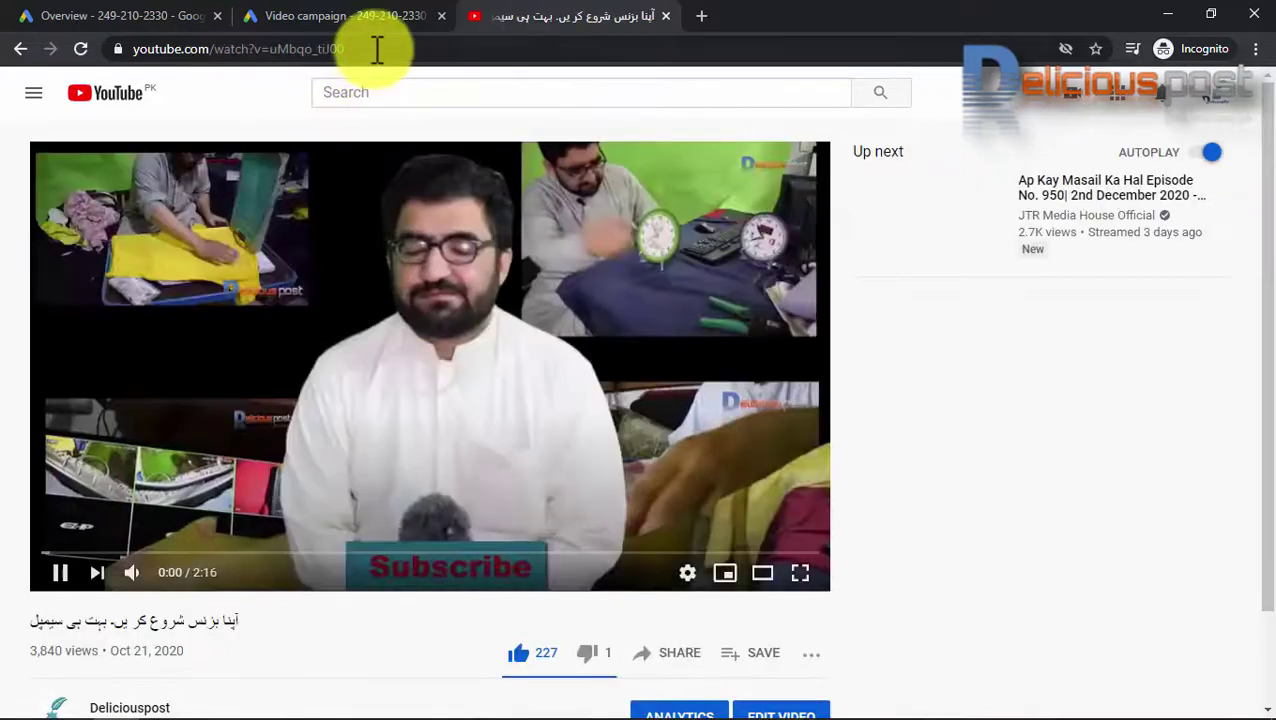
{"action": "left_click", "coordinate": [373, 48]}
{"action": "right_click", "coordinate": [325, 48]}
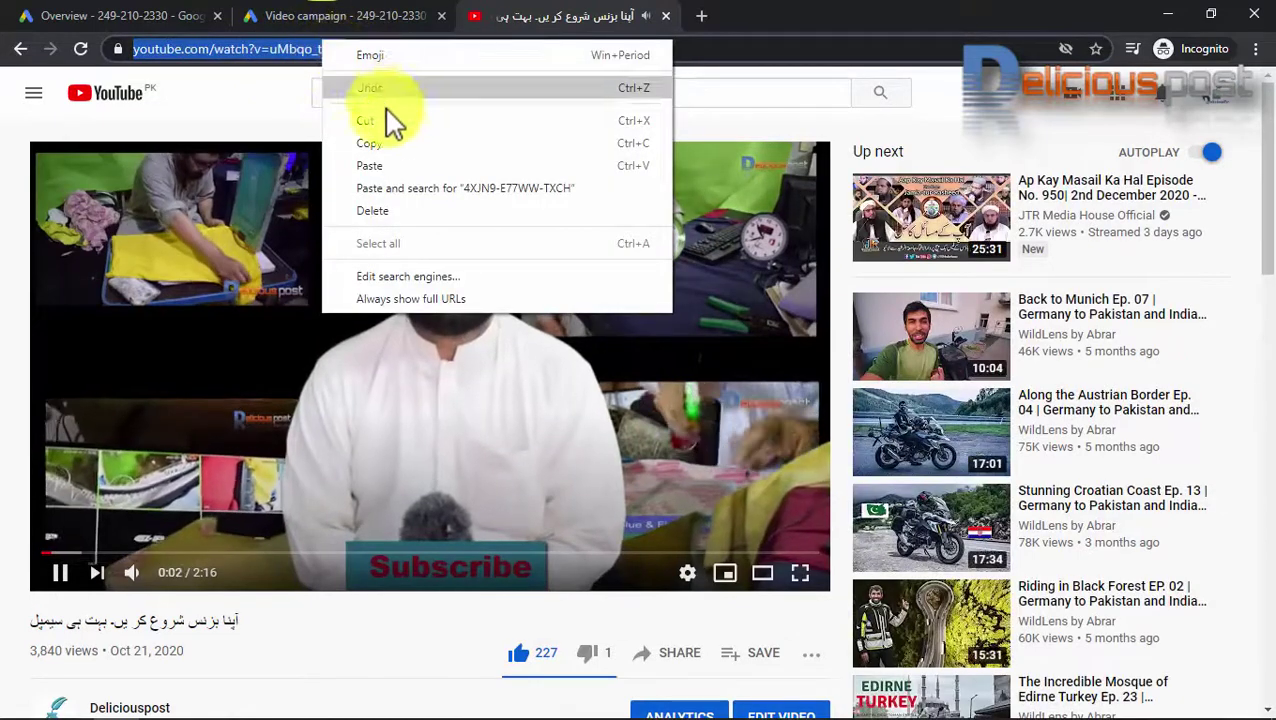
{"action": "left_click", "coordinate": [389, 150]}
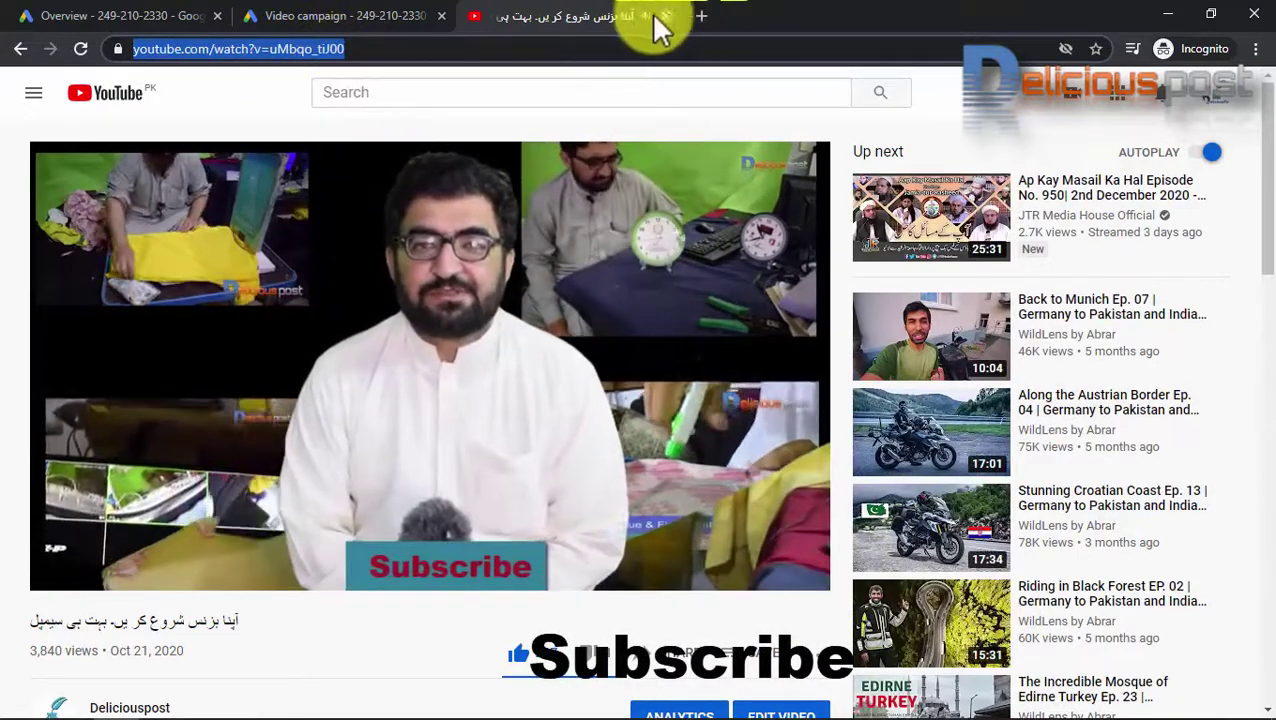
Return to the Google Ads video campaign draft and reopen its campaign type and goal for editing.
{"action": "left_click", "coordinate": [422, 28]}
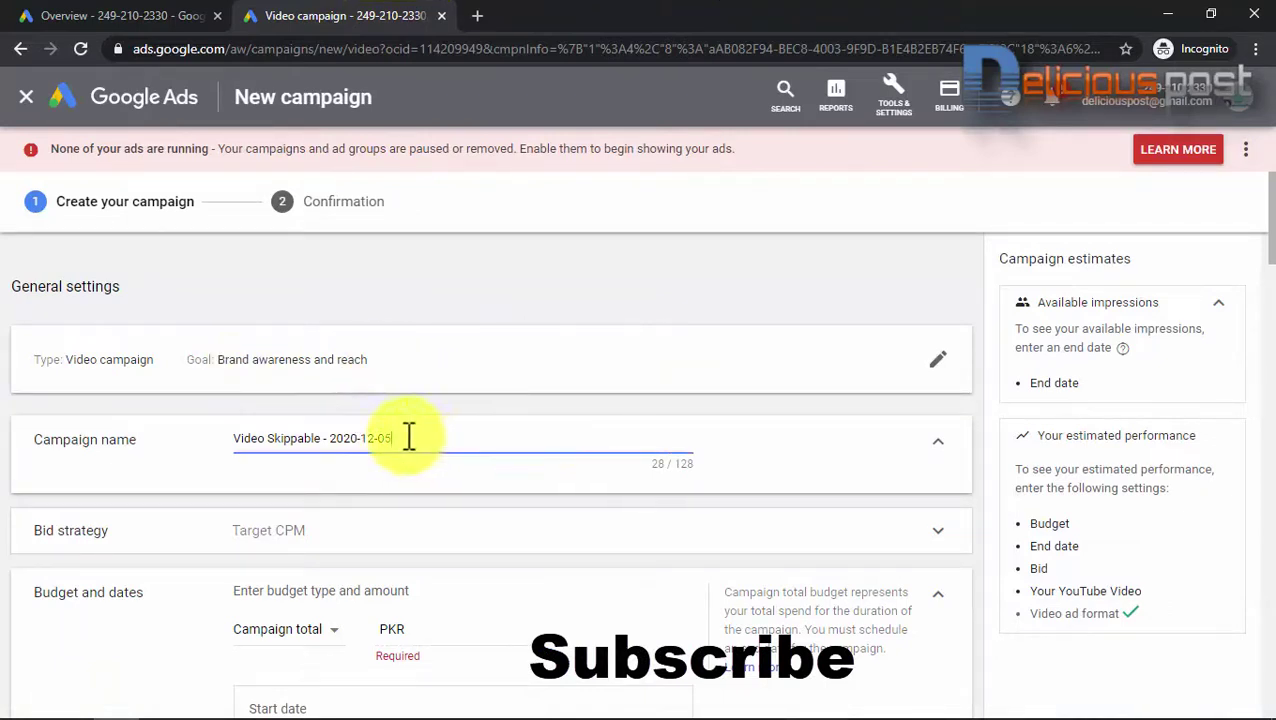
{"action": "left_click_drag", "start_coordinate": [409, 438], "coordinate": [245, 438]}
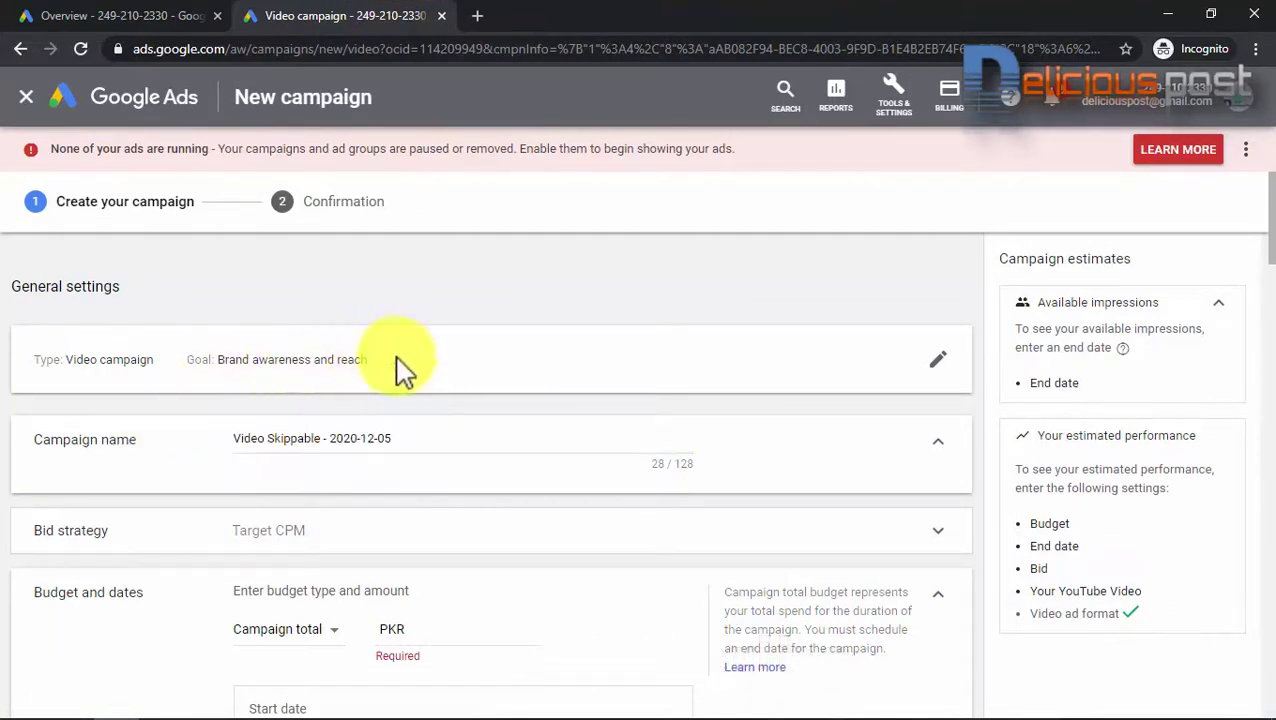
{"action": "left_click_drag", "start_coordinate": [354, 362], "coordinate": [823, 364]}
{"action": "left_click", "coordinate": [938, 362]}
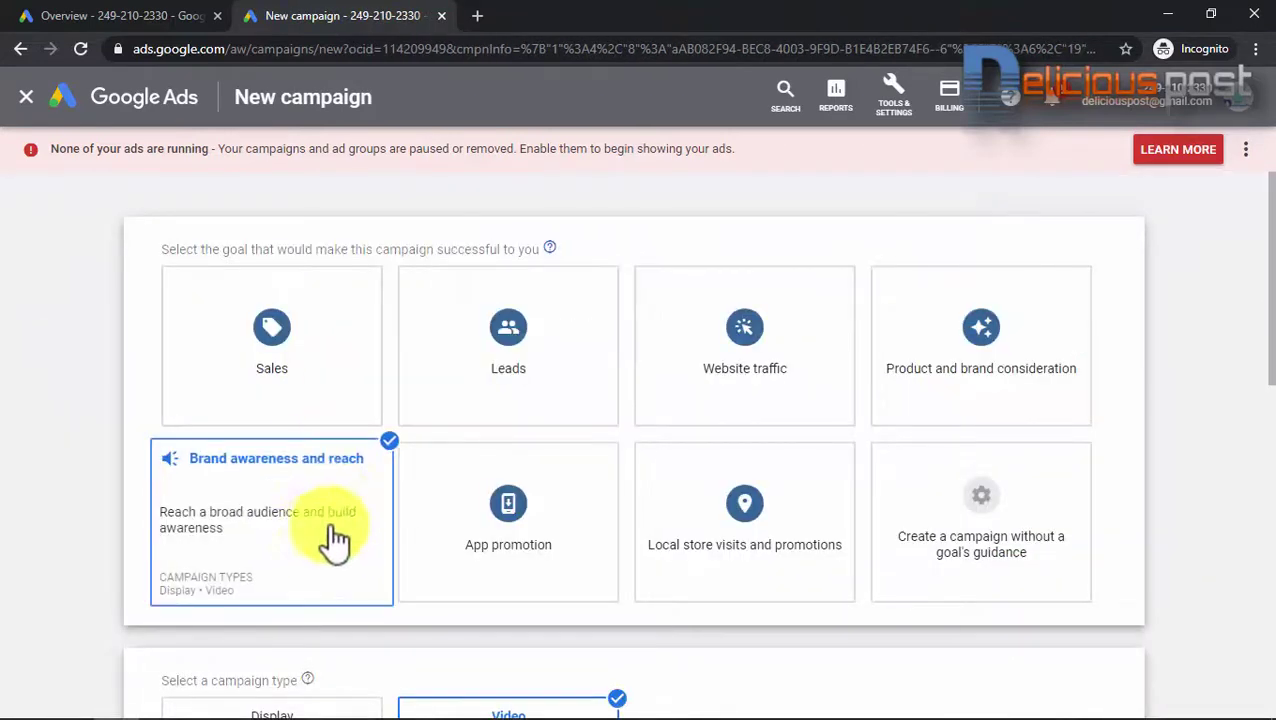
Choose Video as the campaign type for the brand awareness and reach goal and continue to the campaign settings.
{"action": "scroll", "coordinate": [242, 408], "scroll_direction": "down", "scroll_amount": 3}
{"action": "left_click", "coordinate": [508, 482]}
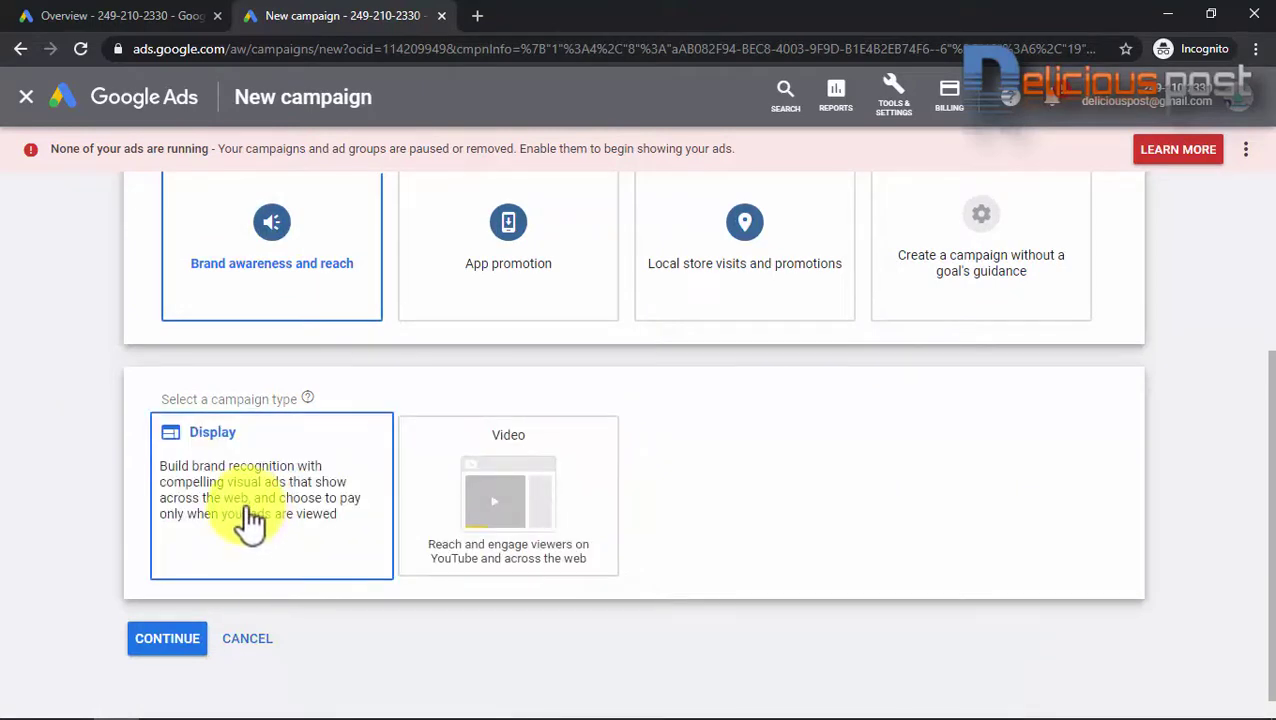
{"action": "left_click", "coordinate": [505, 495]}
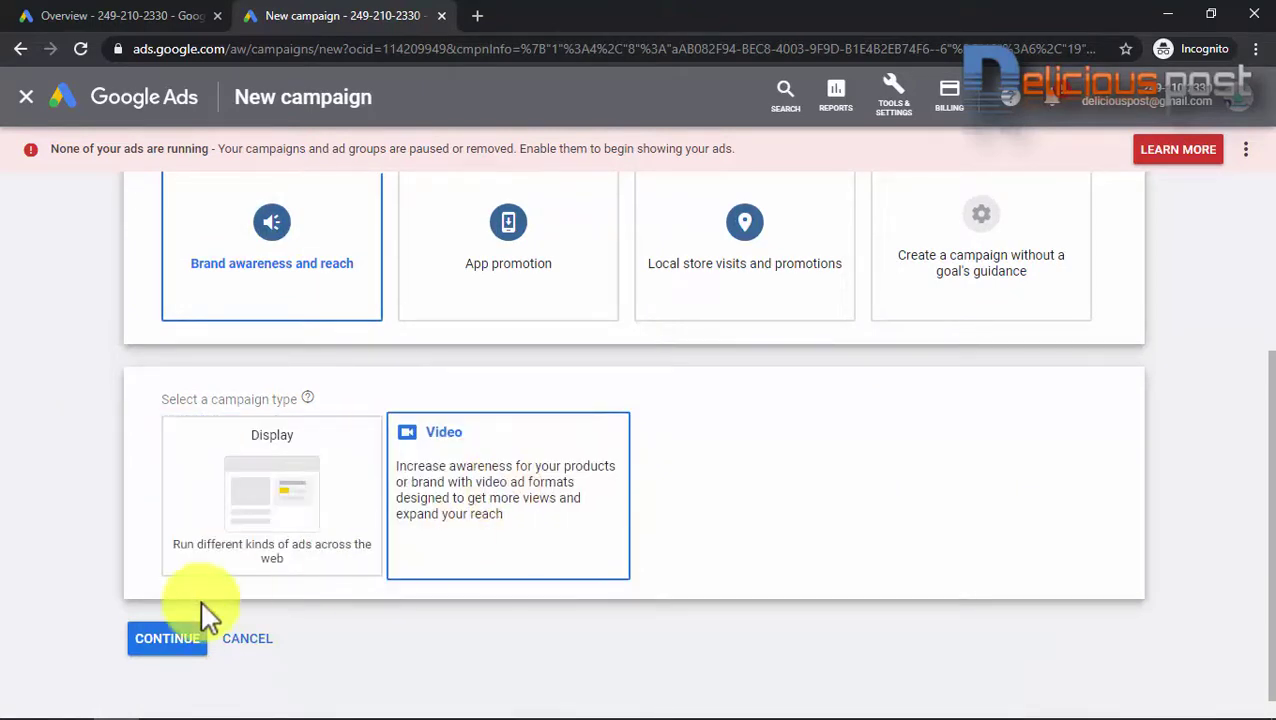
{"action": "scroll", "coordinate": [215, 520], "scroll_direction": "down", "scroll_amount": 5}
{"action": "scroll", "coordinate": [360, 400], "scroll_direction": "down", "scroll_amount": 2}
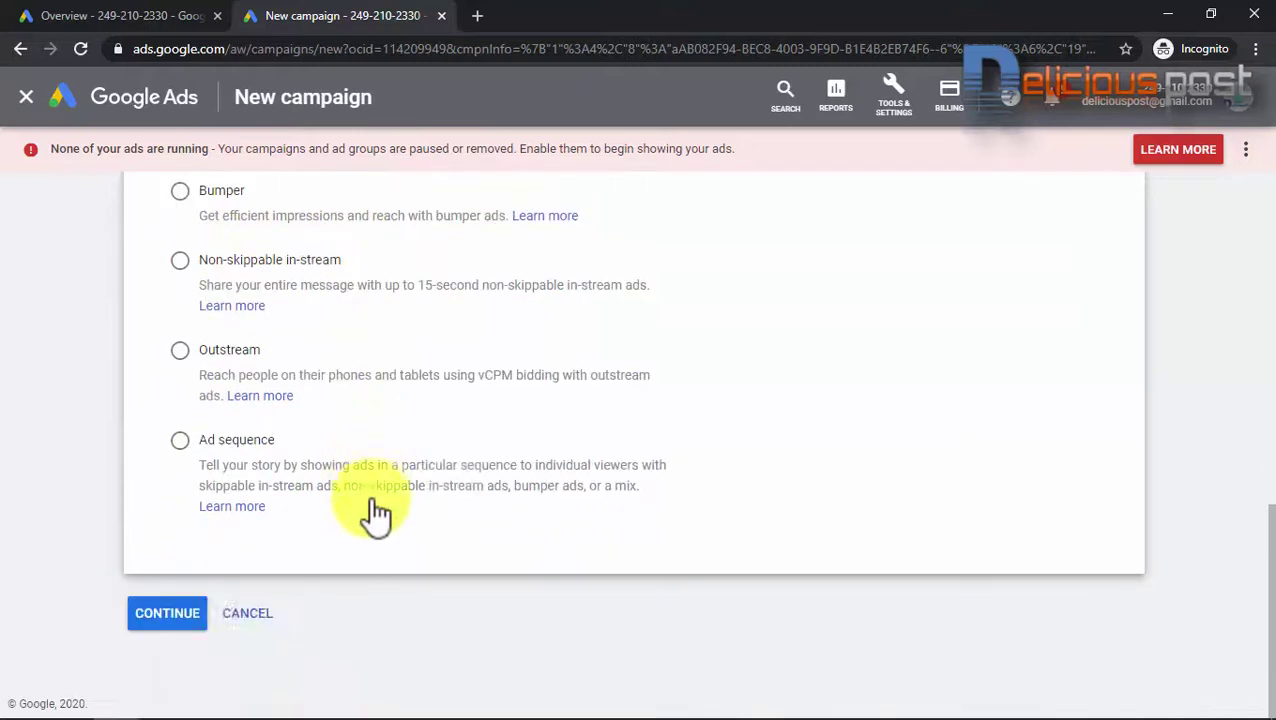
{"action": "left_click", "coordinate": [167, 613]}
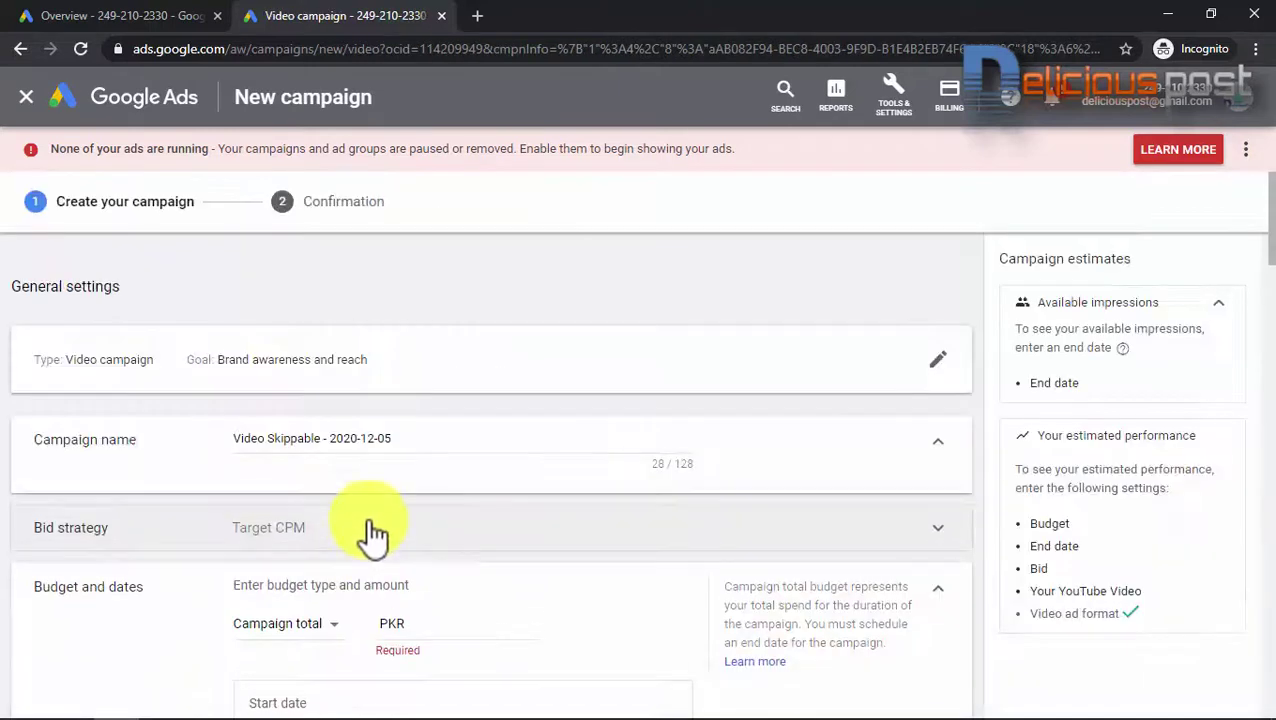
Rename the campaign as "Promote may Channel", correcting the misspelled first word.
{"action": "left_click_drag", "start_coordinate": [417, 441], "coordinate": [178, 465]}
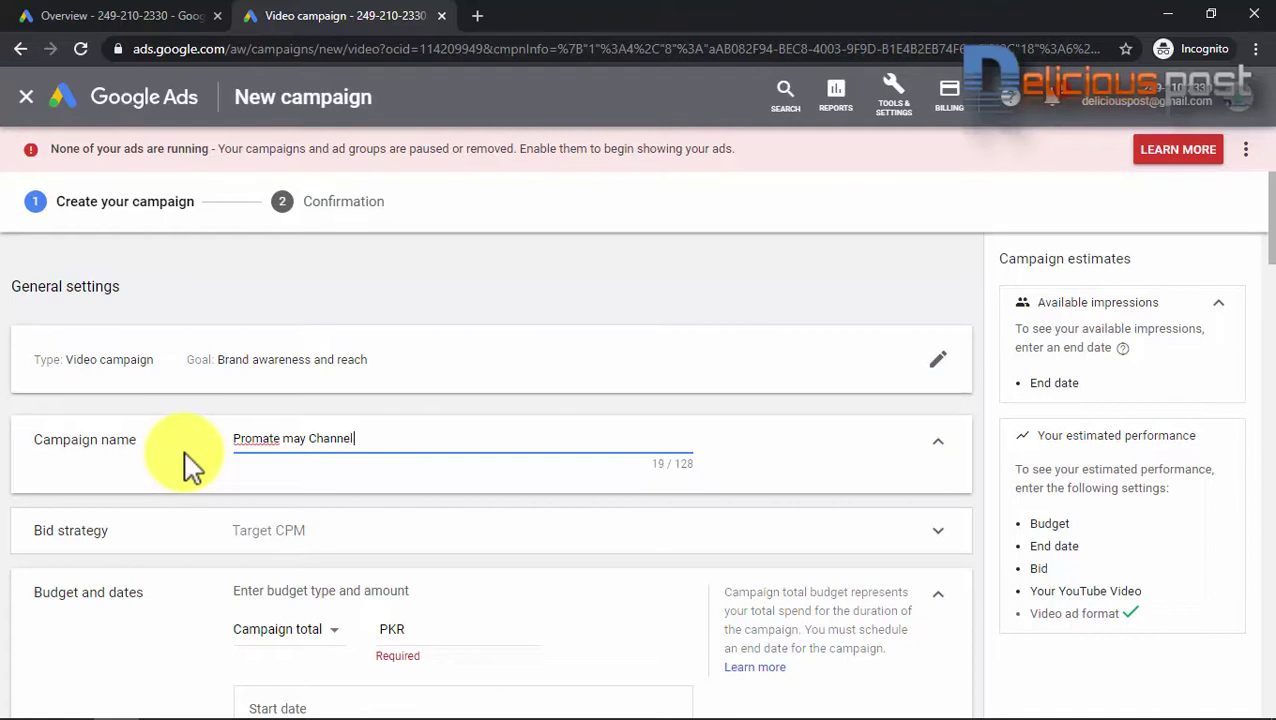
{"action": "right_click", "coordinate": [258, 444]}
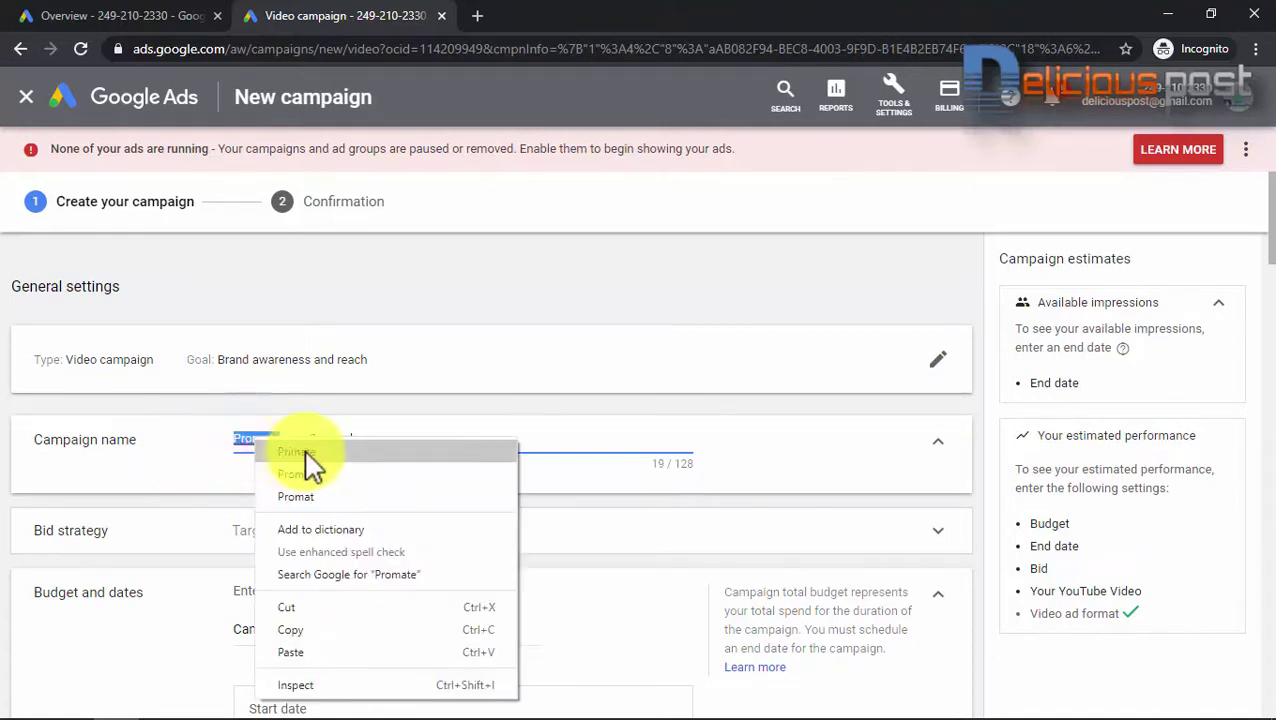
{"action": "left_click", "coordinate": [343, 476]}
Set the campaign total budget to PKR 2,000 and the end date to Dec 31, 2020.
{"action": "scroll", "coordinate": [441, 464], "scroll_direction": "down", "scroll_amount": 4}
{"action": "scroll", "coordinate": [400, 368], "scroll_direction": "up", "scroll_amount": 1}
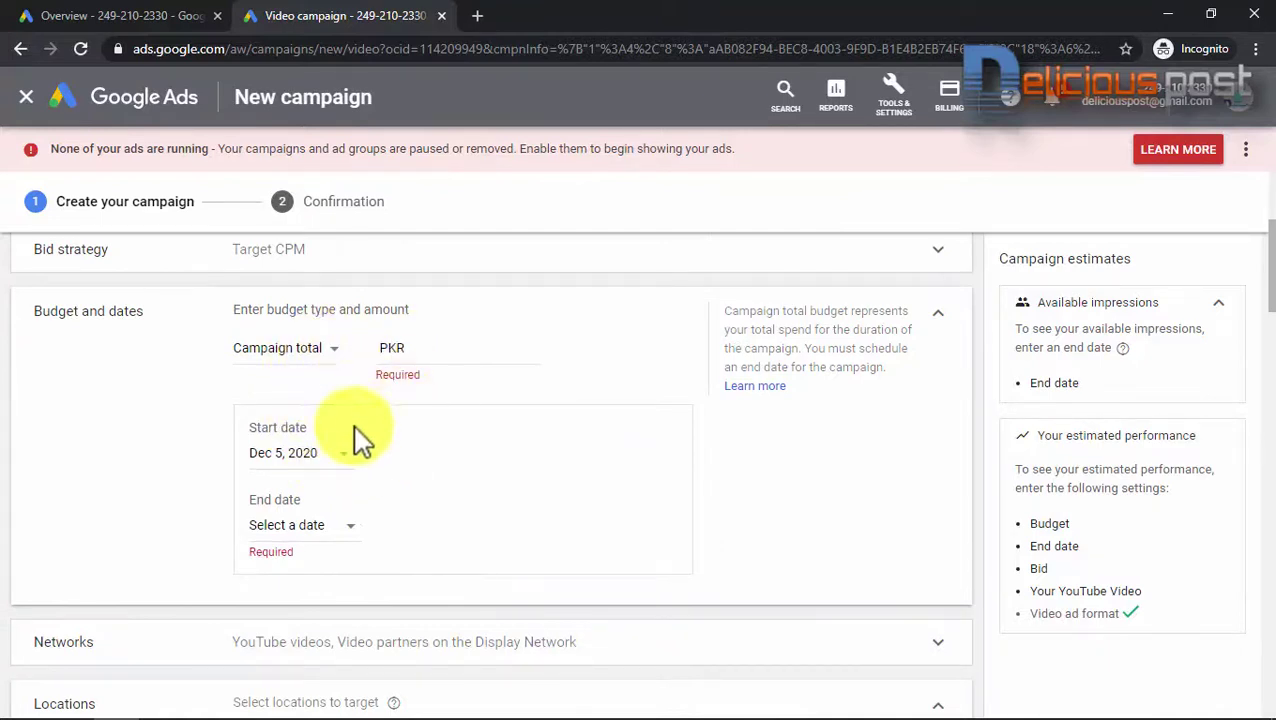
{"action": "scroll", "coordinate": [505, 380], "scroll_direction": "up", "scroll_amount": 1}
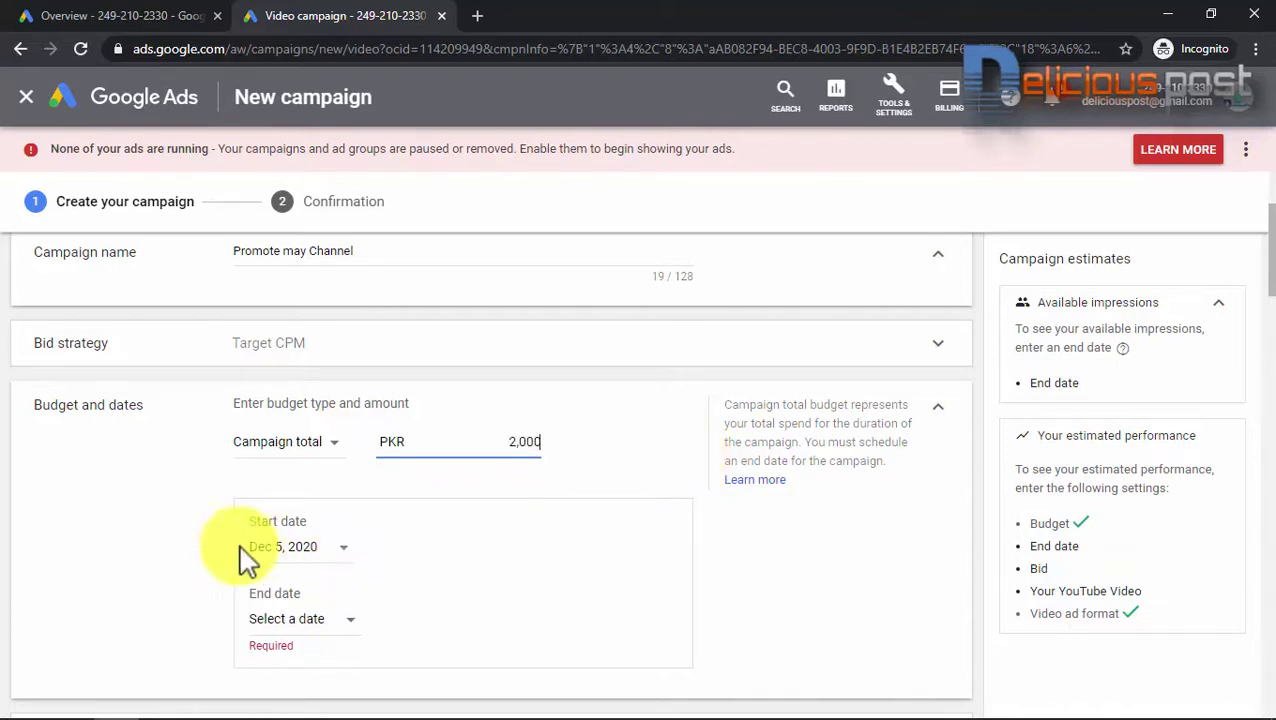
{"action": "scroll", "coordinate": [320, 540], "scroll_direction": "down", "scroll_amount": 1}
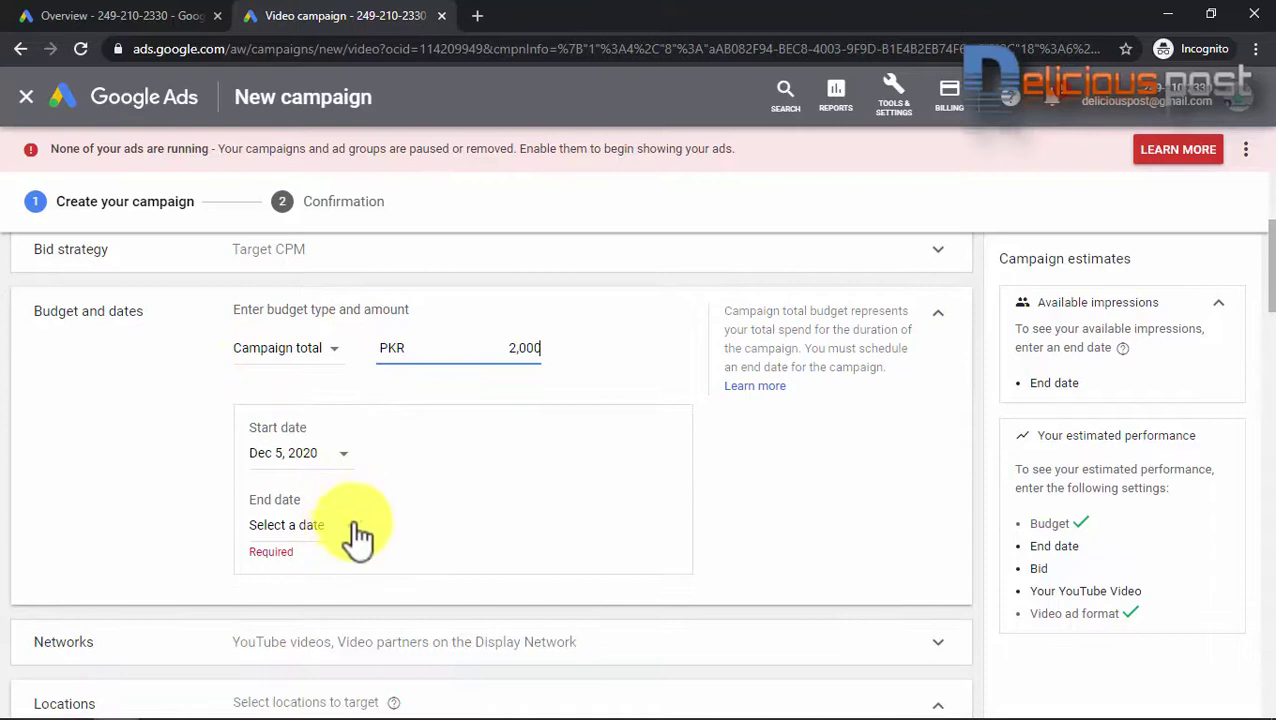
{"action": "left_click", "coordinate": [347, 540]}
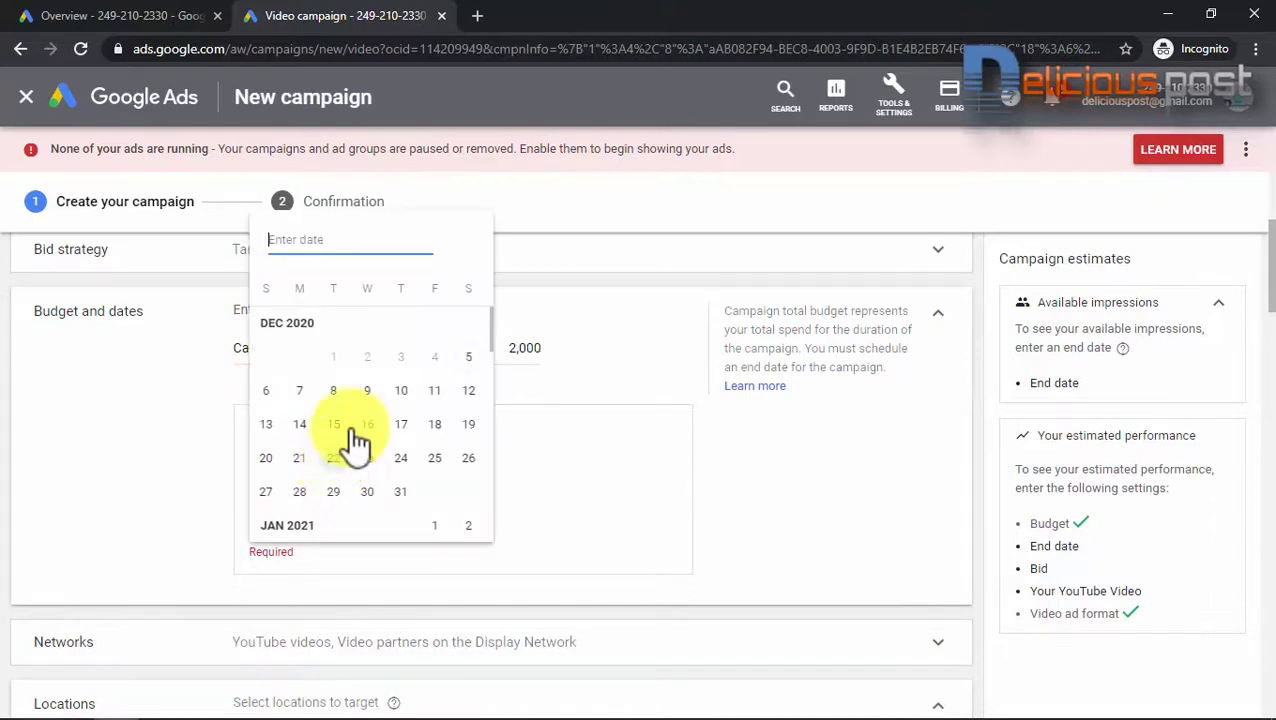
{"action": "left_click", "coordinate": [541, 484]}
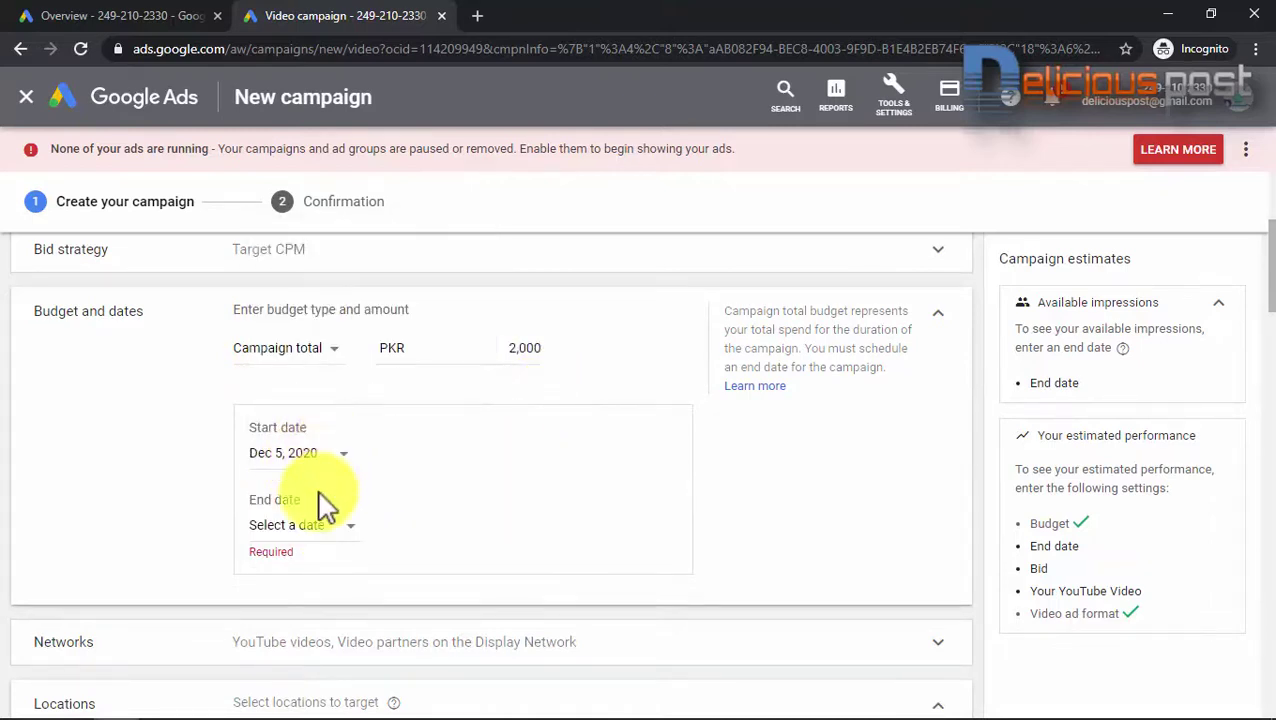
{"action": "left_click", "coordinate": [330, 530]}
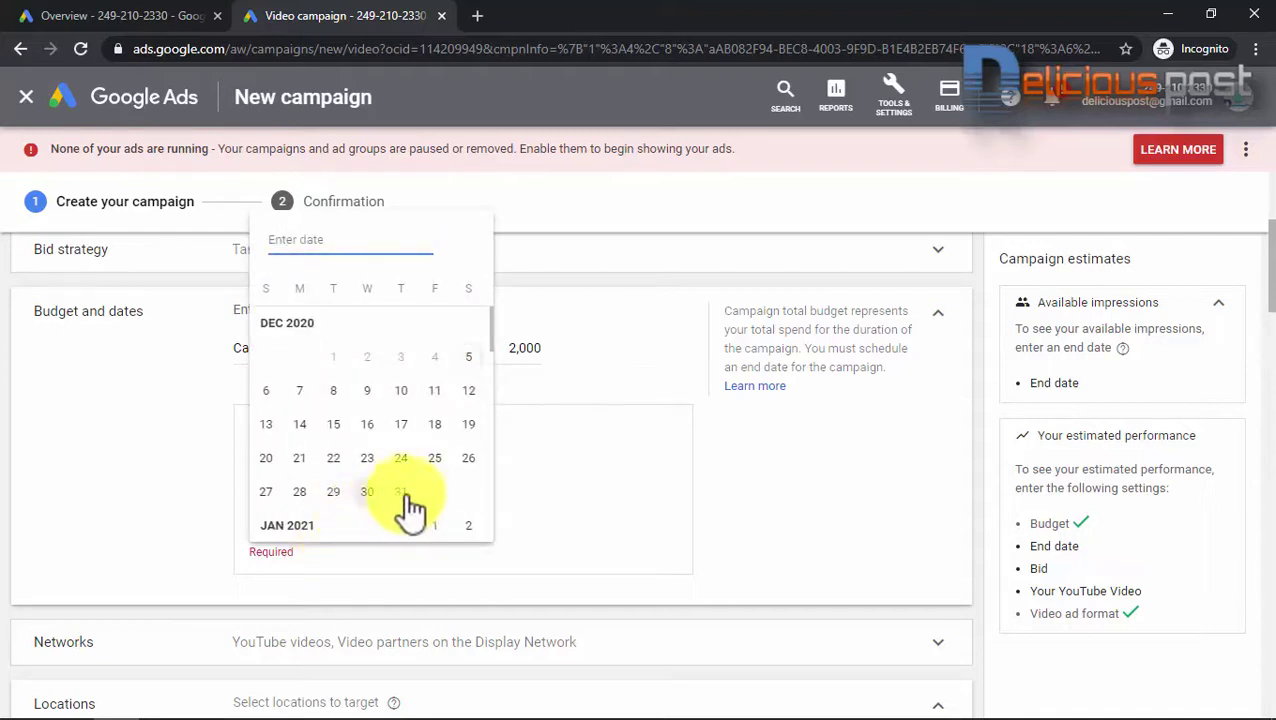
{"action": "left_click", "coordinate": [399, 500]}
Remove Bengali and Arabic from the campaign's target languages.
{"action": "scroll", "coordinate": [478, 547], "scroll_direction": "down", "scroll_amount": 2}
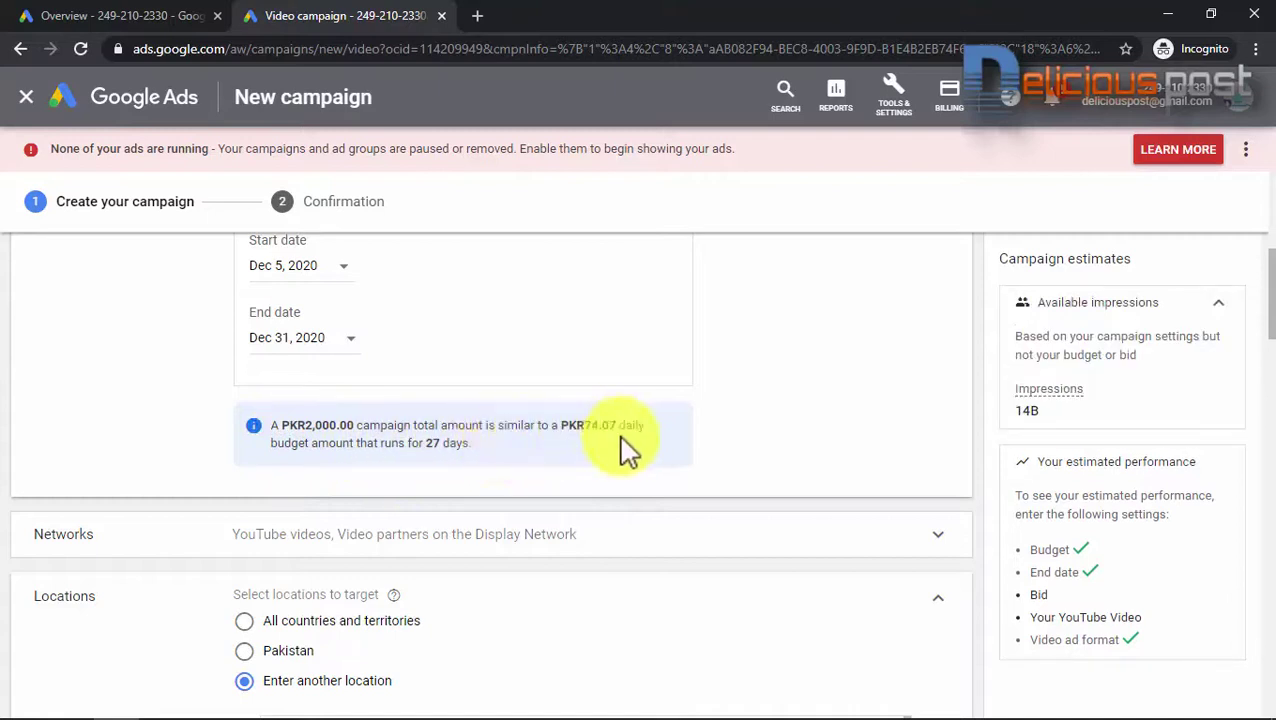
{"action": "scroll", "coordinate": [645, 460], "scroll_direction": "down", "scroll_amount": 3}
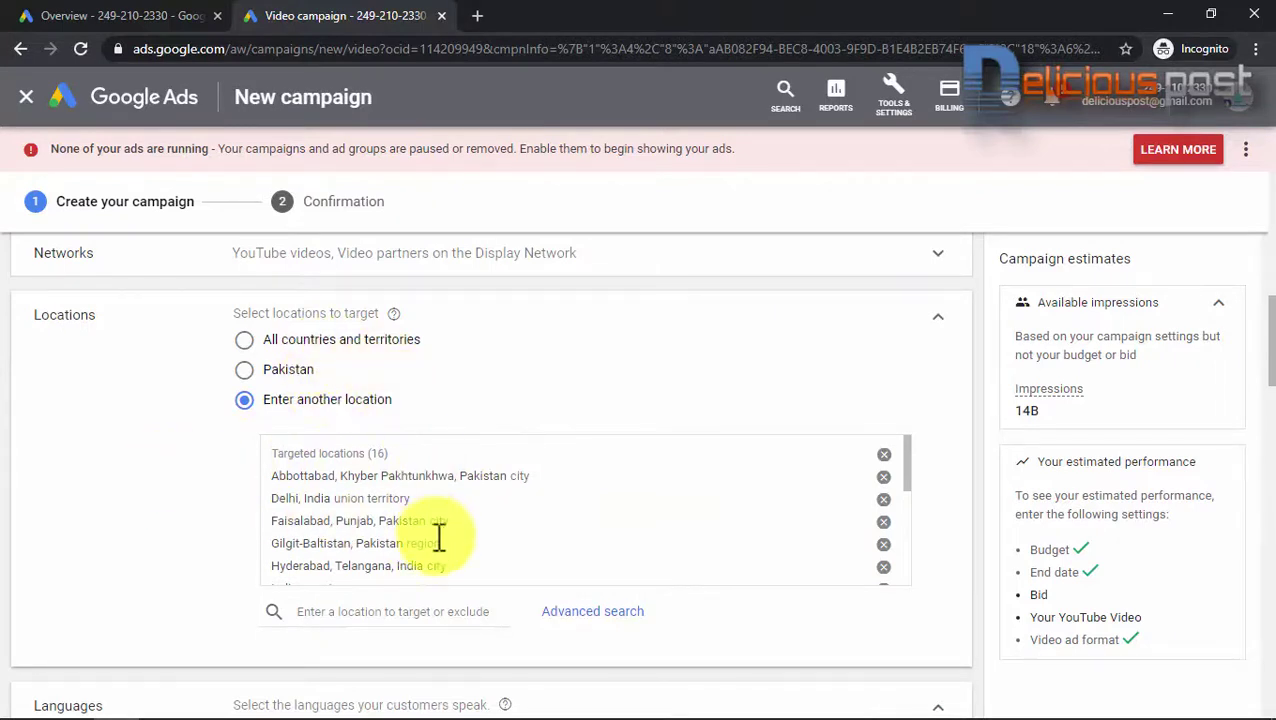
{"action": "scroll", "coordinate": [438, 538], "scroll_direction": "down", "scroll_amount": 10}
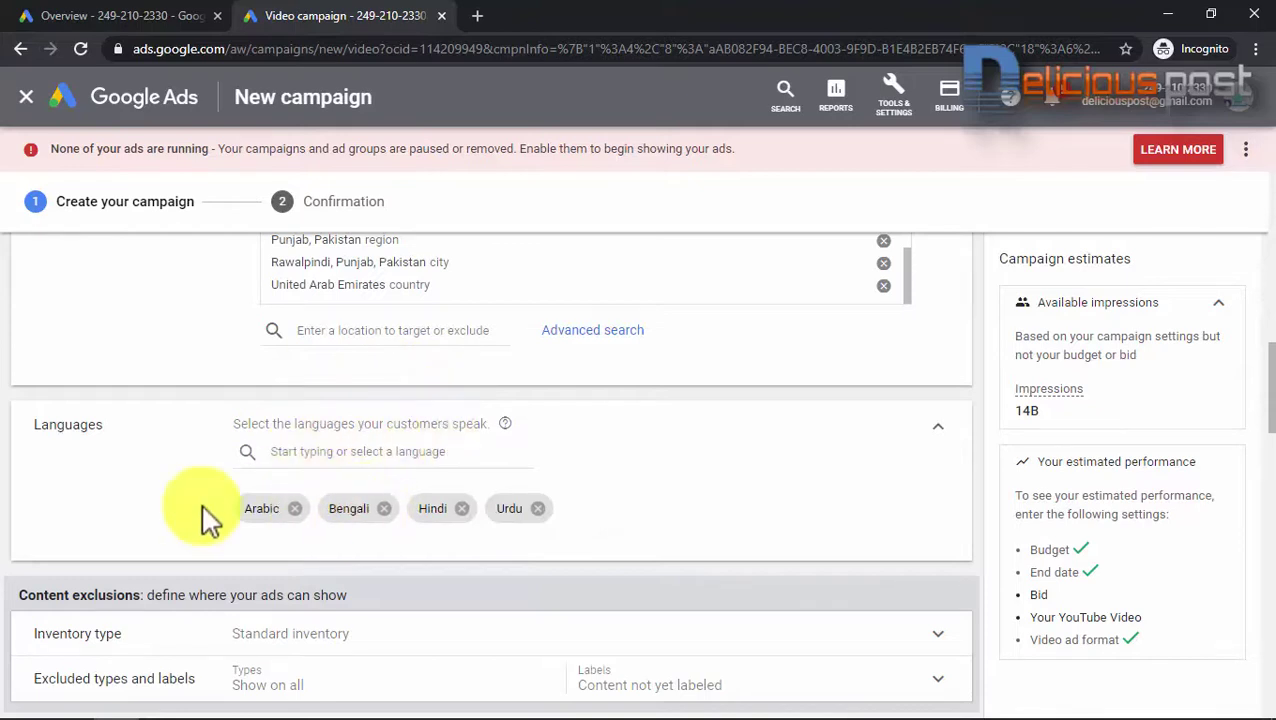
{"action": "scroll", "coordinate": [370, 470], "scroll_direction": "down", "scroll_amount": 2}
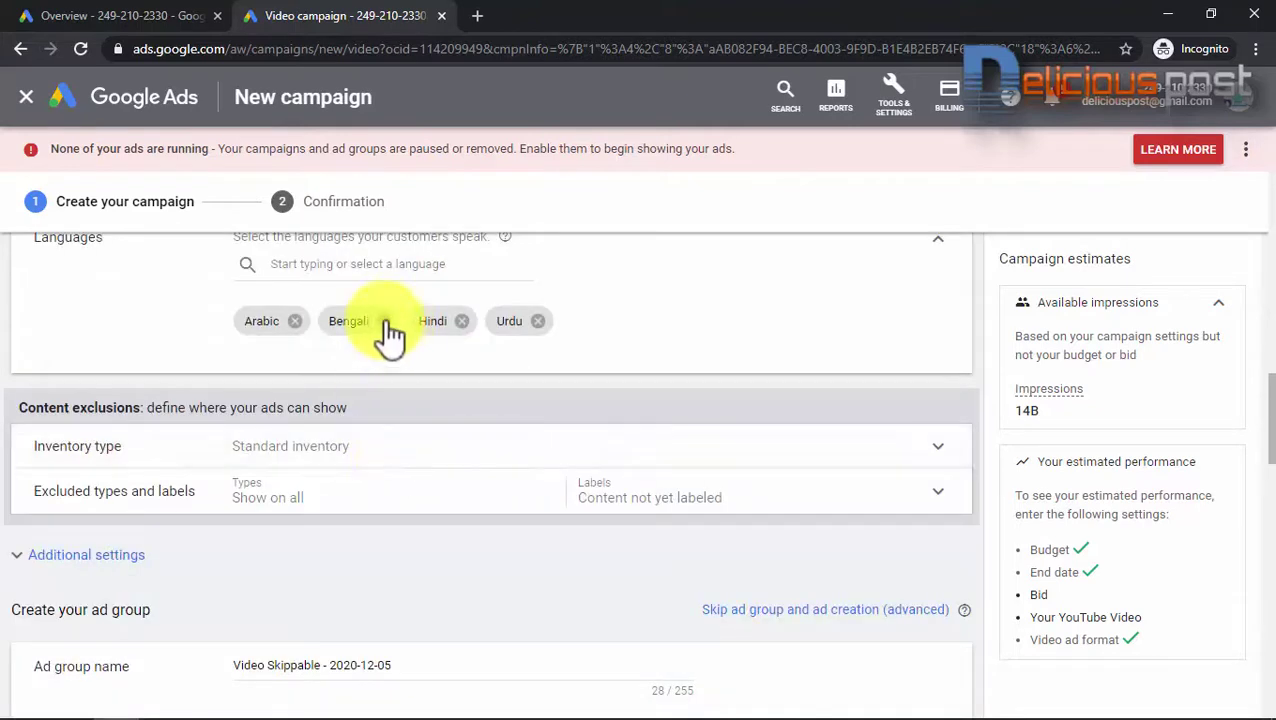
{"action": "left_click", "coordinate": [381, 321]}
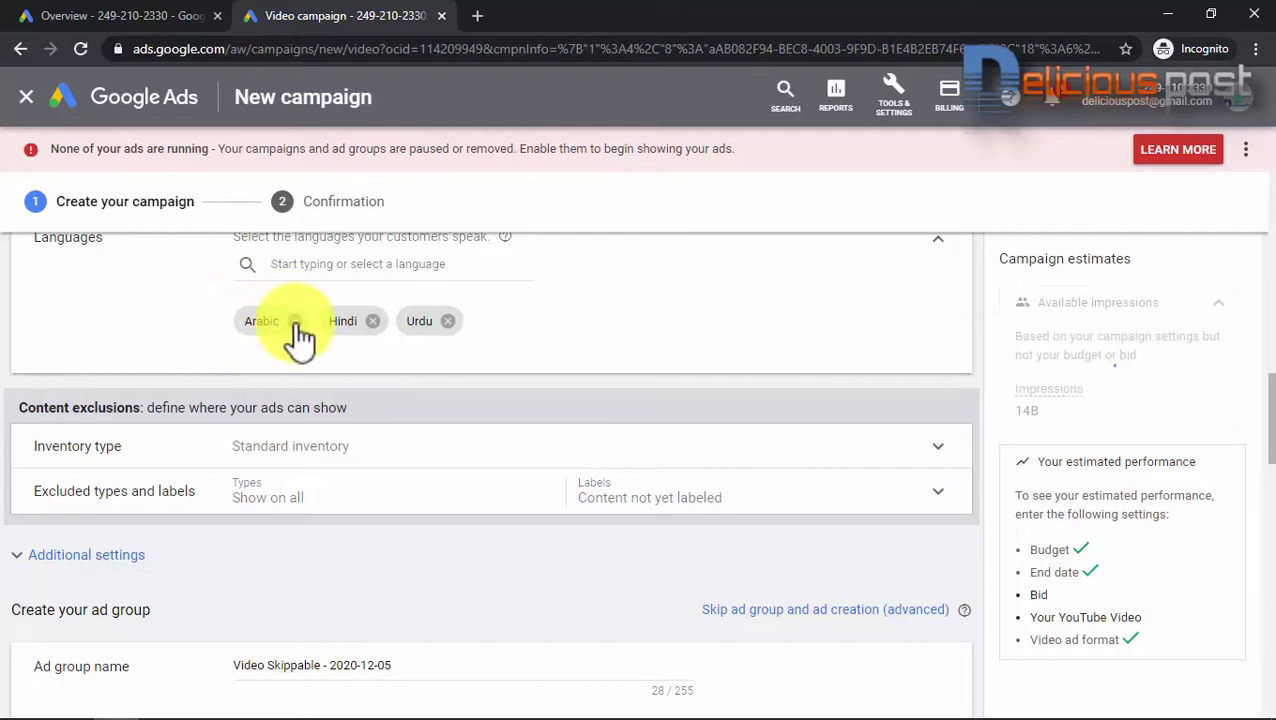
{"action": "left_click", "coordinate": [296, 321]}
Search the available target languages for "push" and "Pu", and look through the full language list.
{"action": "left_click", "coordinate": [340, 264]}
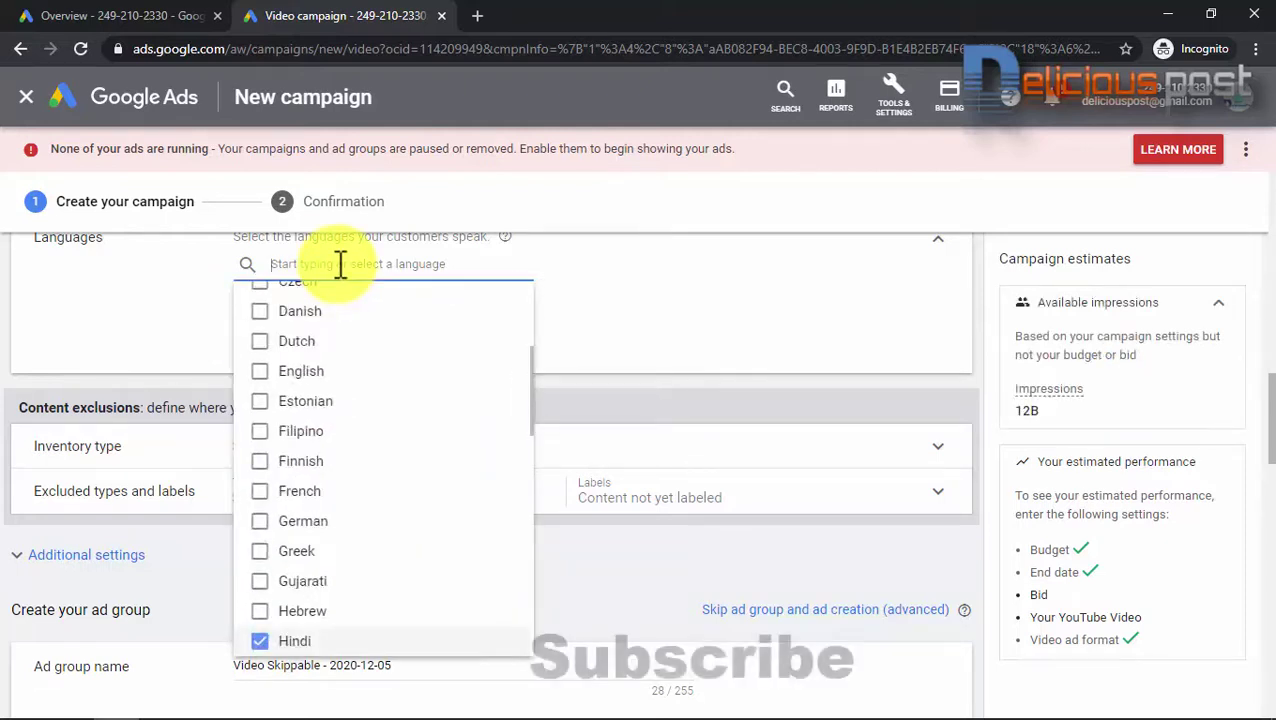
{"action": "type", "text": "push"}
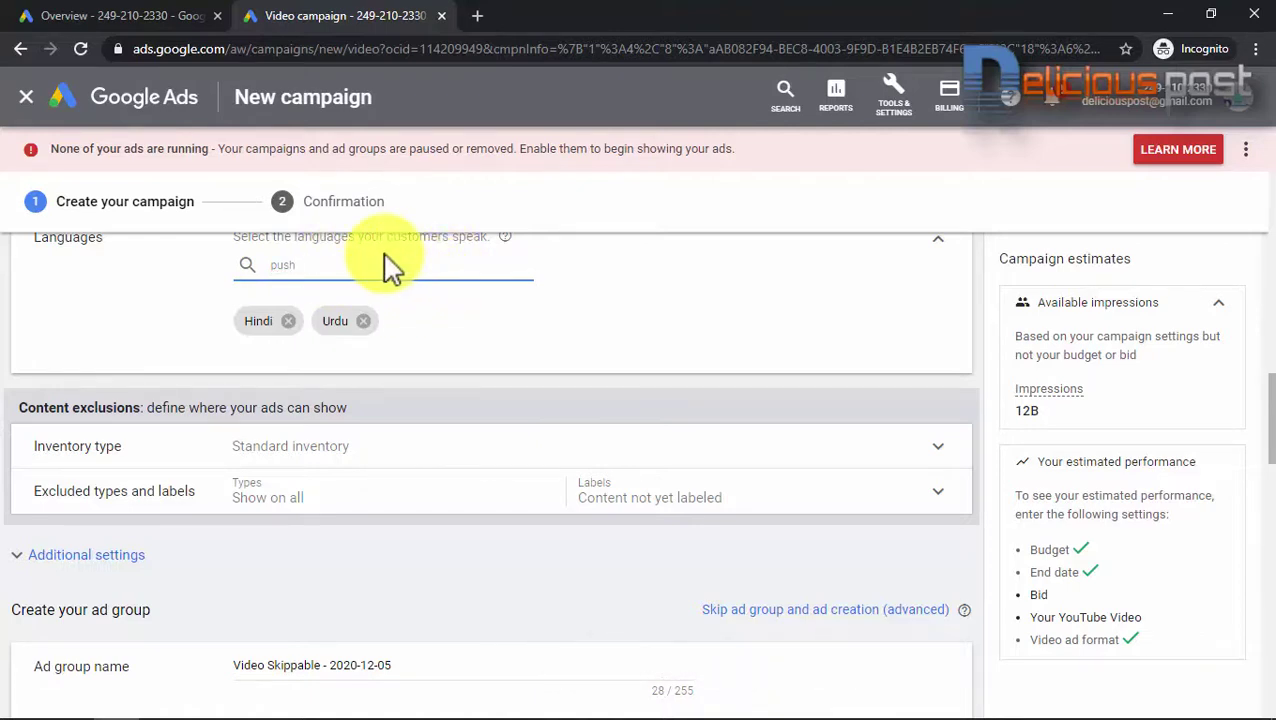
{"action": "key", "text": "BackSpace"}
{"action": "key", "text": "BackSpace"}
{"action": "key", "text": "BackSpace"}
{"action": "key", "text": "BackSpace"}
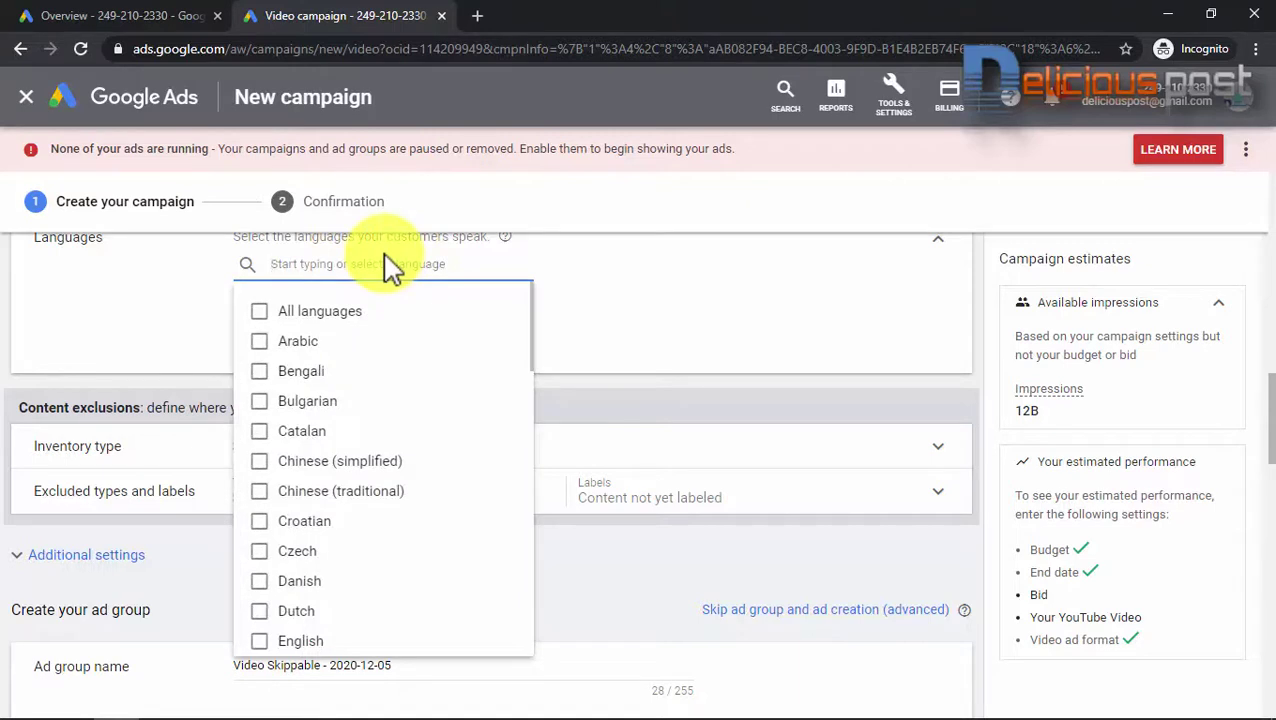
{"action": "type", "text": "Pu"}
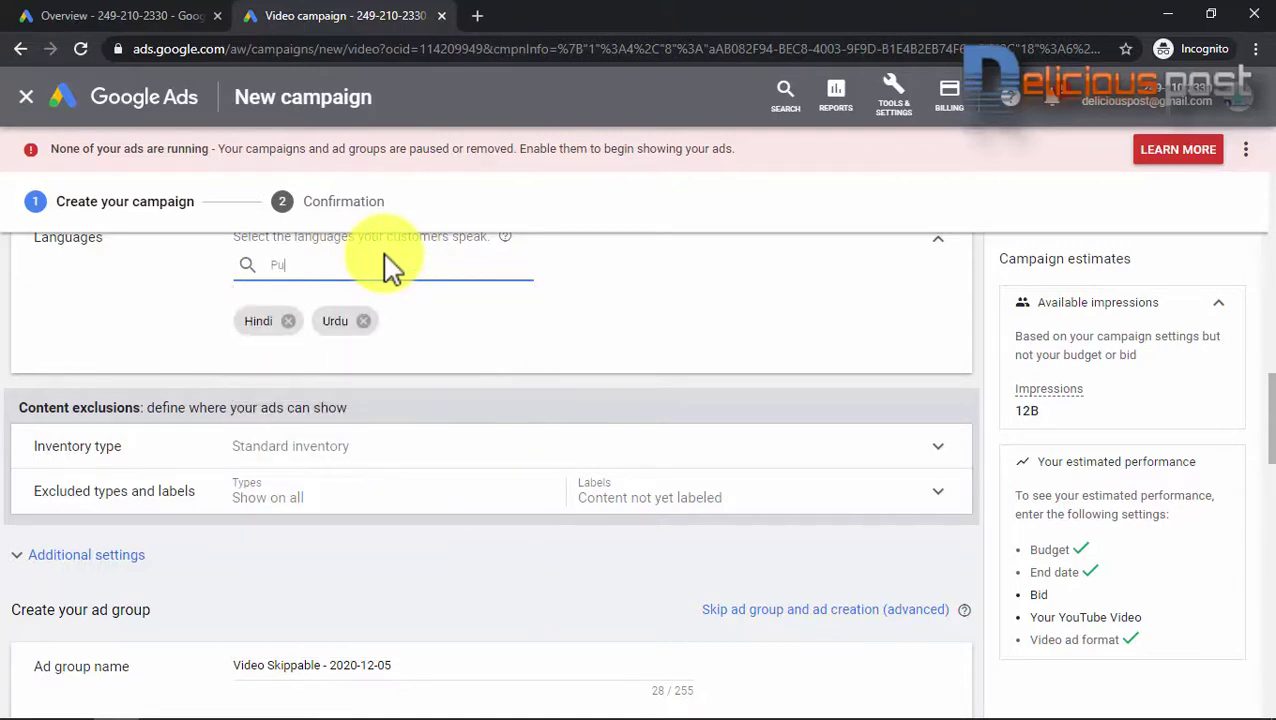
{"action": "key", "text": "BackSpace"}
{"action": "key", "text": "BackSpace"}
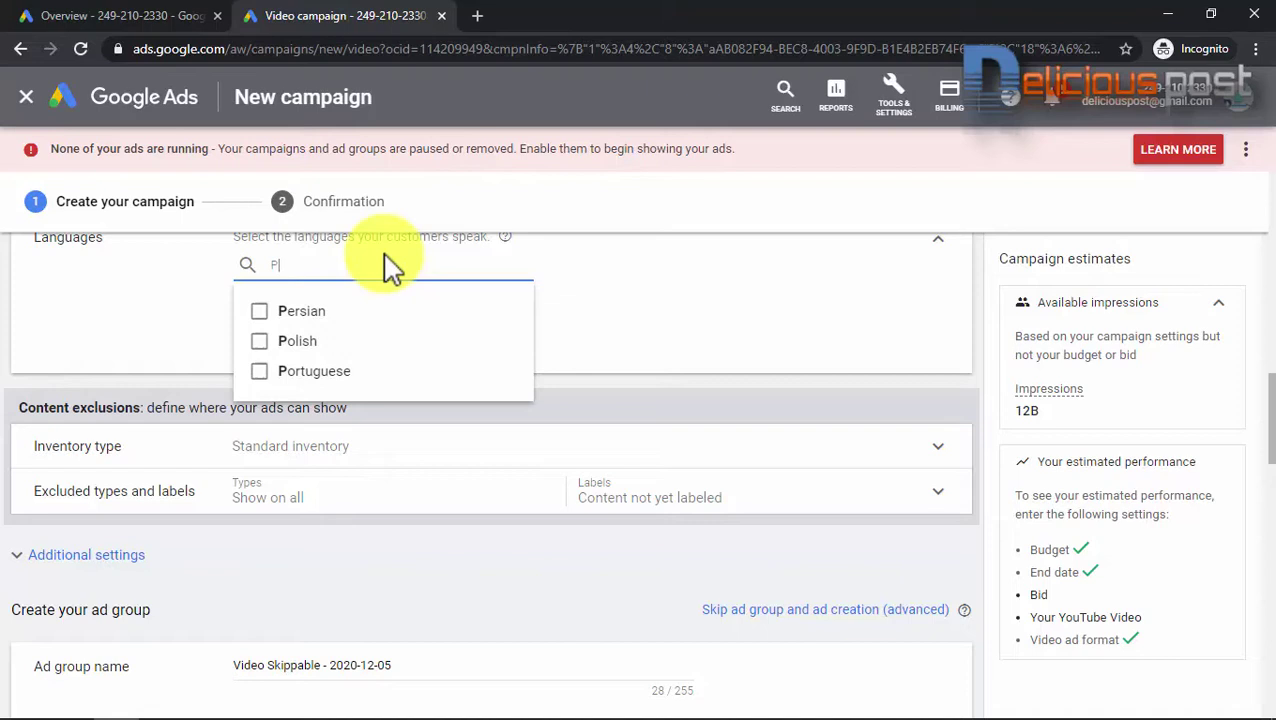
{"action": "scroll", "coordinate": [379, 569], "scroll_direction": "down", "scroll_amount": 10}
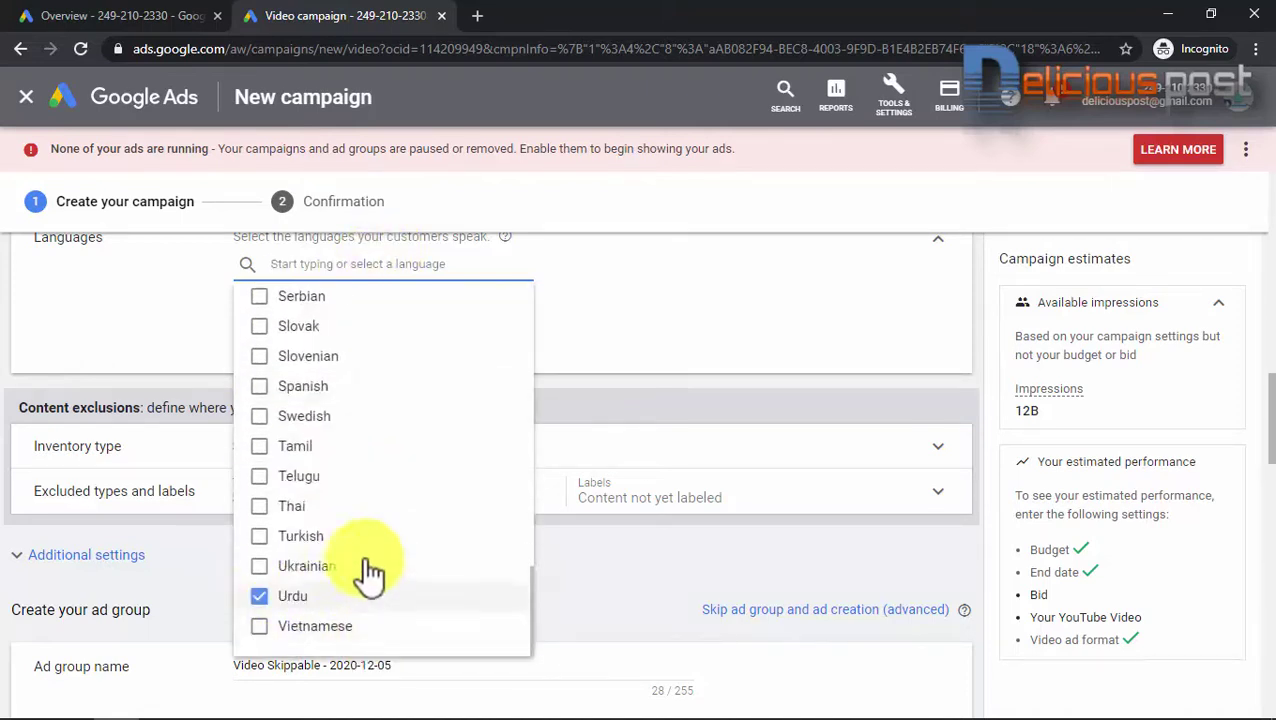
{"action": "scroll", "coordinate": [330, 515], "scroll_direction": "up", "scroll_amount": 3}
{"action": "scroll", "coordinate": [328, 360], "scroll_direction": "up", "scroll_amount": 1}
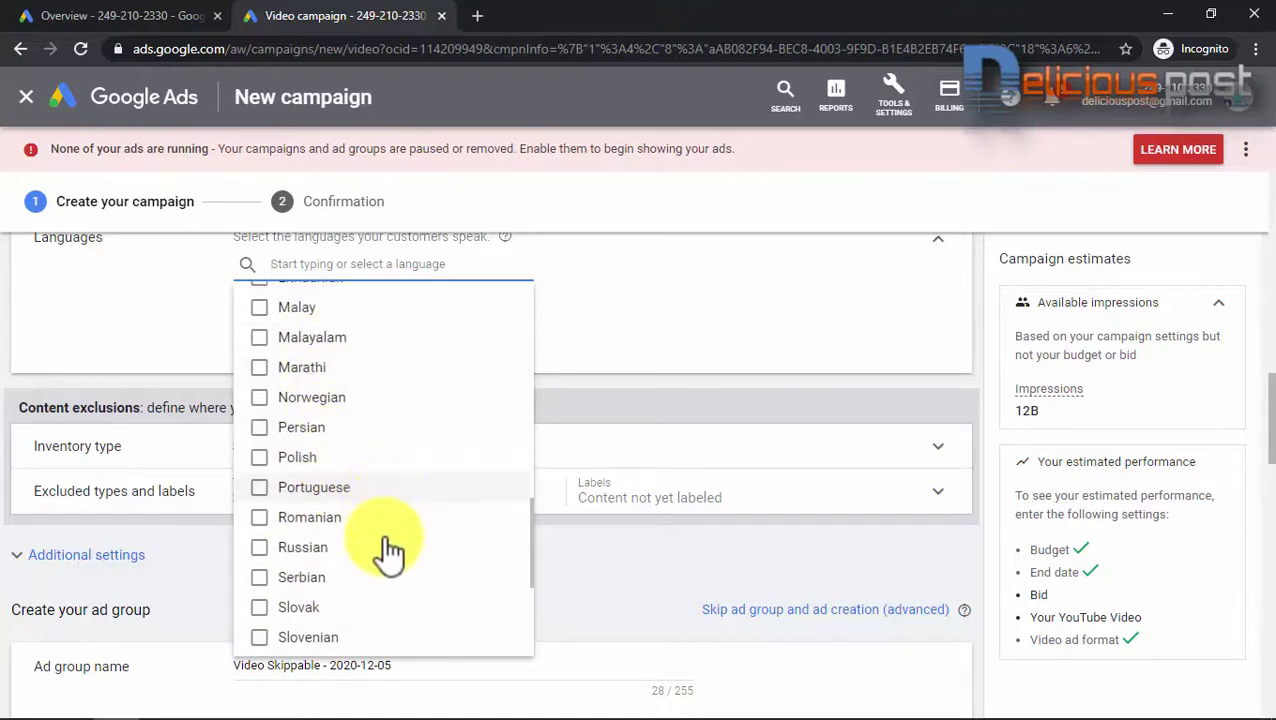
{"action": "left_click", "coordinate": [775, 330]}
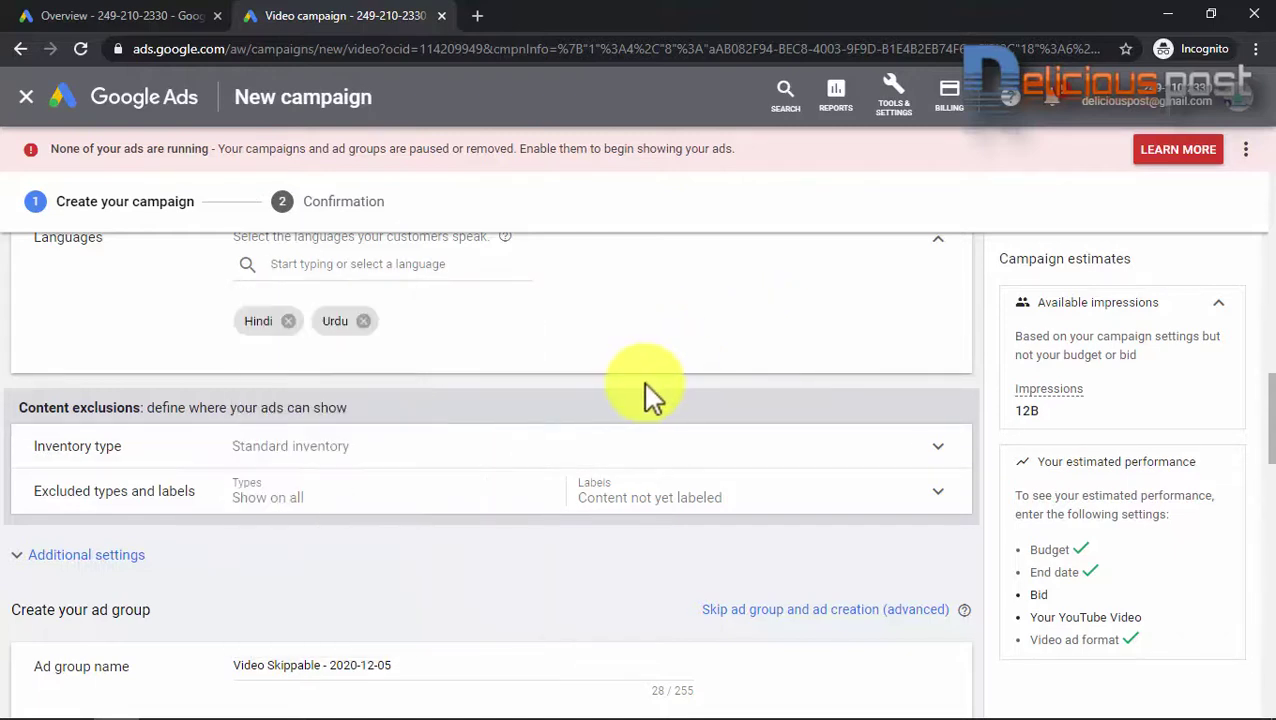
Review the campaign's languages, targeted locations and budget, and the ad group's people and content targeting sections.
{"action": "scroll", "coordinate": [330, 490], "scroll_direction": "down", "scroll_amount": 1}
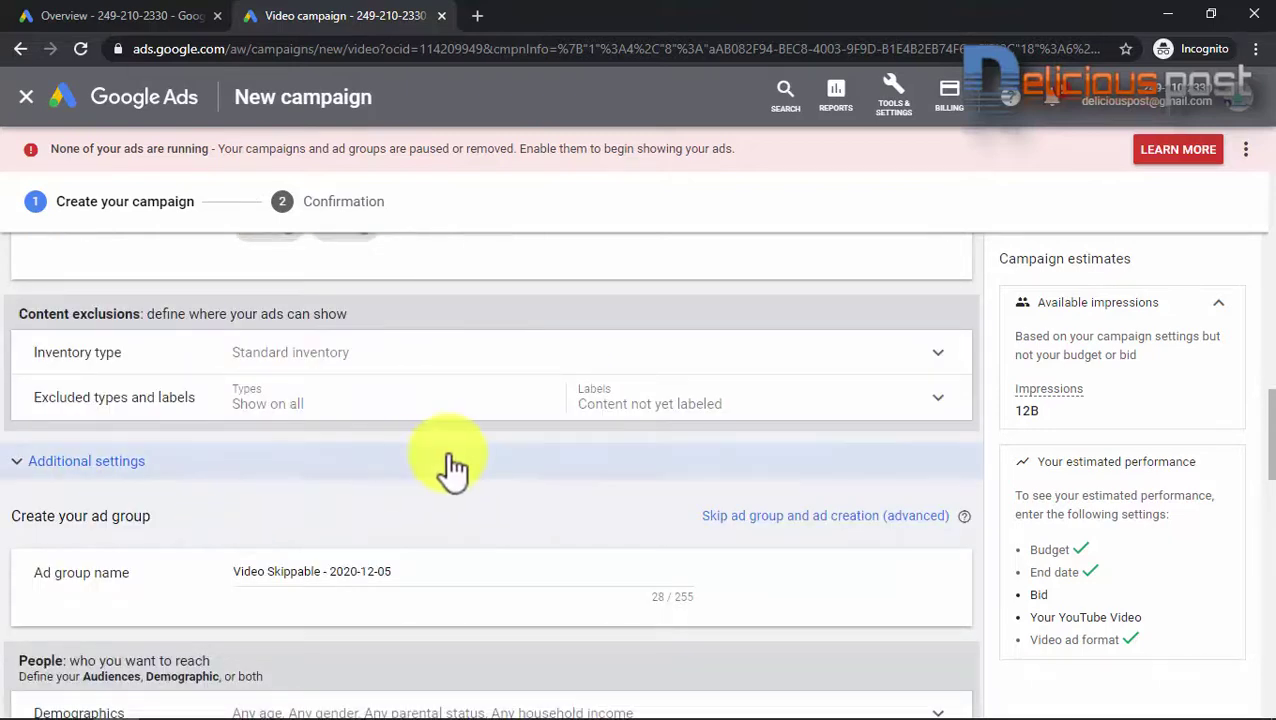
{"action": "scroll", "coordinate": [452, 470], "scroll_direction": "up", "scroll_amount": 2}
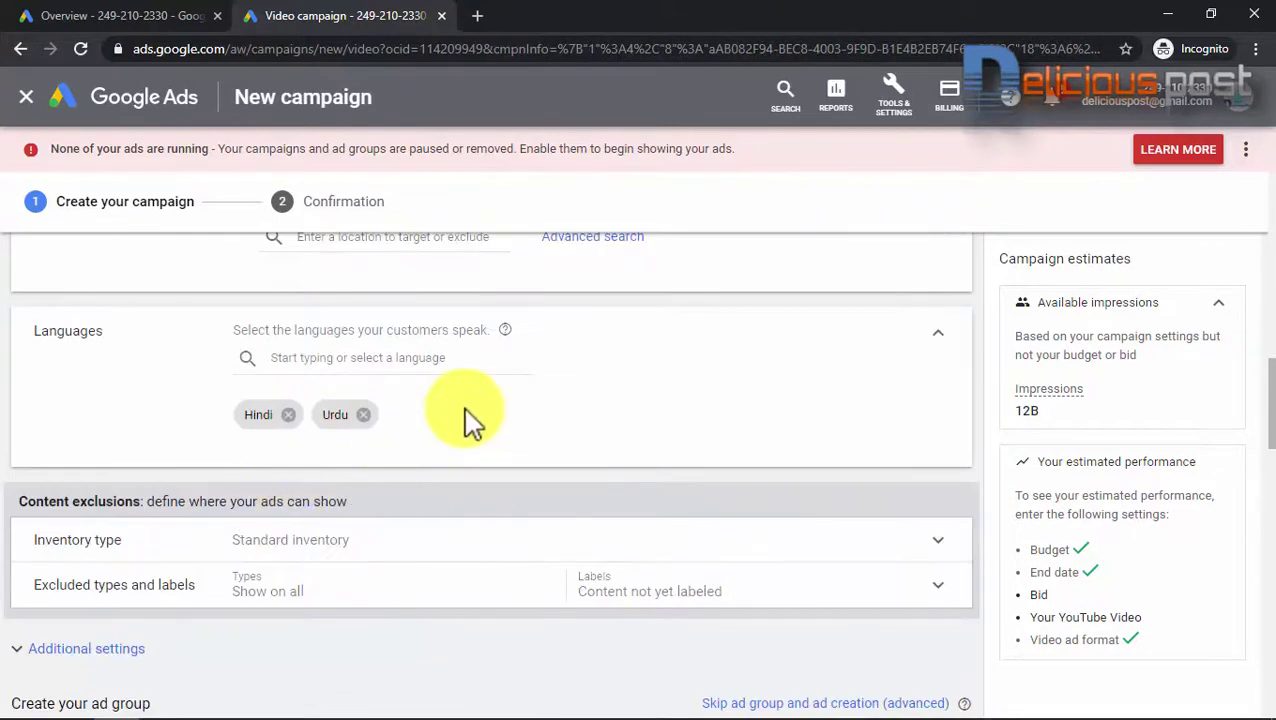
{"action": "scroll", "coordinate": [472, 425], "scroll_direction": "up", "scroll_amount": 2}
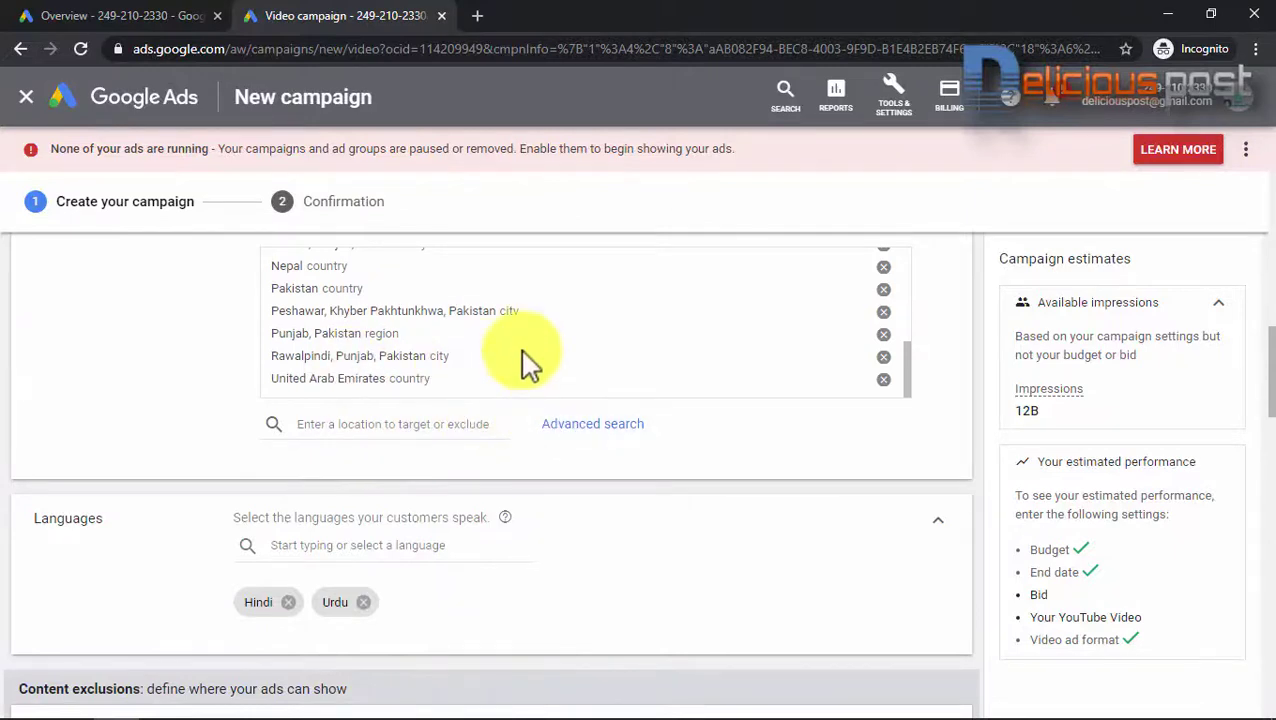
{"action": "scroll", "coordinate": [600, 390], "scroll_direction": "up", "scroll_amount": 5}
{"action": "scroll", "coordinate": [433, 378], "scroll_direction": "up", "scroll_amount": 4}
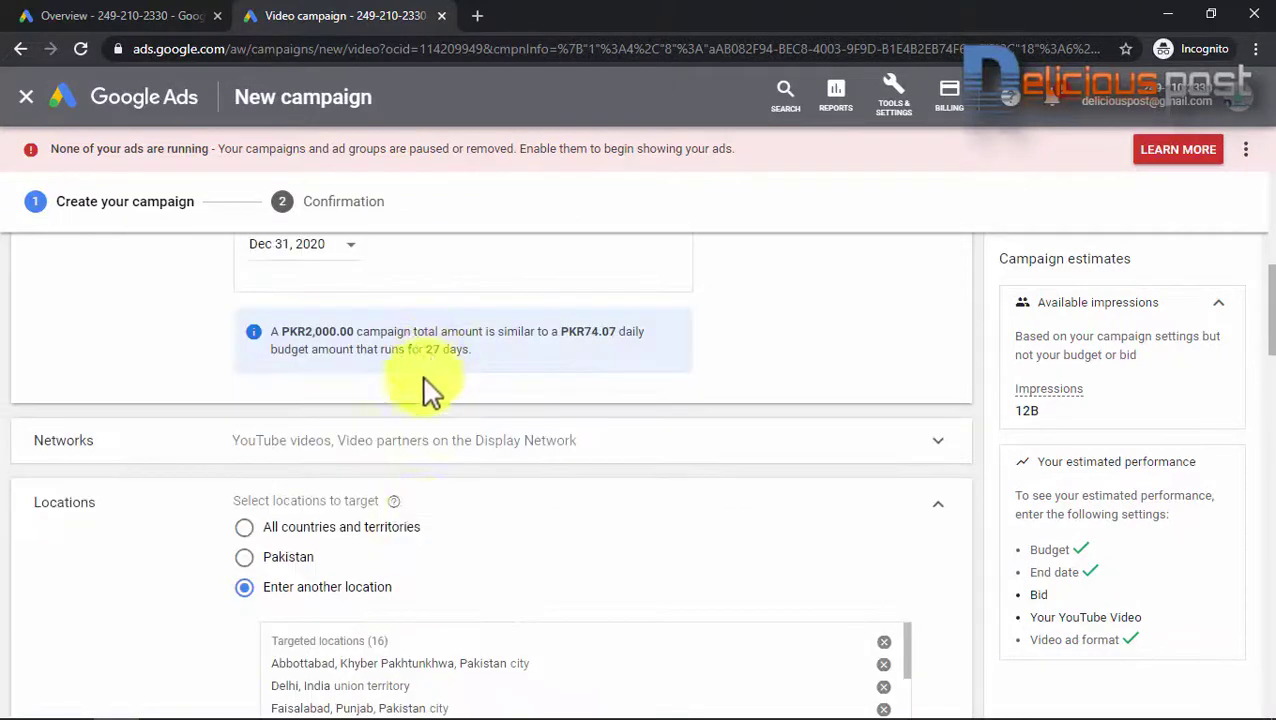
{"action": "scroll", "coordinate": [410, 550], "scroll_direction": "down", "scroll_amount": 1}
{"action": "scroll", "coordinate": [415, 558], "scroll_direction": "down", "scroll_amount": 3}
{"action": "scroll", "coordinate": [410, 590], "scroll_direction": "down", "scroll_amount": 10}
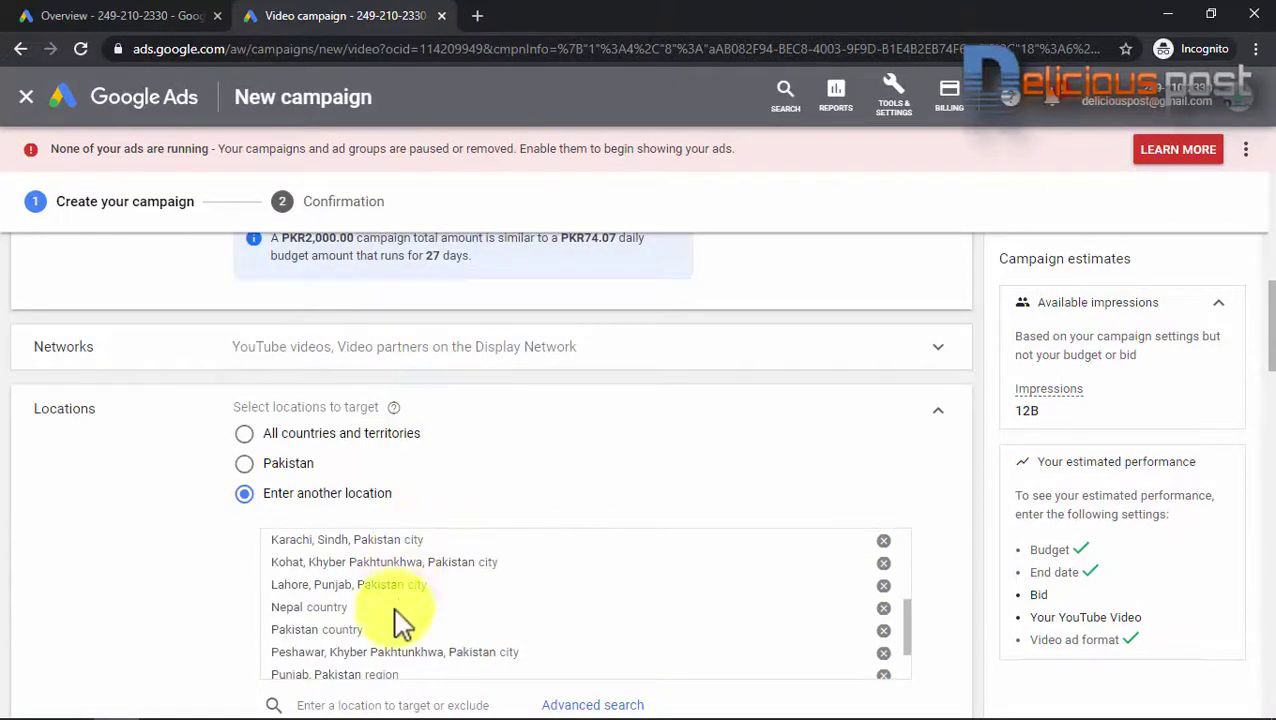
{"action": "scroll", "coordinate": [199, 590], "scroll_direction": "down", "scroll_amount": 5}
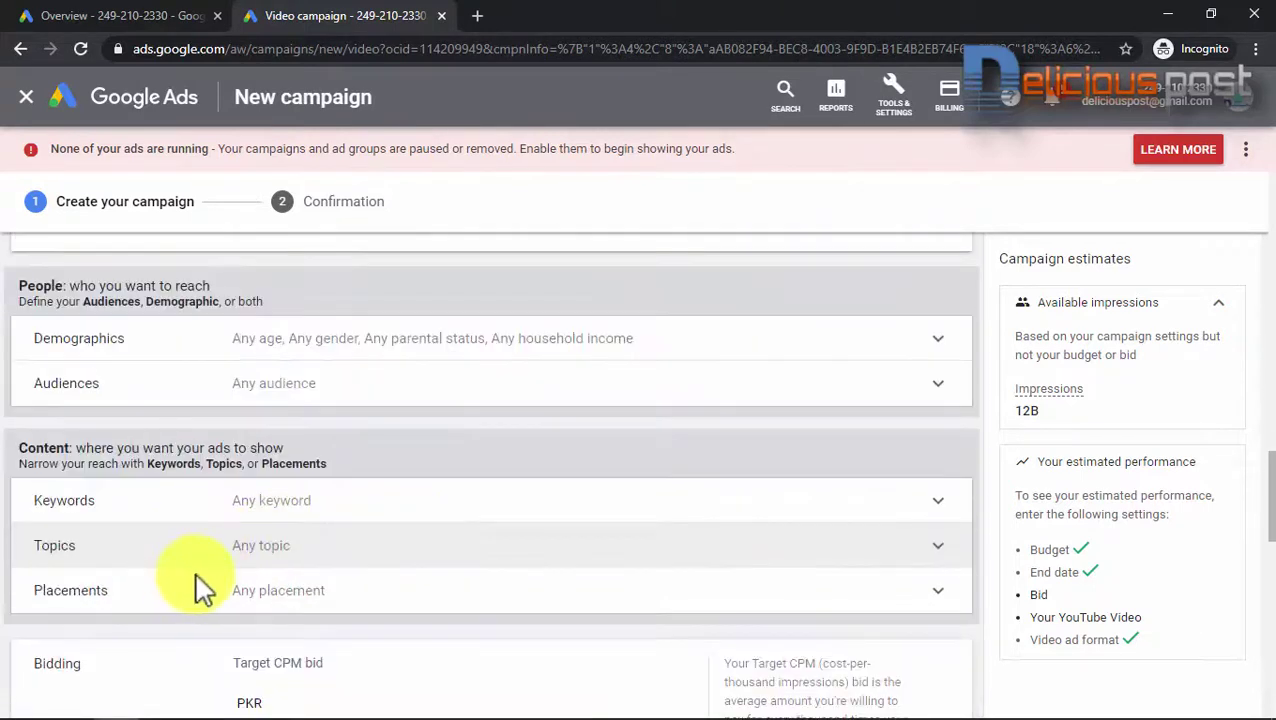
{"action": "scroll", "coordinate": [290, 445], "scroll_direction": "up", "scroll_amount": 2}
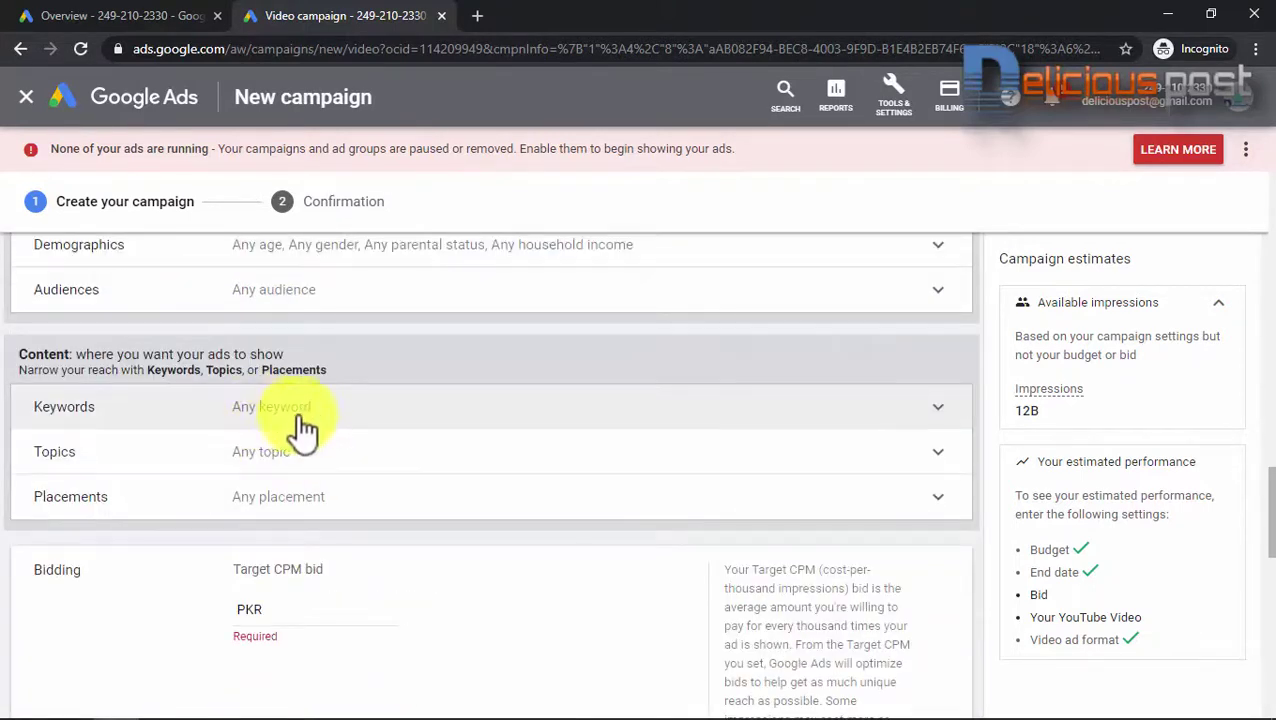
{"action": "left_click", "coordinate": [312, 413]}
{"action": "scroll", "coordinate": [540, 520], "scroll_direction": "down", "scroll_amount": 4}
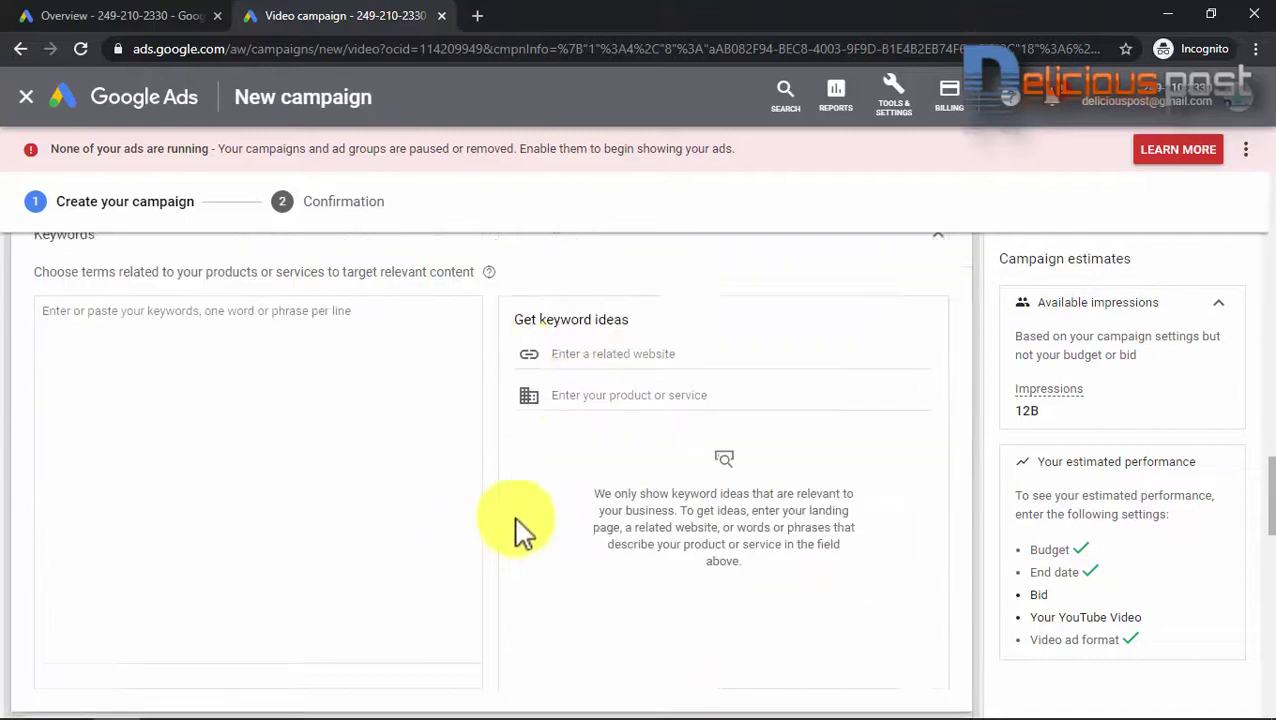
{"action": "scroll", "coordinate": [450, 410], "scroll_direction": "up", "scroll_amount": 2}
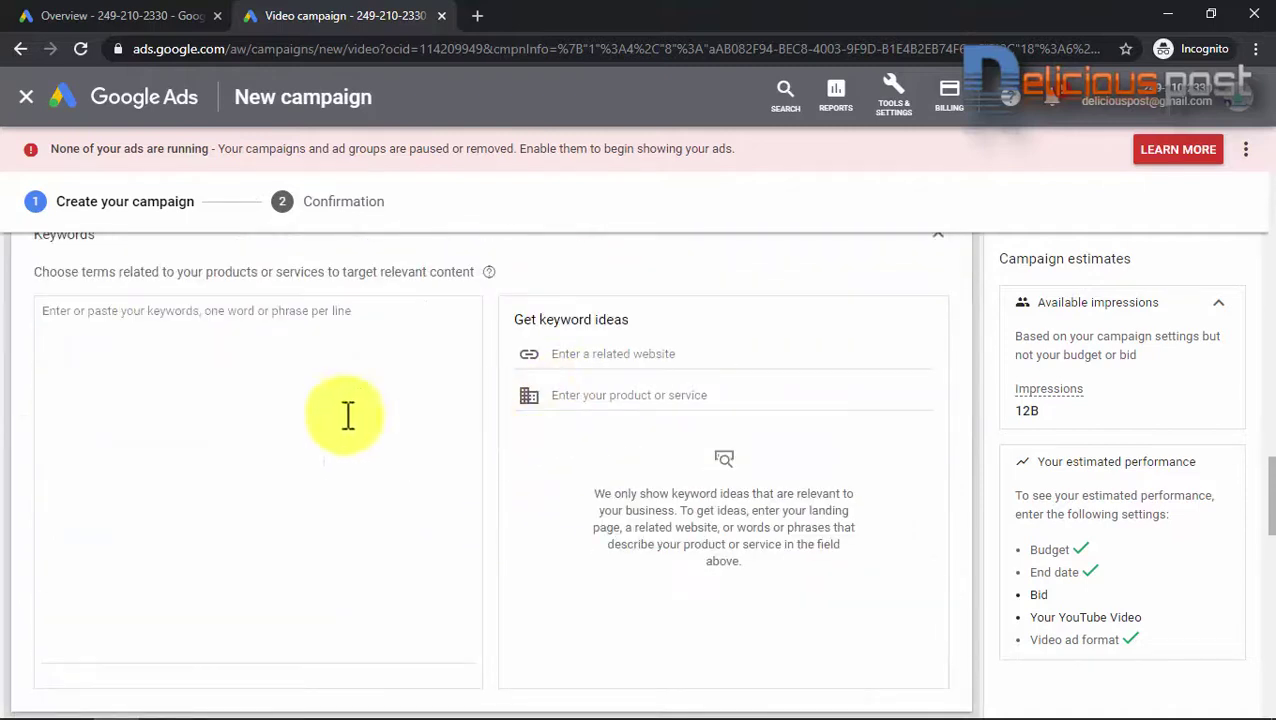
{"action": "left_click", "coordinate": [605, 353]}
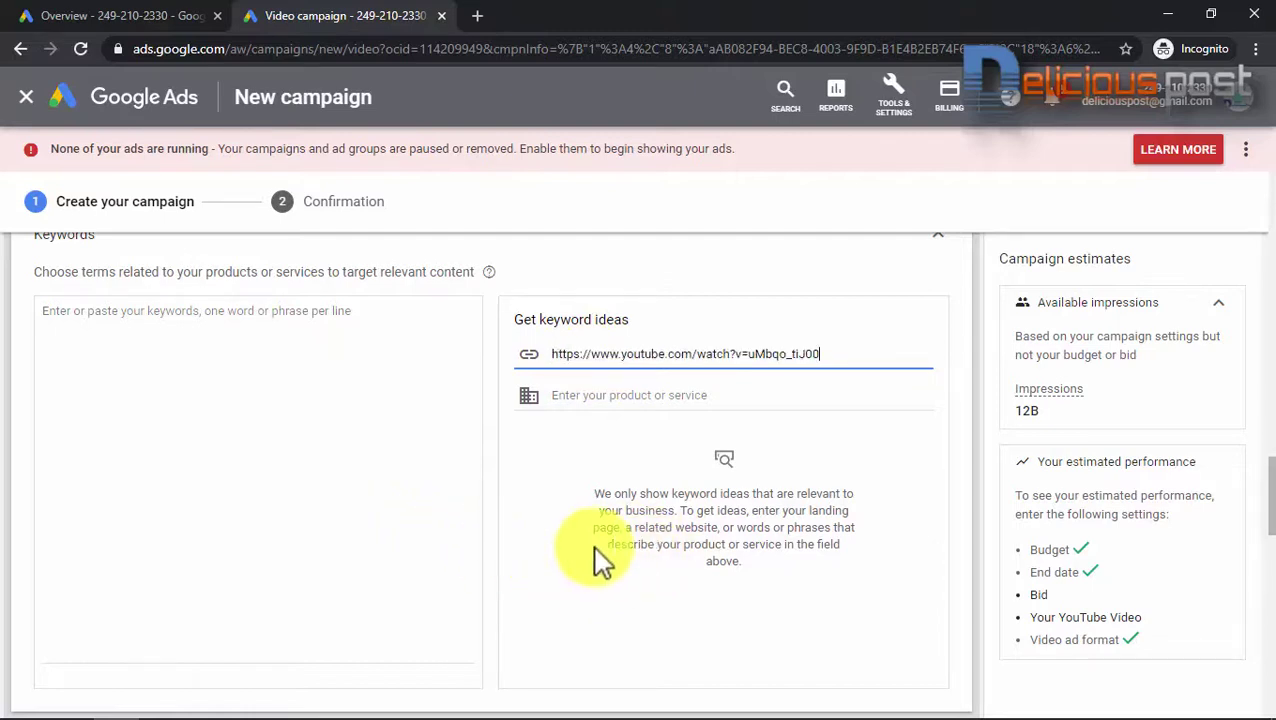
Expand the ad group's topic targeting and look through the list of available topics.
{"action": "scroll", "coordinate": [600, 550], "scroll_direction": "down", "scroll_amount": 4}
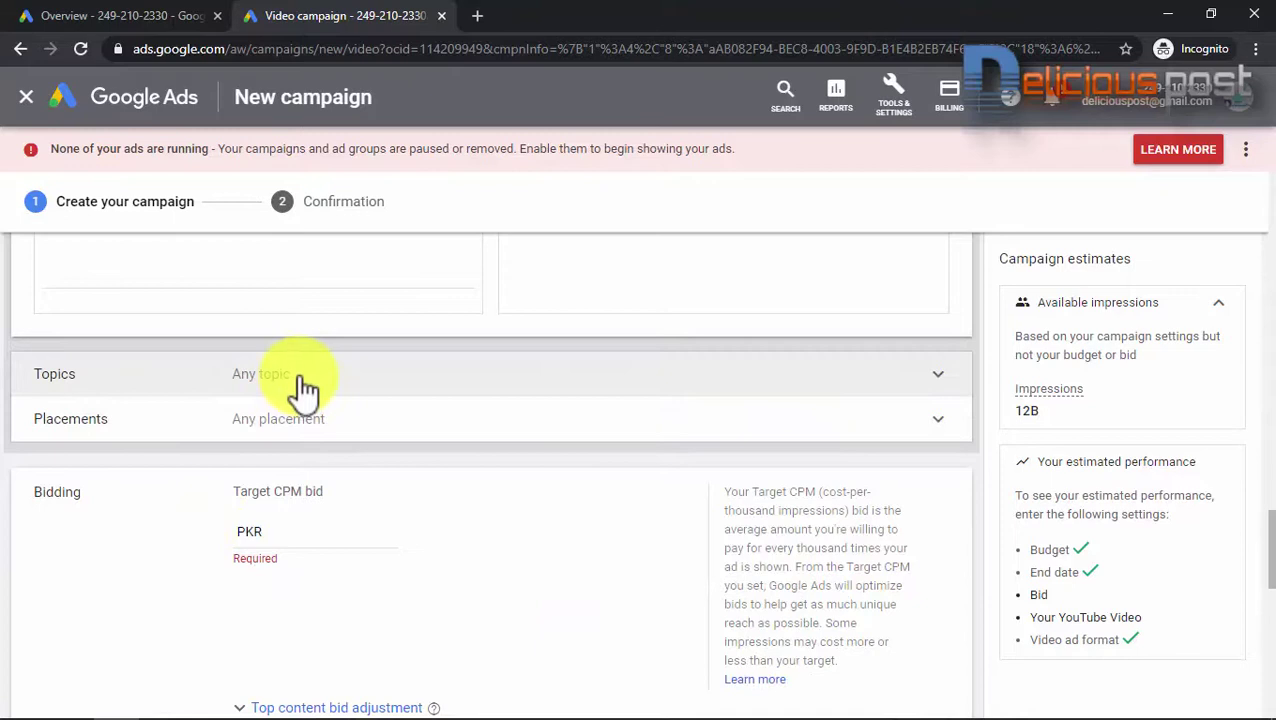
{"action": "left_click", "coordinate": [302, 381]}
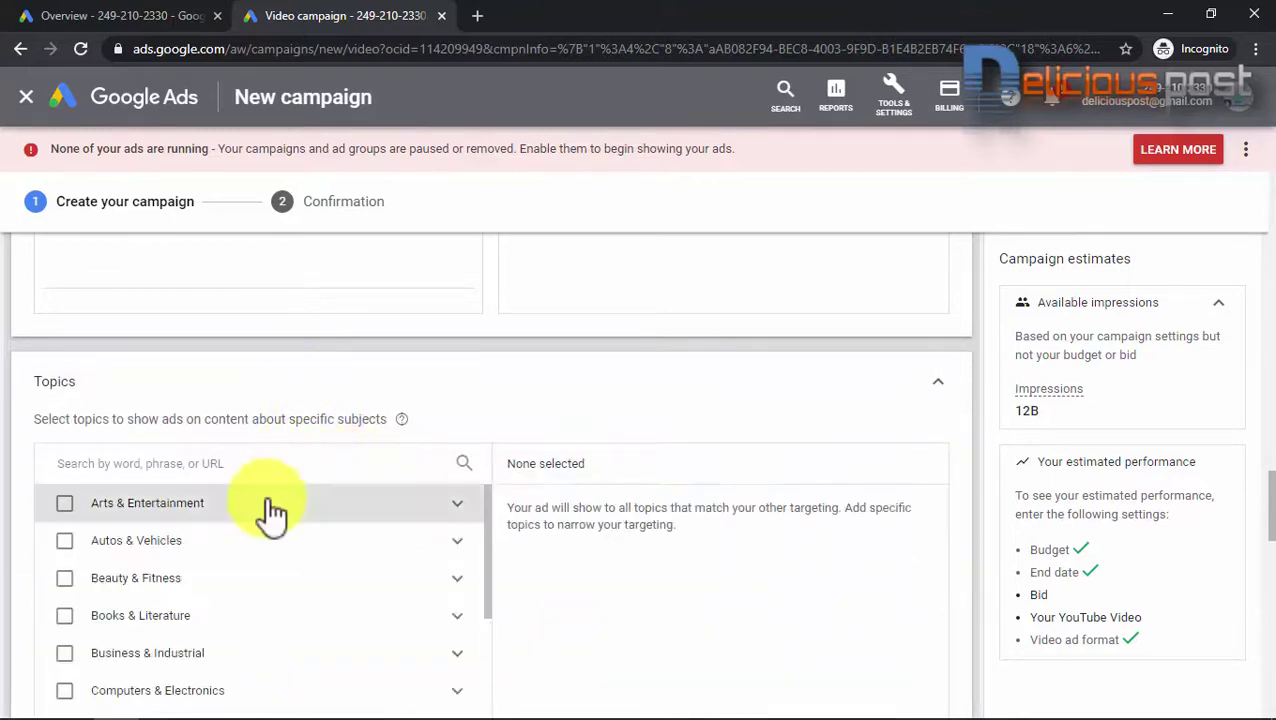
{"action": "scroll", "coordinate": [265, 515], "scroll_direction": "down", "scroll_amount": 4}
{"action": "scroll", "coordinate": [253, 584], "scroll_direction": "up", "scroll_amount": 2}
{"action": "scroll", "coordinate": [245, 589], "scroll_direction": "down", "scroll_amount": 2}
{"action": "scroll", "coordinate": [240, 582], "scroll_direction": "up", "scroll_amount": 4}
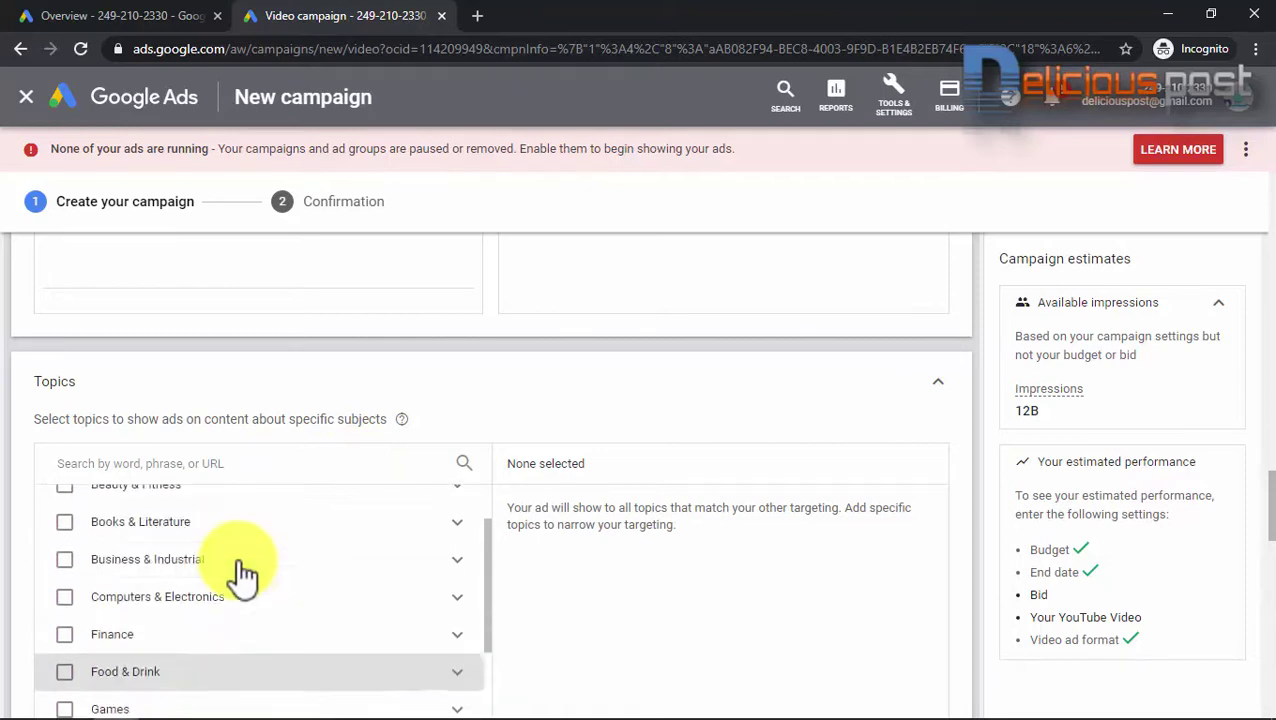
{"action": "scroll", "coordinate": [245, 560], "scroll_direction": "up", "scroll_amount": 1}
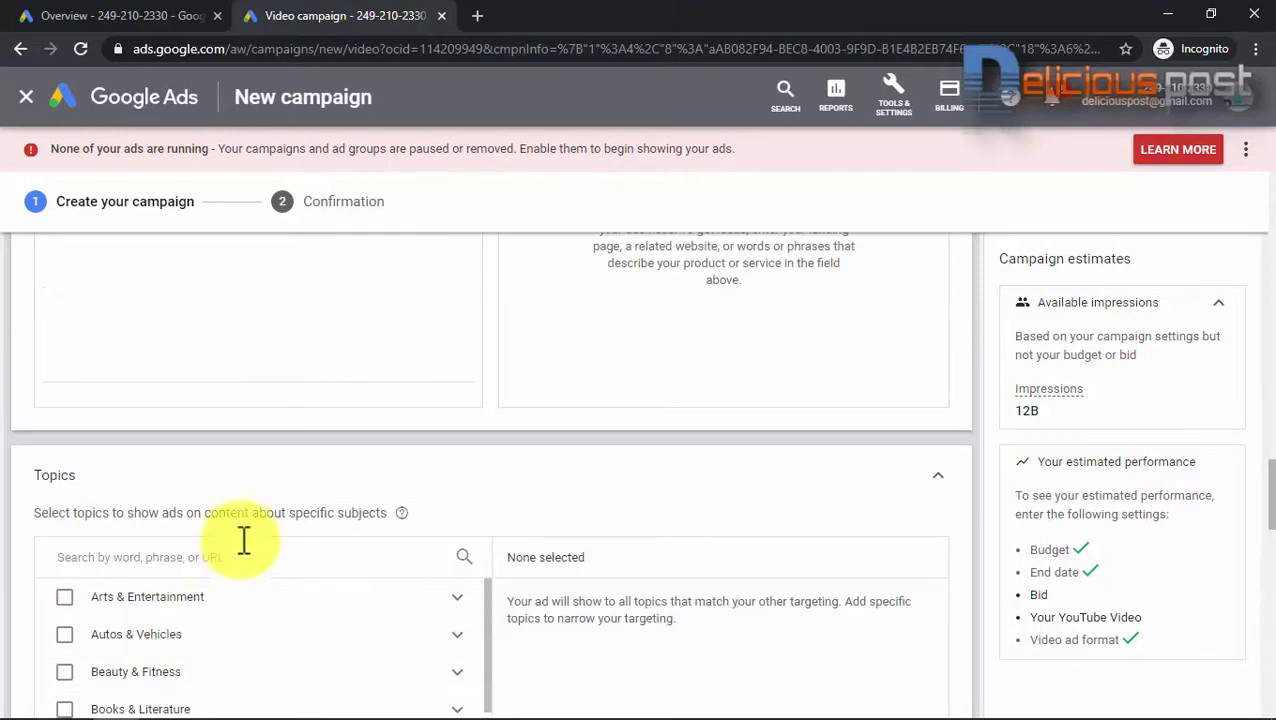
{"action": "scroll", "coordinate": [265, 485], "scroll_direction": "down", "scroll_amount": 2}
{"action": "scroll", "coordinate": [270, 470], "scroll_direction": "down", "scroll_amount": 1}
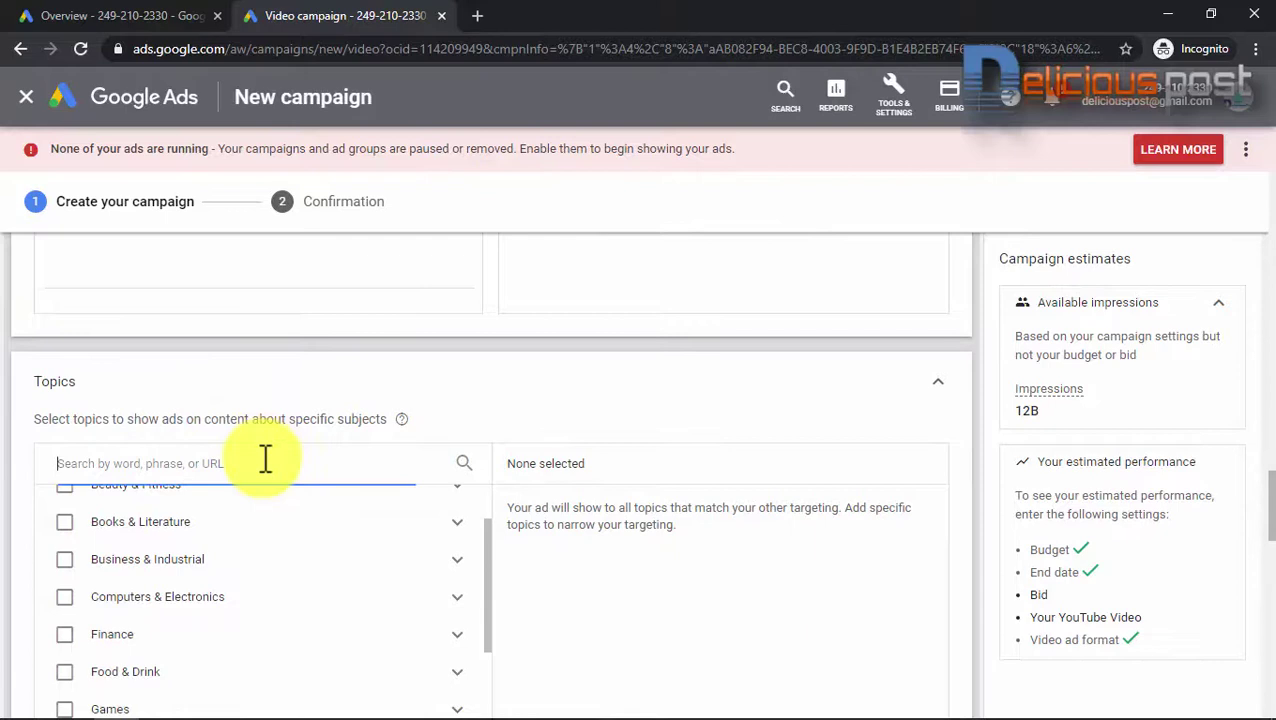
Search the topics for "educatio" and add Corporate Training under Human Resources to the targeted topics.
{"action": "type", "text": "du"}
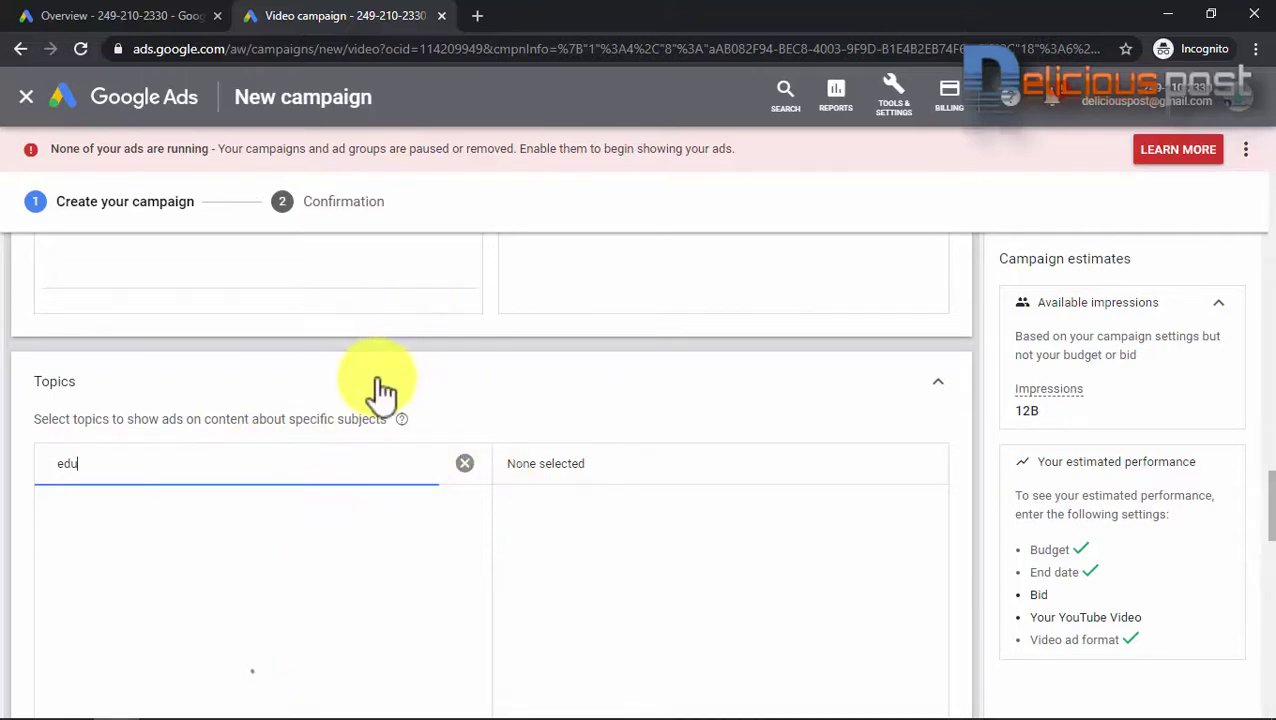
{"action": "scroll", "coordinate": [383, 390], "scroll_direction": "down", "scroll_amount": 1}
{"action": "type", "text": "catio"}
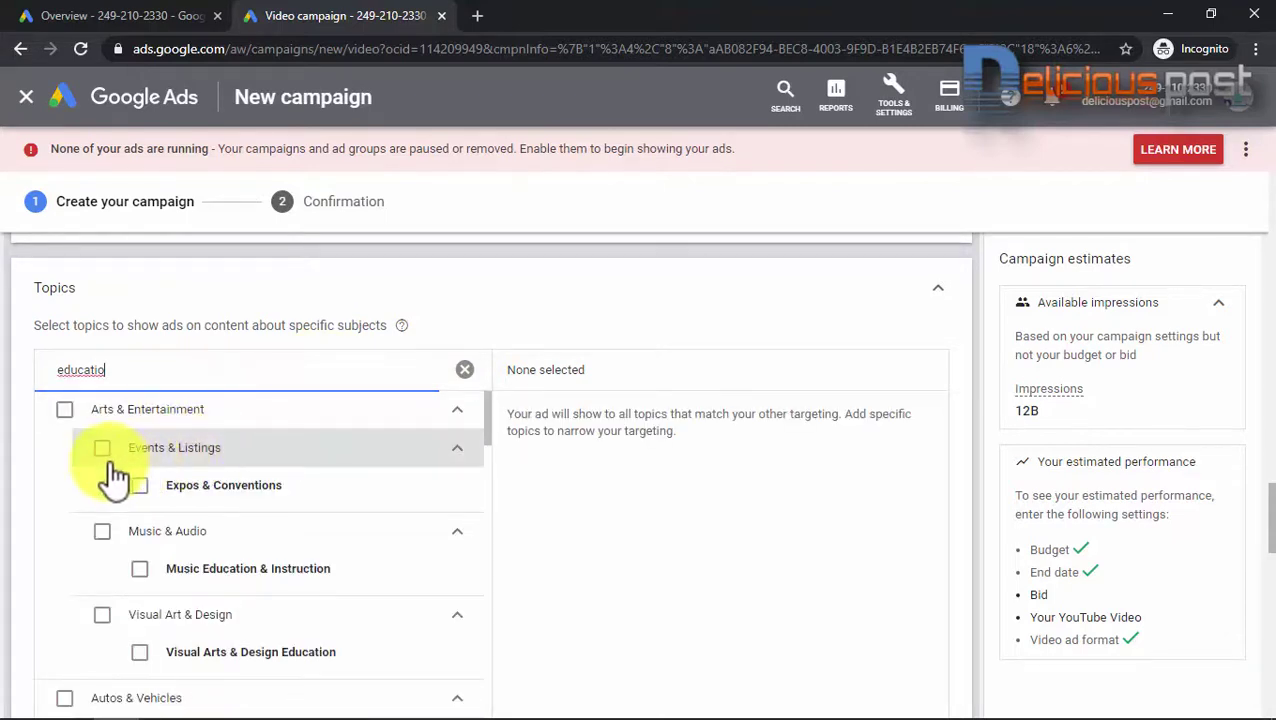
{"action": "scroll", "coordinate": [278, 575], "scroll_direction": "down", "scroll_amount": 4}
{"action": "scroll", "coordinate": [278, 585], "scroll_direction": "down", "scroll_amount": 3}
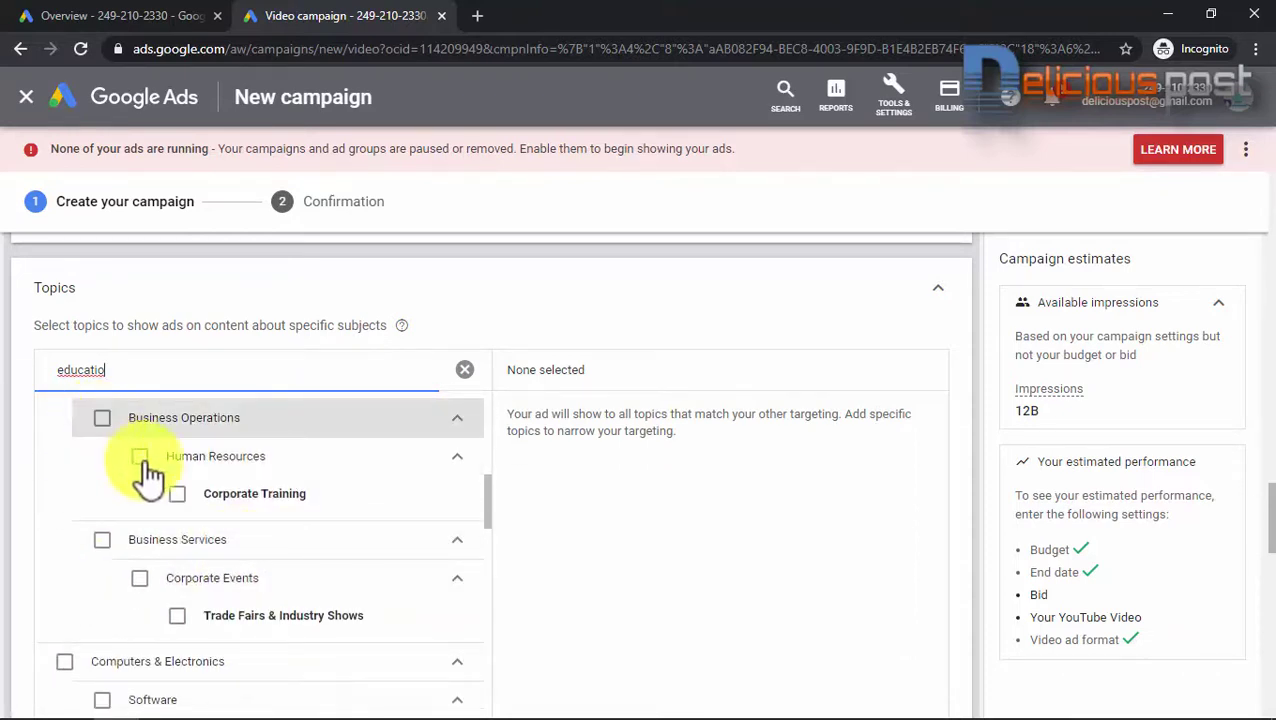
{"action": "left_click", "coordinate": [177, 494]}
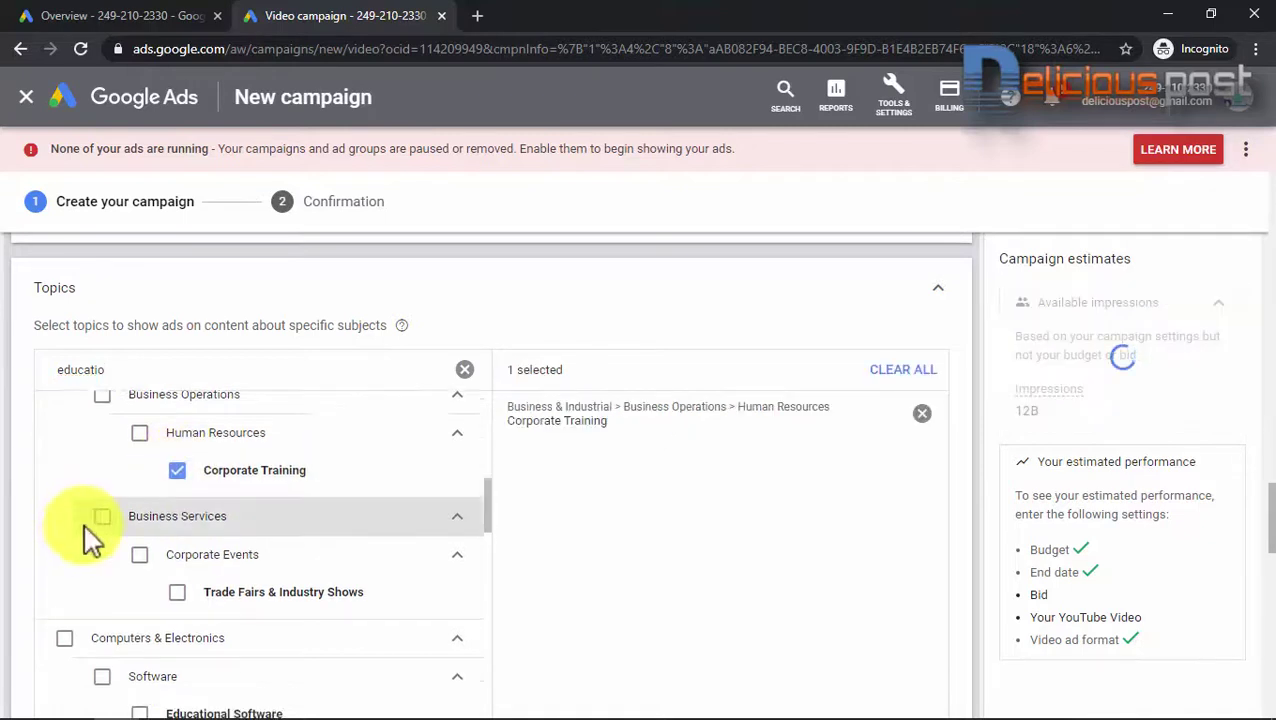
Add Educational Software and its parent topic Software under Computers & Electronics to the targeted topics.
{"action": "scroll", "coordinate": [276, 621], "scroll_direction": "down", "scroll_amount": 3}
{"action": "scroll", "coordinate": [148, 618], "scroll_direction": "up", "scroll_amount": 1}
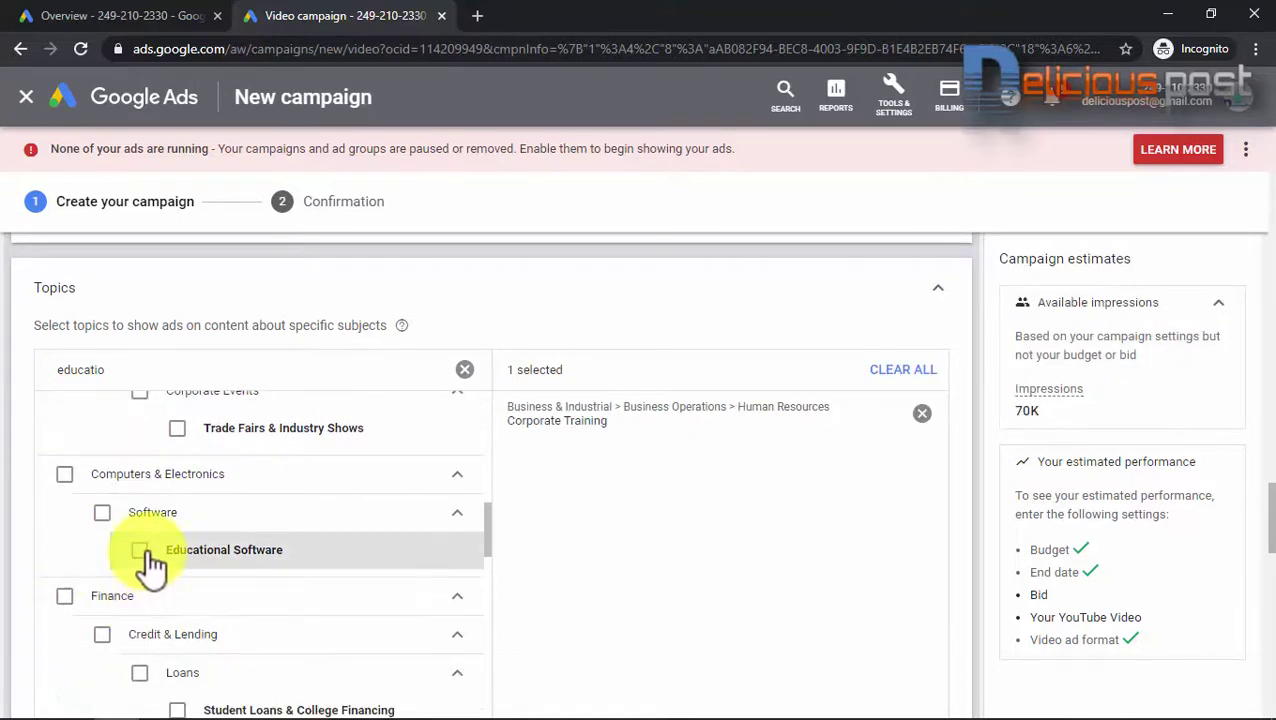
{"action": "left_click", "coordinate": [150, 550]}
{"action": "left_click", "coordinate": [102, 513]}
{"action": "scroll", "coordinate": [285, 569], "scroll_direction": "down", "scroll_amount": 2}
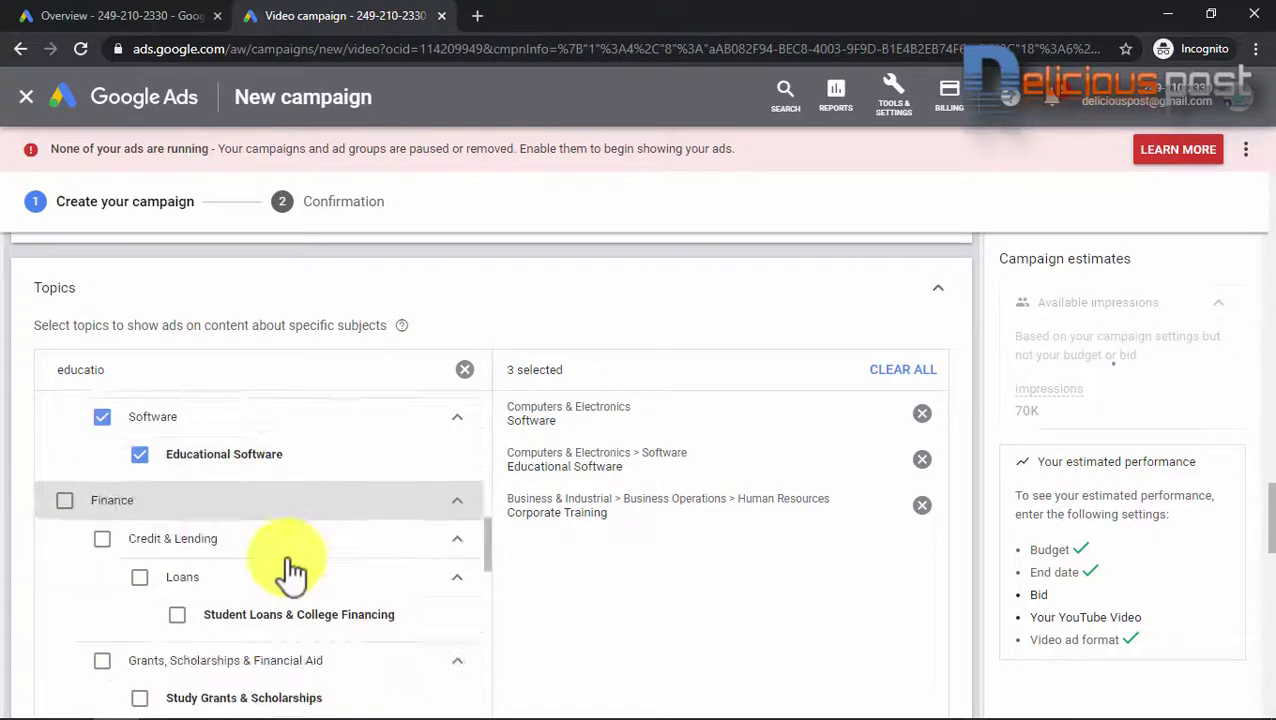
{"action": "scroll", "coordinate": [220, 578], "scroll_direction": "down", "scroll_amount": 2}
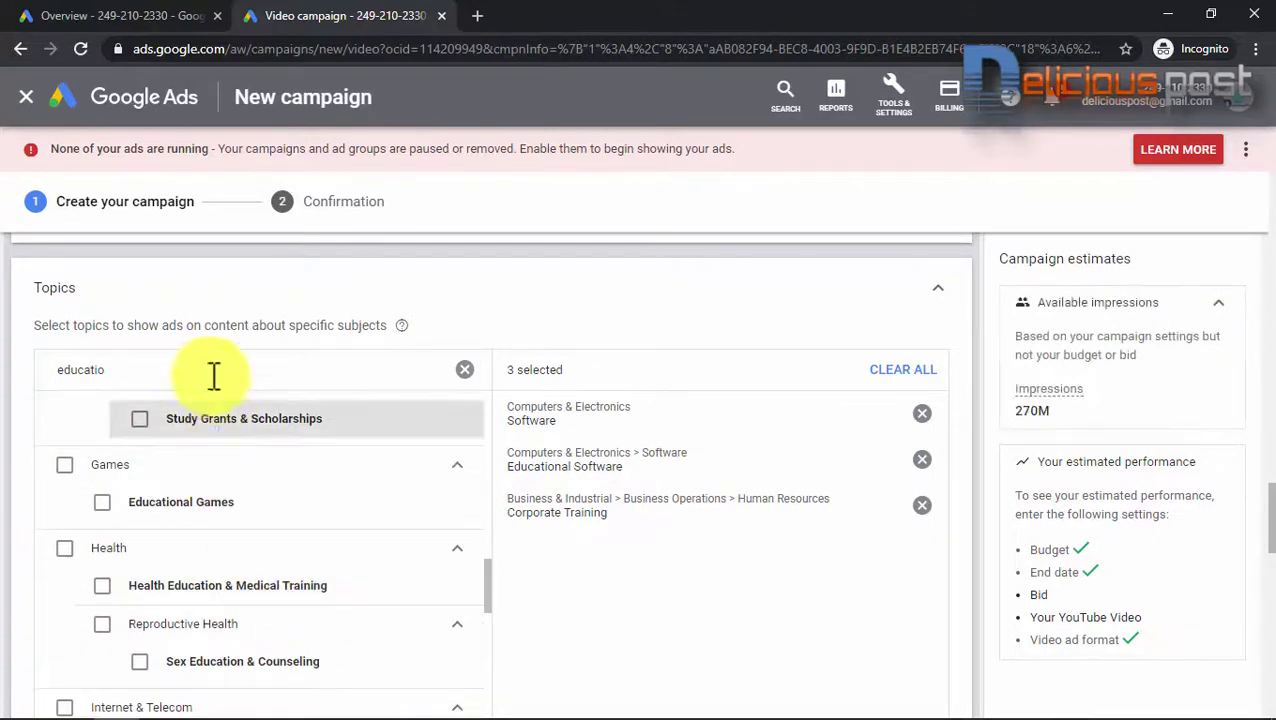
Replace the topic search with "enterprenure Ship" and correct its spelling to "entrepreneur Ship".
{"action": "left_click_drag", "start_coordinate": [143, 362], "coordinate": [8, 400]}
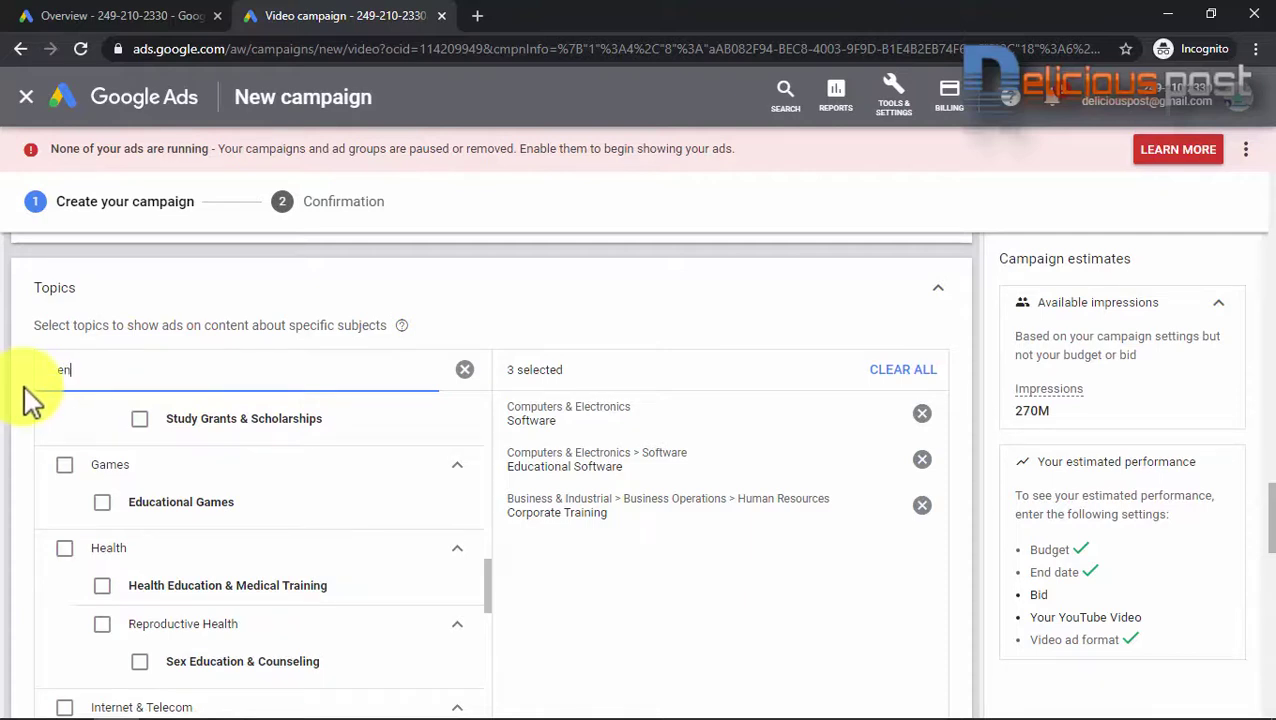
{"action": "type", "text": "enterpre"}
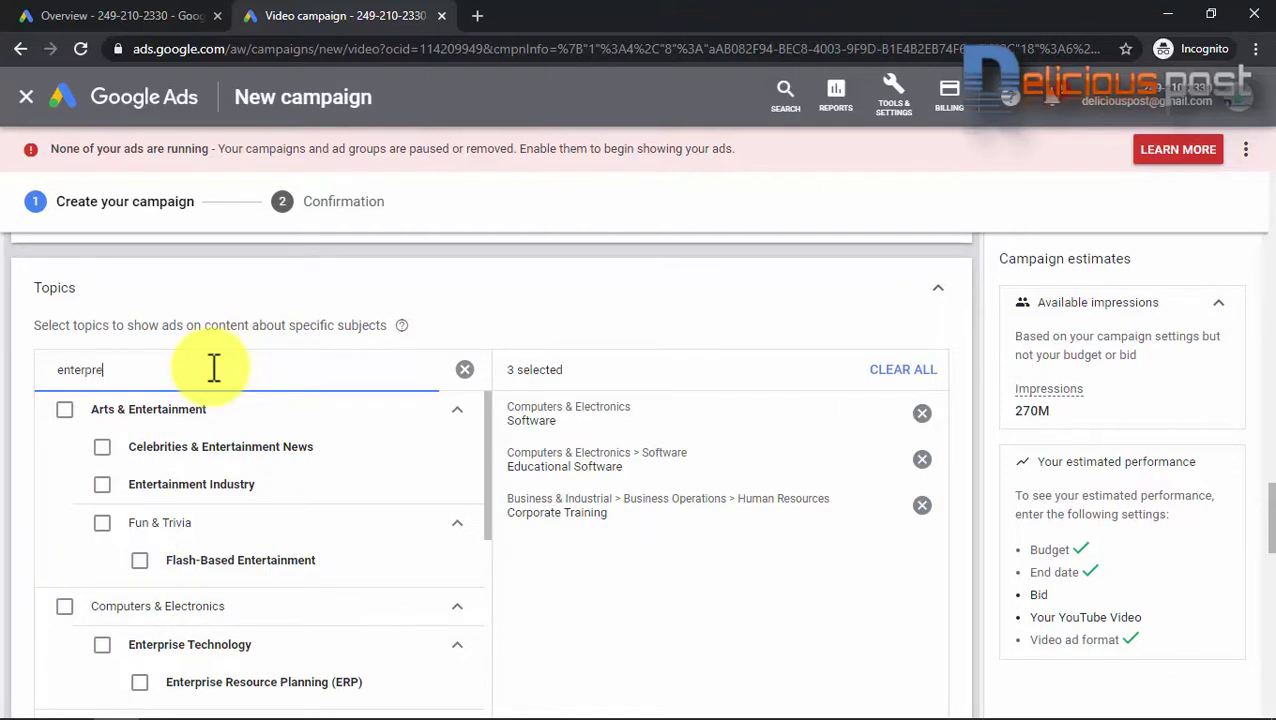
{"action": "type", "text": "nure Shi"}
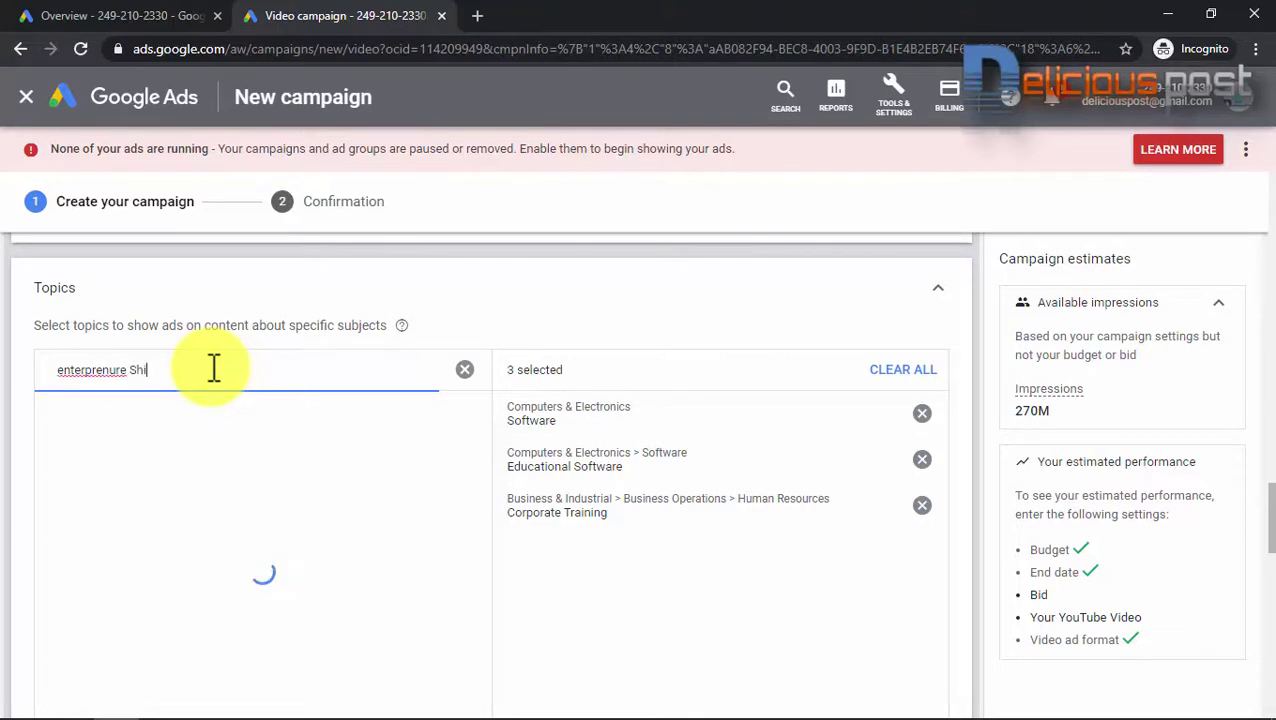
{"action": "type", "text": "p"}
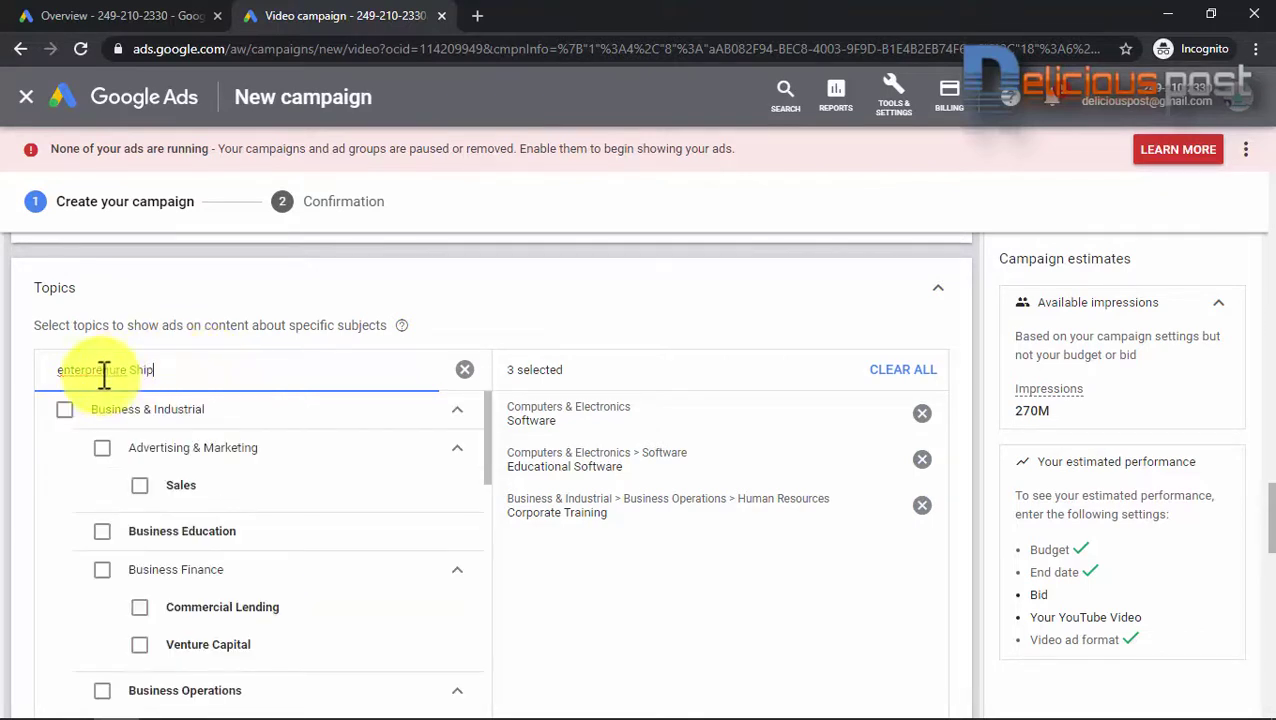
{"action": "right_click", "coordinate": [101, 371]}
{"action": "left_click", "coordinate": [128, 385]}
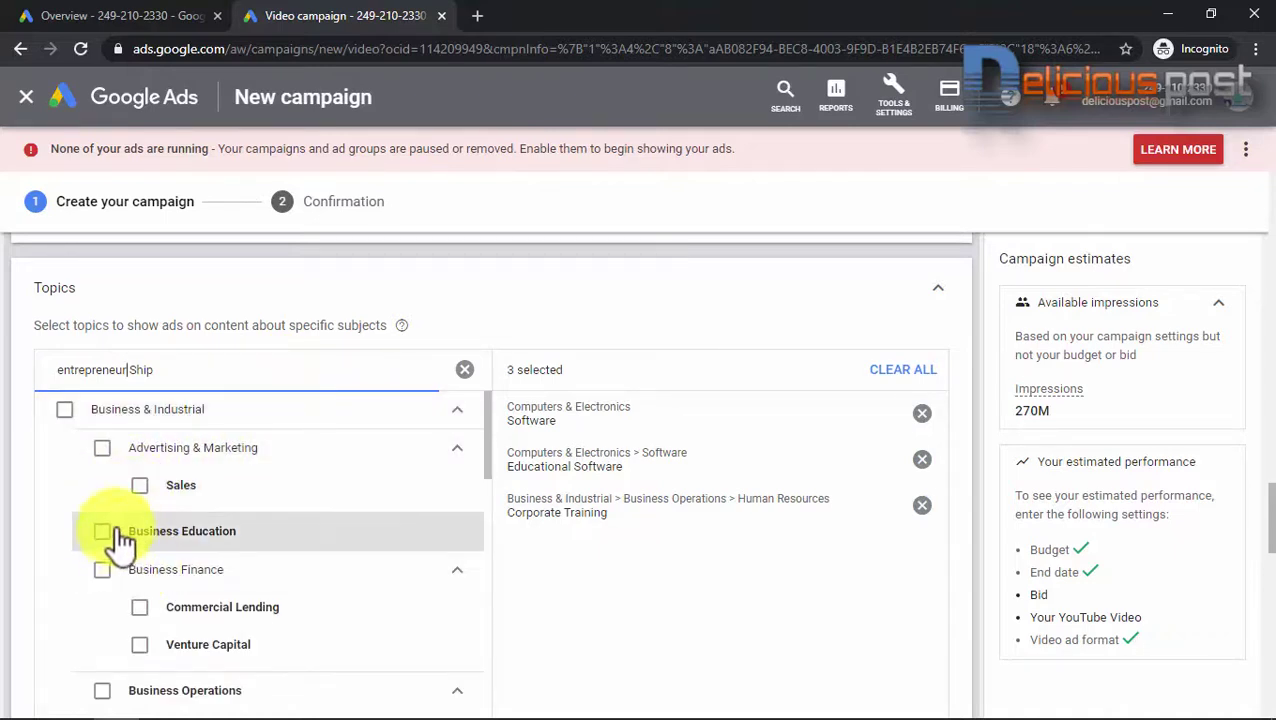
Add Business Education, Business Plans & Presentations and E-Commerce Services to the targeted topics.
{"action": "left_click", "coordinate": [102, 531]}
{"action": "scroll", "coordinate": [282, 535], "scroll_direction": "down", "scroll_amount": 2}
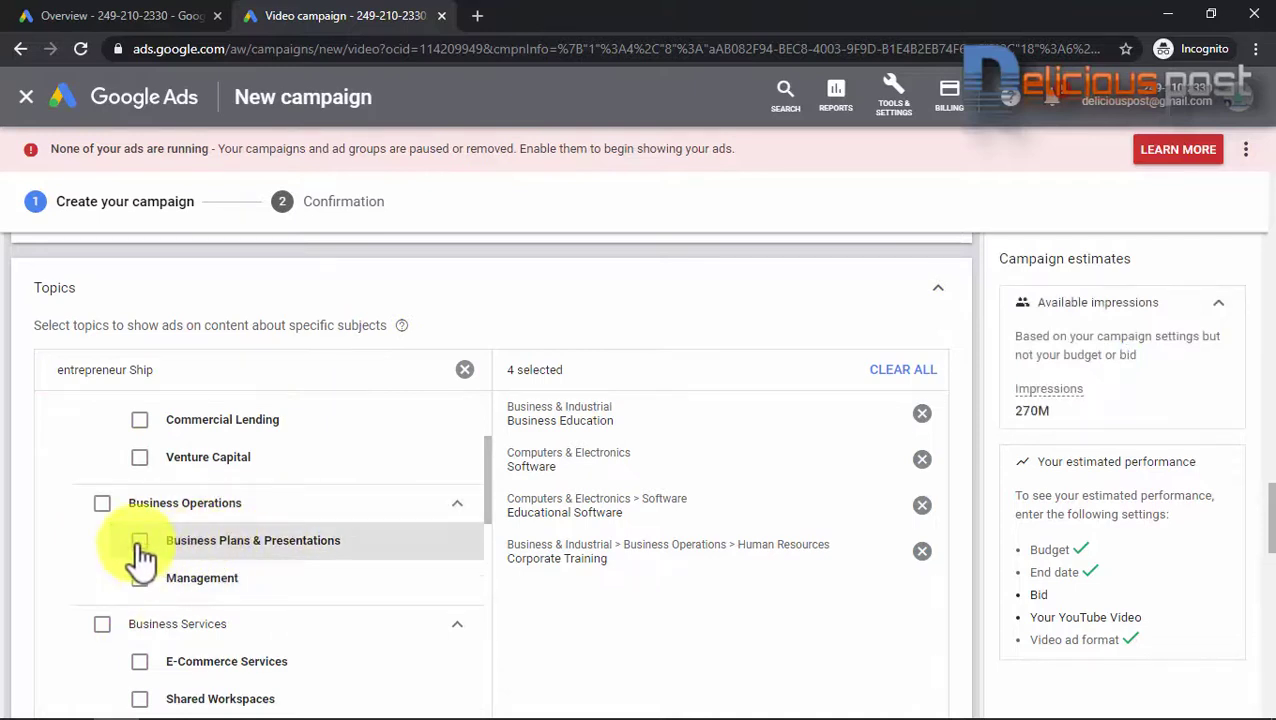
{"action": "left_click", "coordinate": [322, 541]}
{"action": "scroll", "coordinate": [280, 550], "scroll_direction": "down", "scroll_amount": 2}
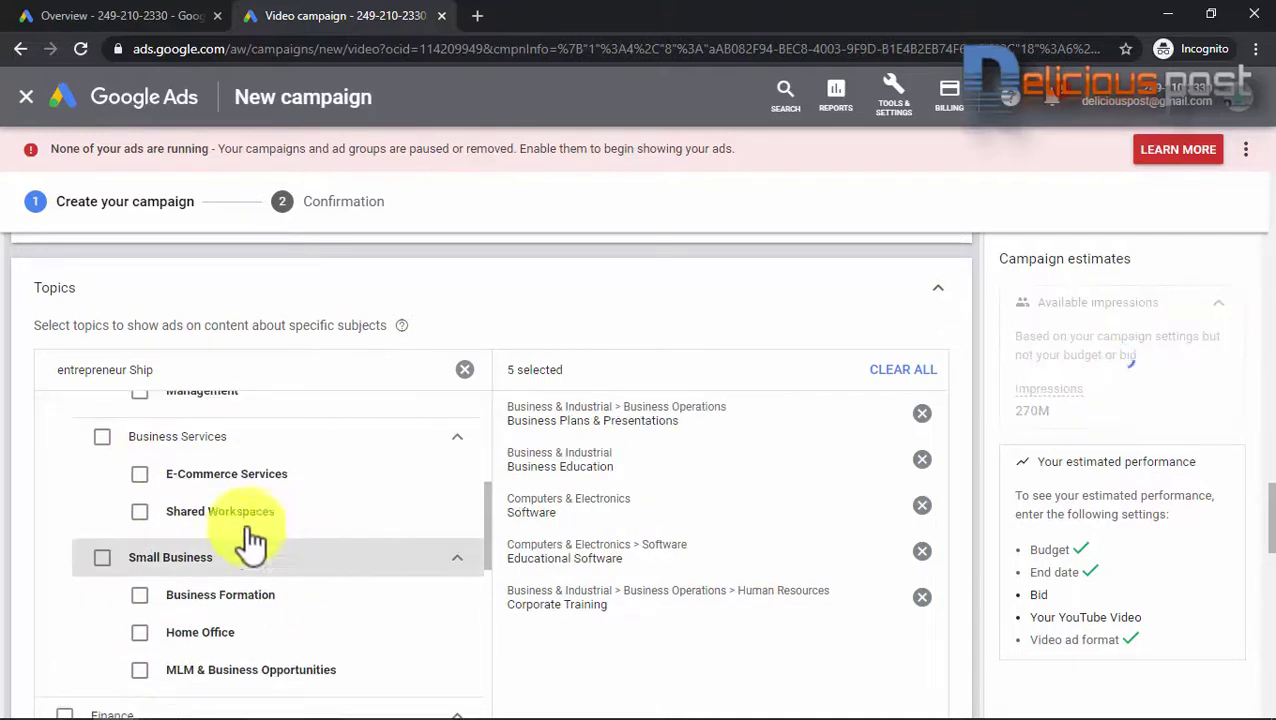
{"action": "left_click", "coordinate": [142, 476]}
Add Affiliate Programs under Web Services to the targeted topics and look through the remaining suggestions.
{"action": "scroll", "coordinate": [285, 515], "scroll_direction": "down", "scroll_amount": 1}
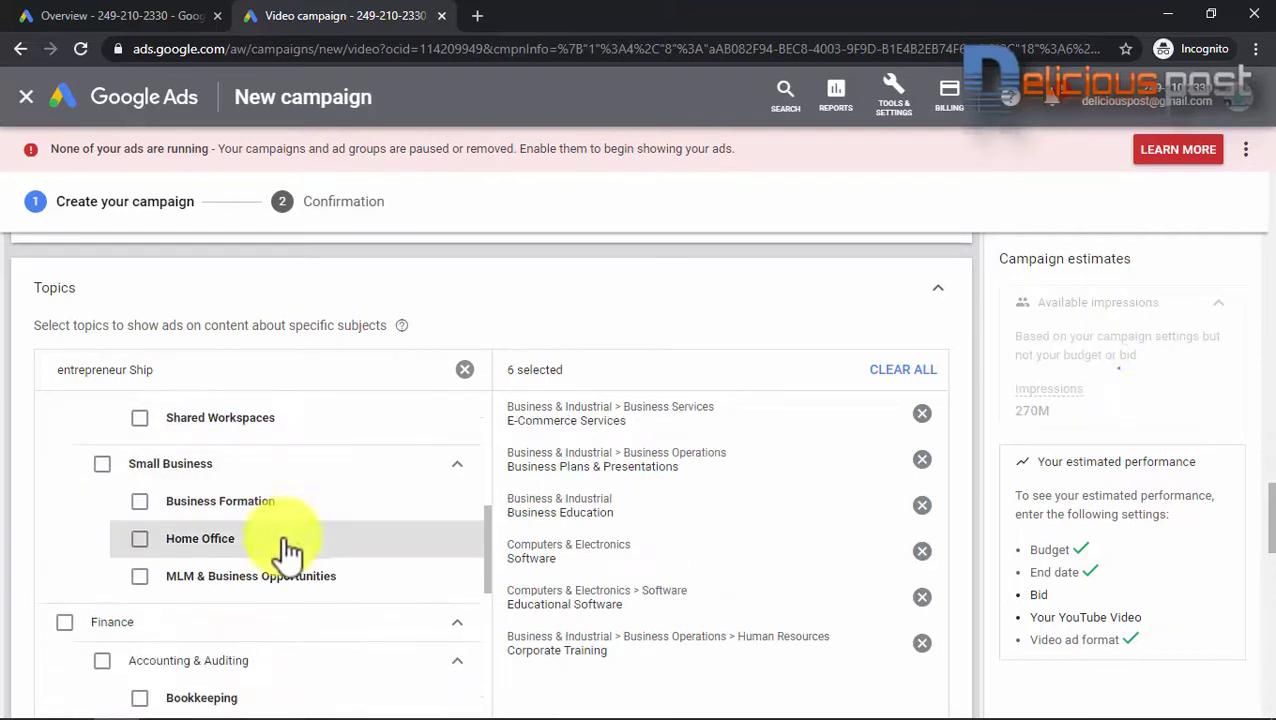
{"action": "scroll", "coordinate": [290, 560], "scroll_direction": "down", "scroll_amount": 2}
{"action": "scroll", "coordinate": [332, 602], "scroll_direction": "down", "scroll_amount": 1}
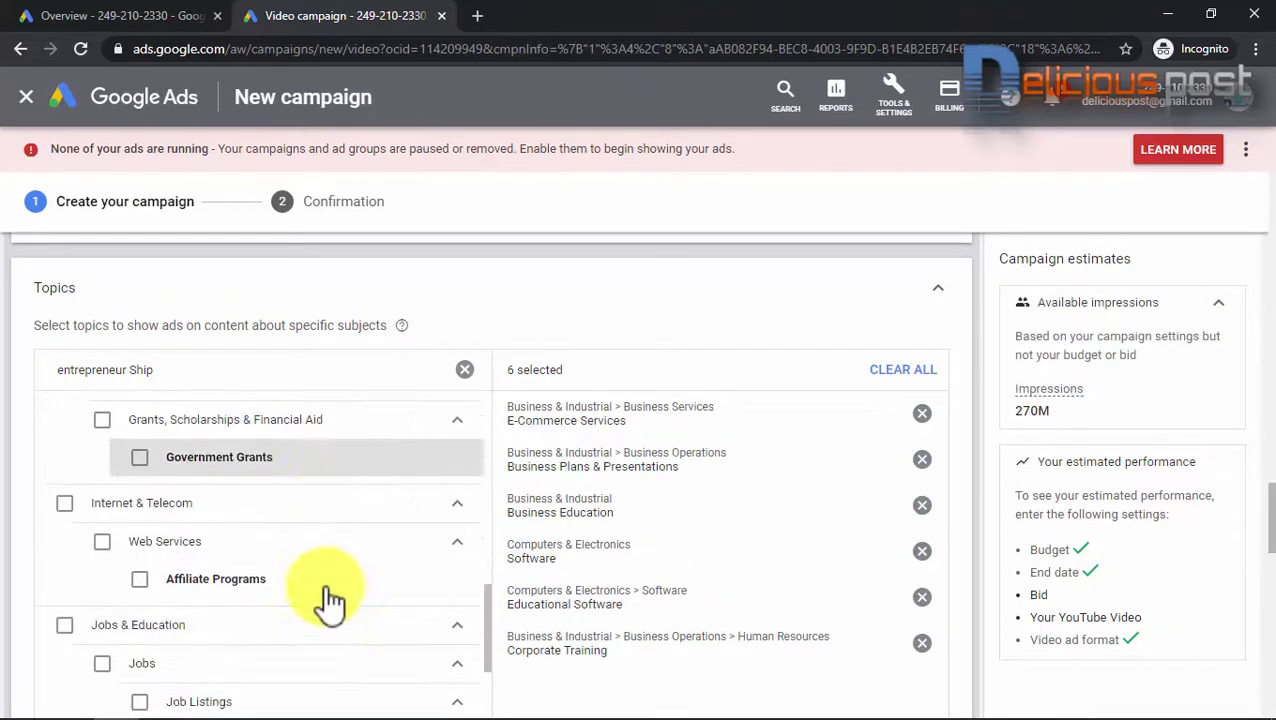
{"action": "scroll", "coordinate": [329, 590], "scroll_direction": "down", "scroll_amount": 1}
{"action": "left_click", "coordinate": [139, 528]}
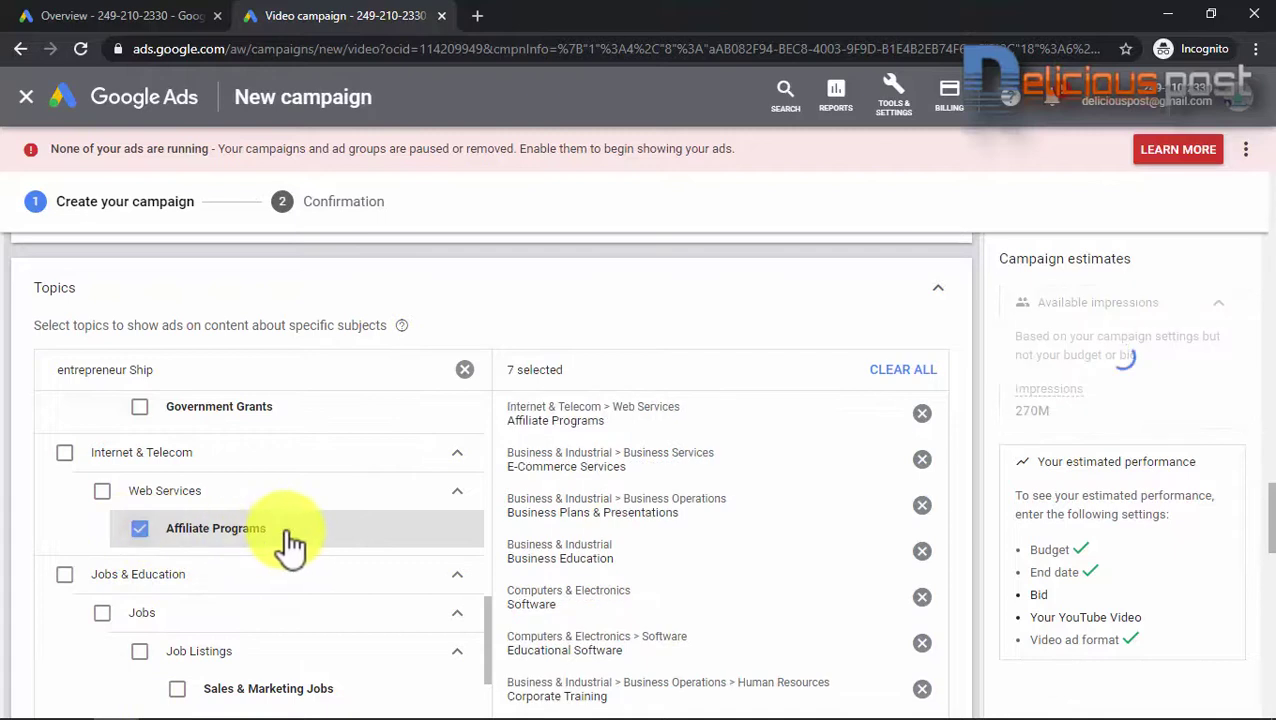
{"action": "scroll", "coordinate": [295, 555], "scroll_direction": "down", "scroll_amount": 2}
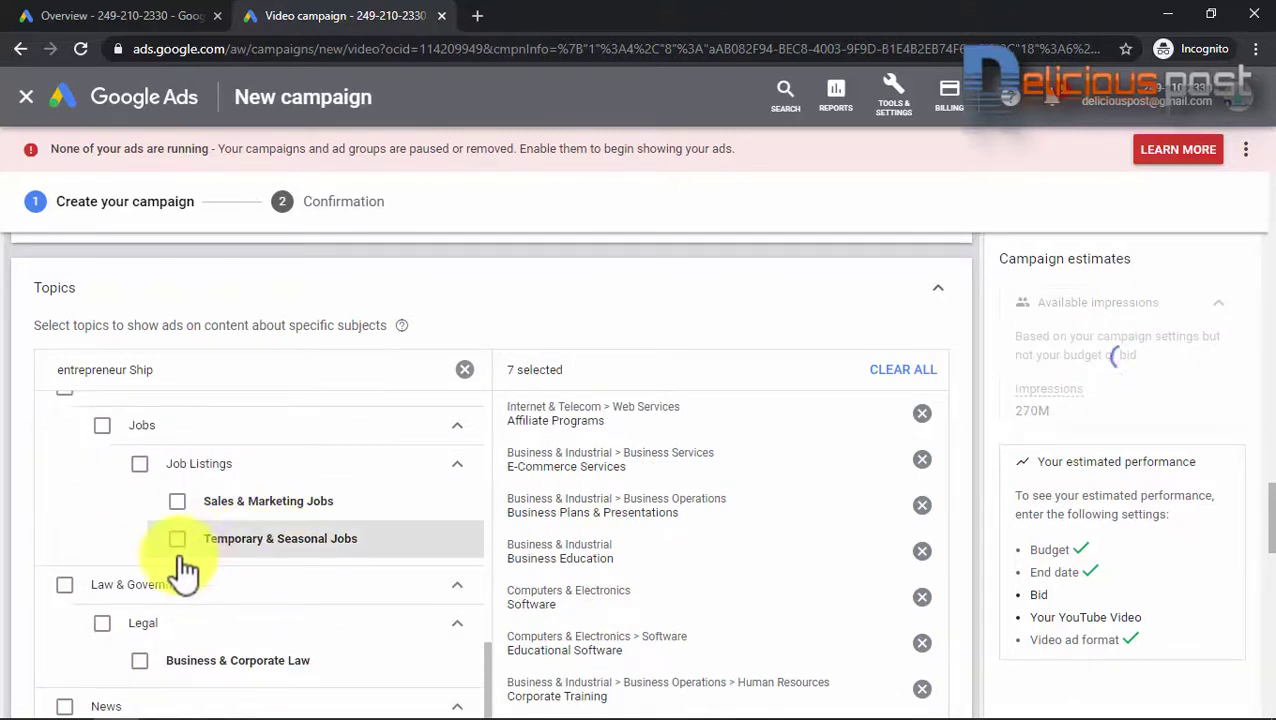
{"action": "scroll", "coordinate": [185, 570], "scroll_direction": "down", "scroll_amount": 1}
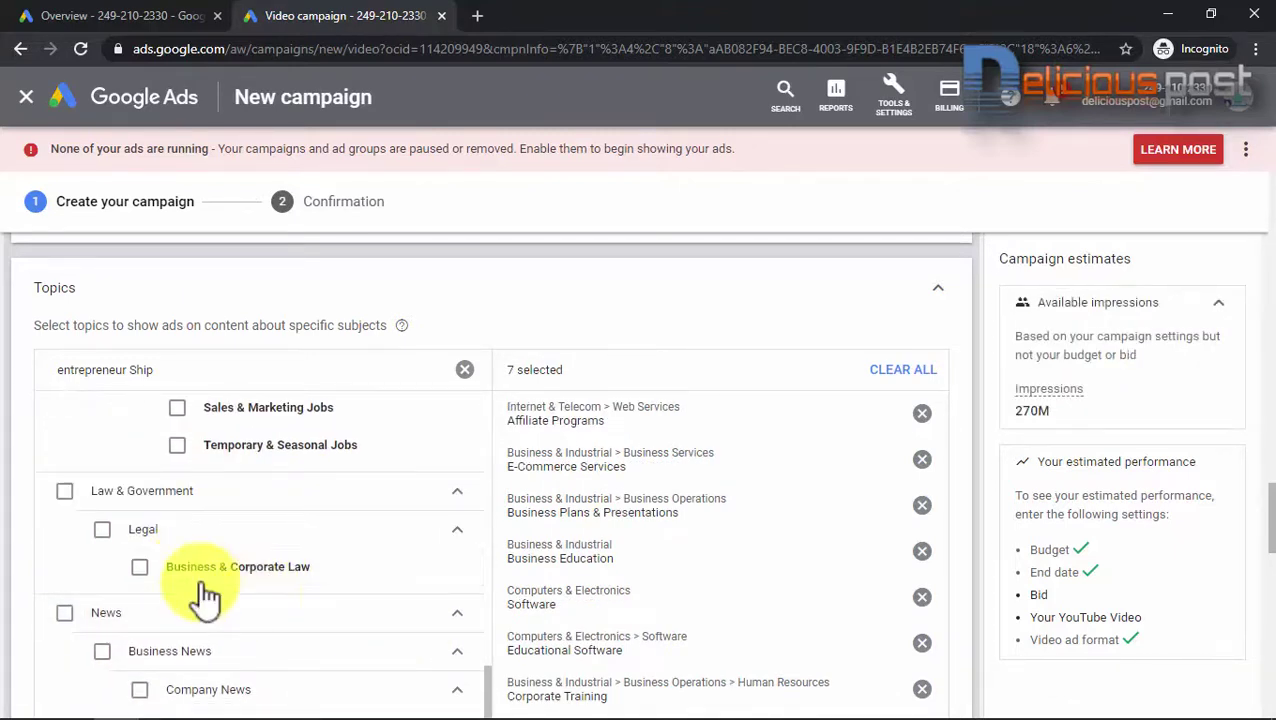
Open the ad group's Target CPM bid for editing and expand the top content bid adjustment.
{"action": "scroll", "coordinate": [220, 603], "scroll_direction": "down", "scroll_amount": 4}
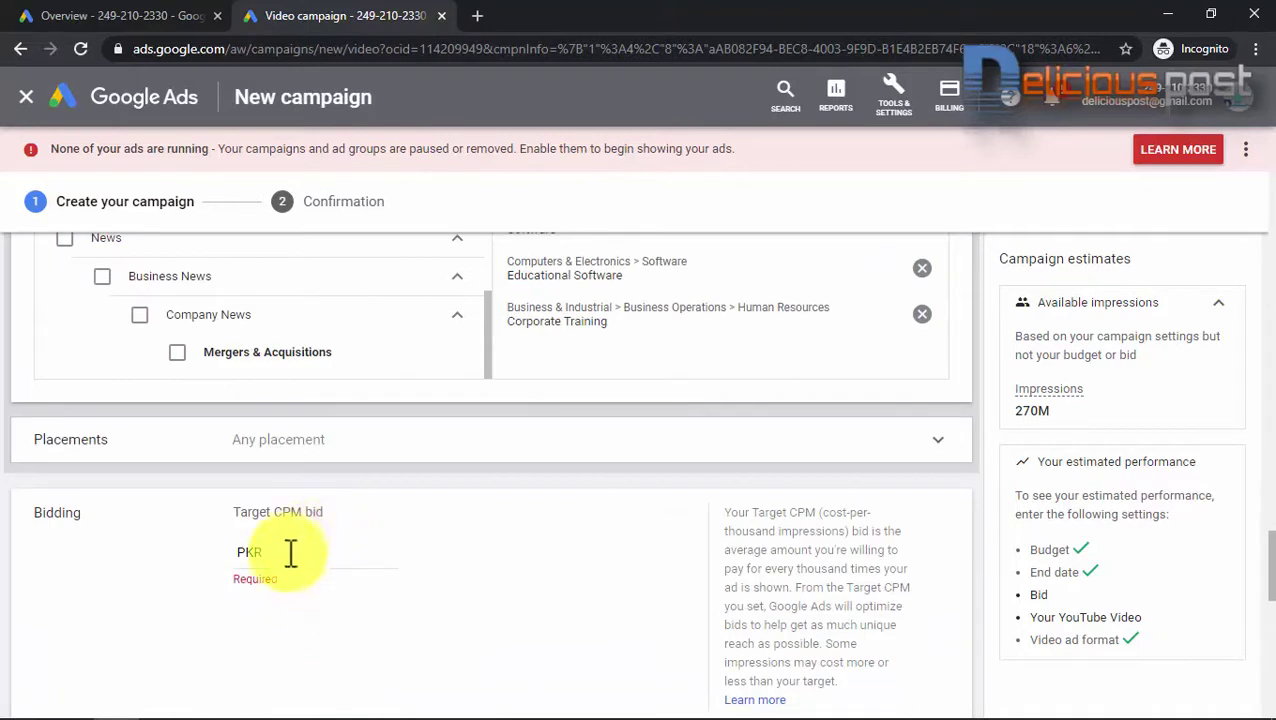
{"action": "left_click", "coordinate": [297, 556]}
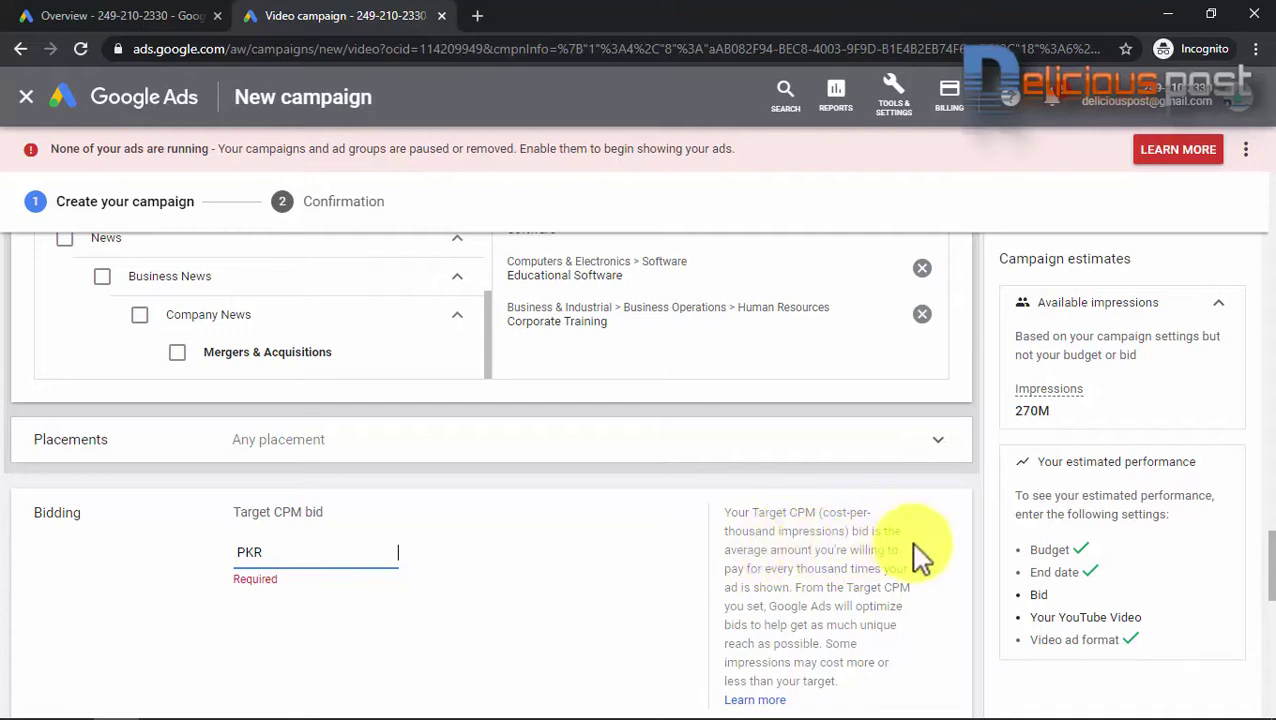
{"action": "scroll", "coordinate": [915, 560], "scroll_direction": "down", "scroll_amount": 3}
{"action": "left_click", "coordinate": [388, 458]}
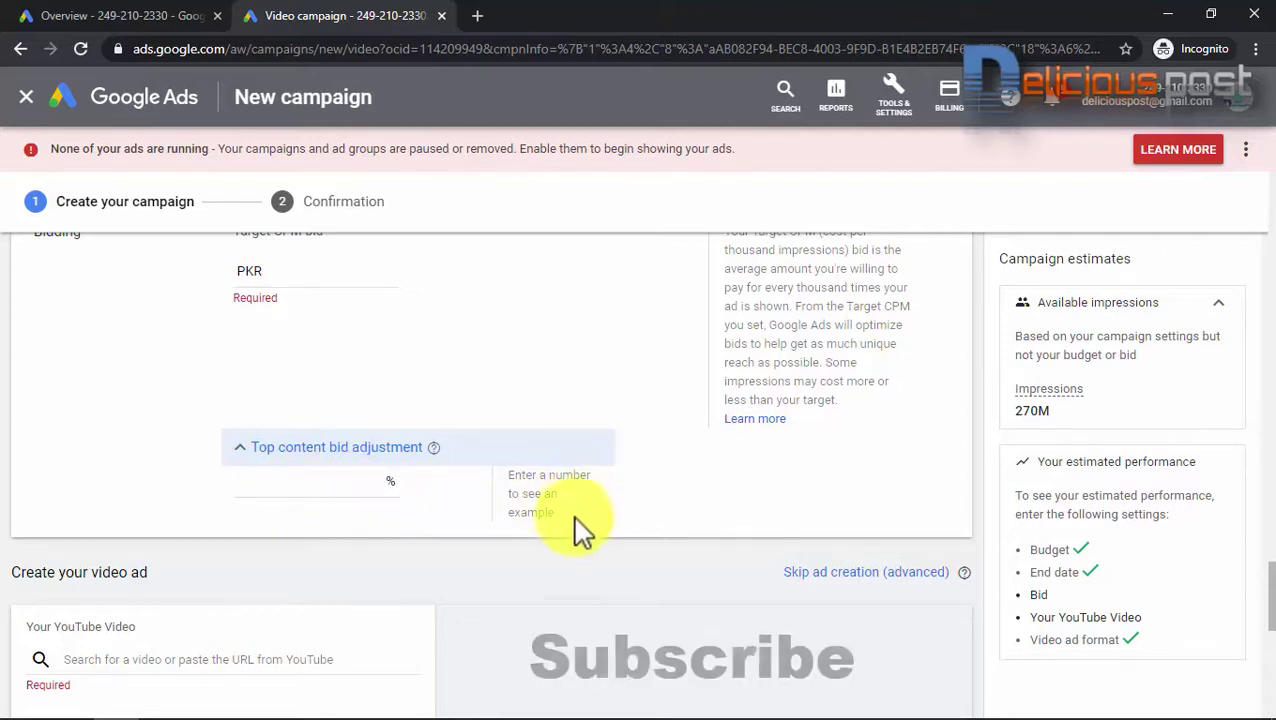
Look up the Deliciouspost video by its copied YouTube URL and select it as the video for the ad.
{"action": "scroll", "coordinate": [450, 510], "scroll_direction": "down", "scroll_amount": 3}
{"action": "left_click", "coordinate": [110, 378]}
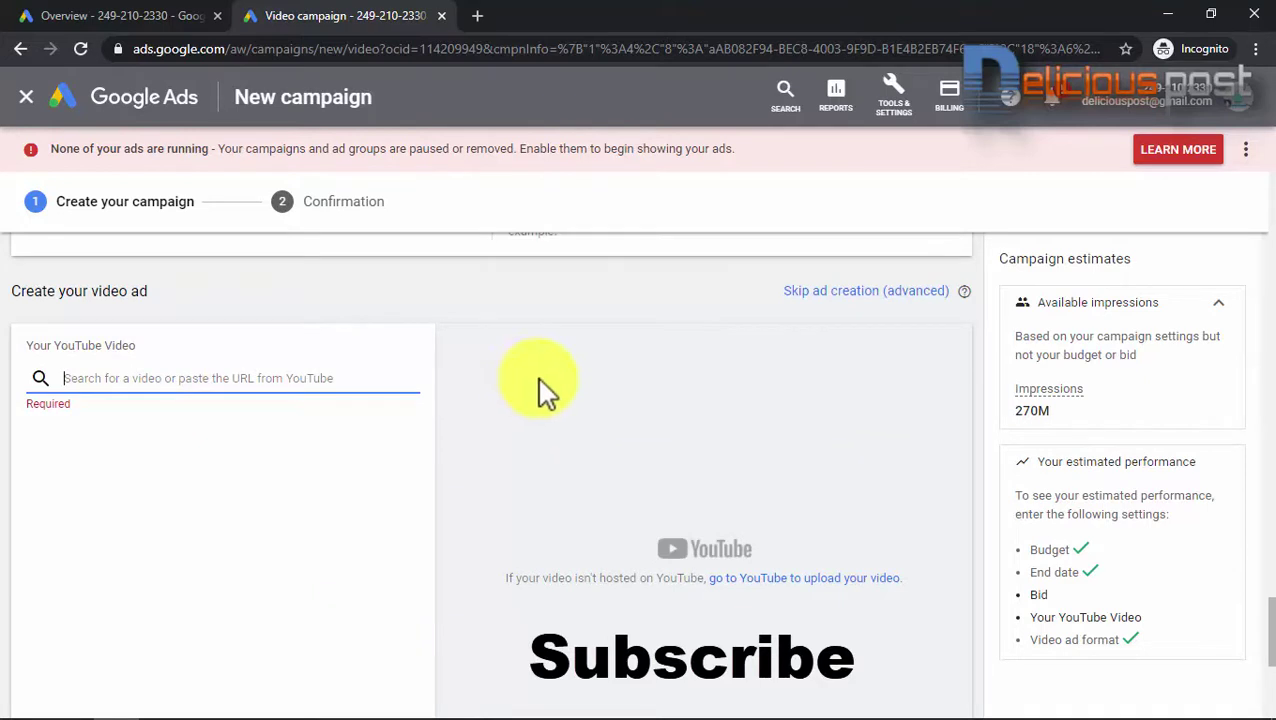
{"action": "key", "text": "ctrl+v"}
{"action": "left_click", "coordinate": [365, 400]}
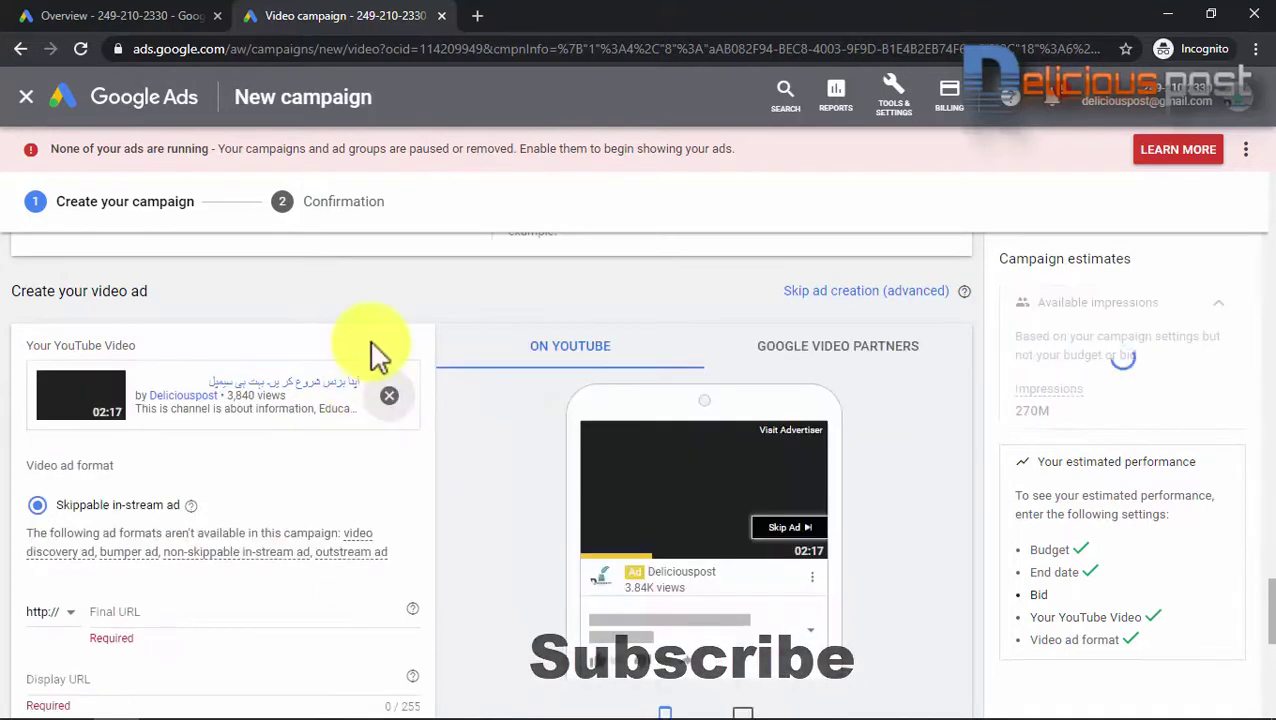
Review the video ad's settings and compare its YouTube preview on desktop and mobile.
{"action": "scroll", "coordinate": [645, 480], "scroll_direction": "down", "scroll_amount": 4}
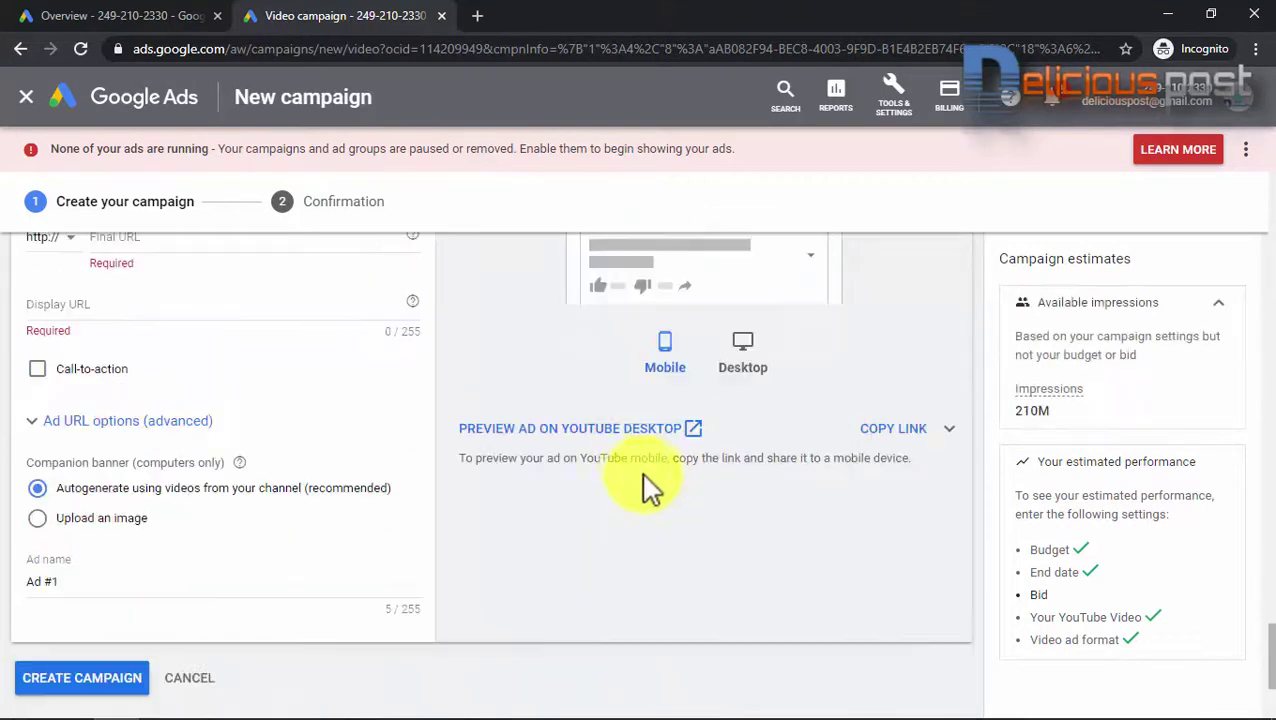
{"action": "scroll", "coordinate": [706, 470], "scroll_direction": "up", "scroll_amount": 1}
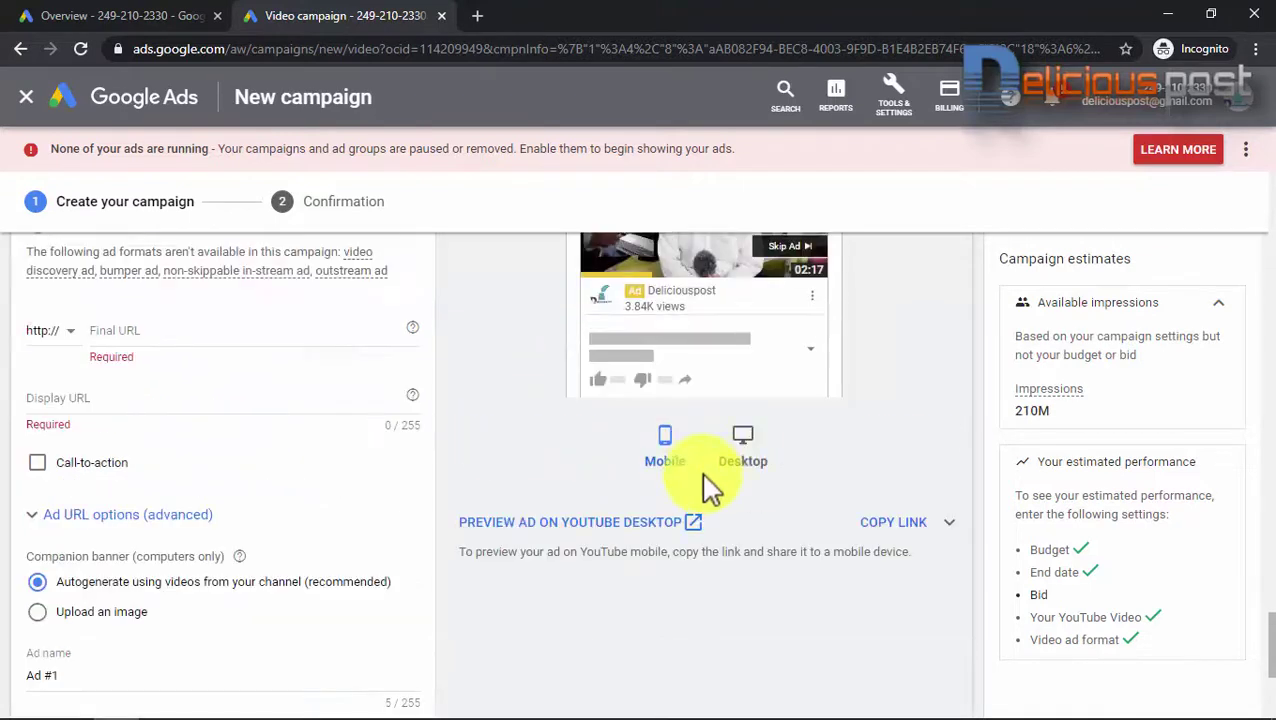
{"action": "scroll", "coordinate": [748, 513], "scroll_direction": "up", "scroll_amount": 2}
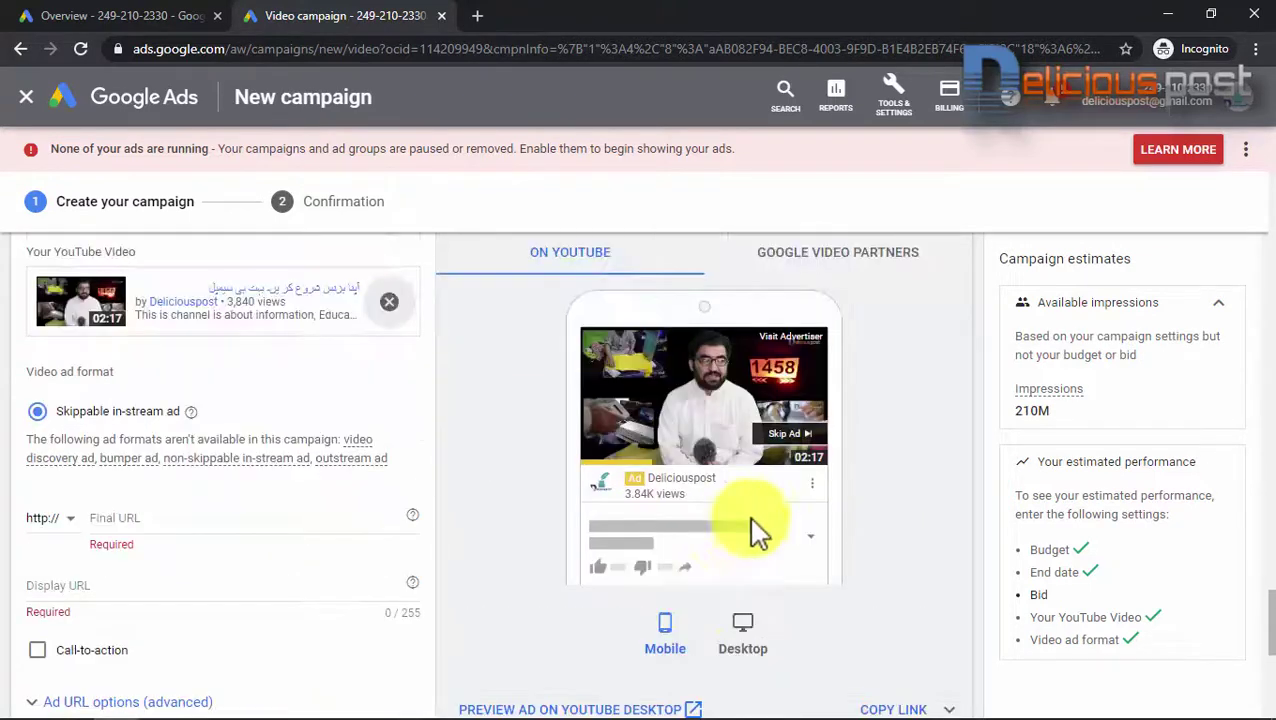
{"action": "left_click", "coordinate": [742, 632]}
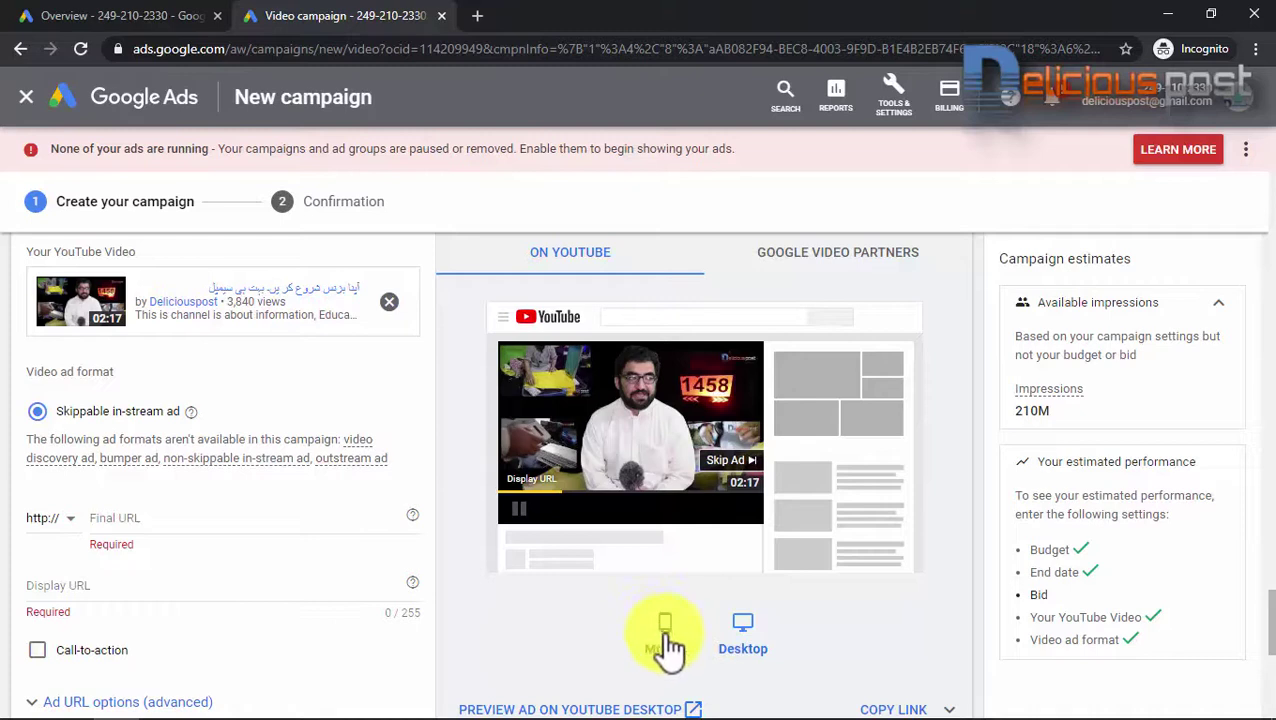
{"action": "left_click", "coordinate": [665, 640]}
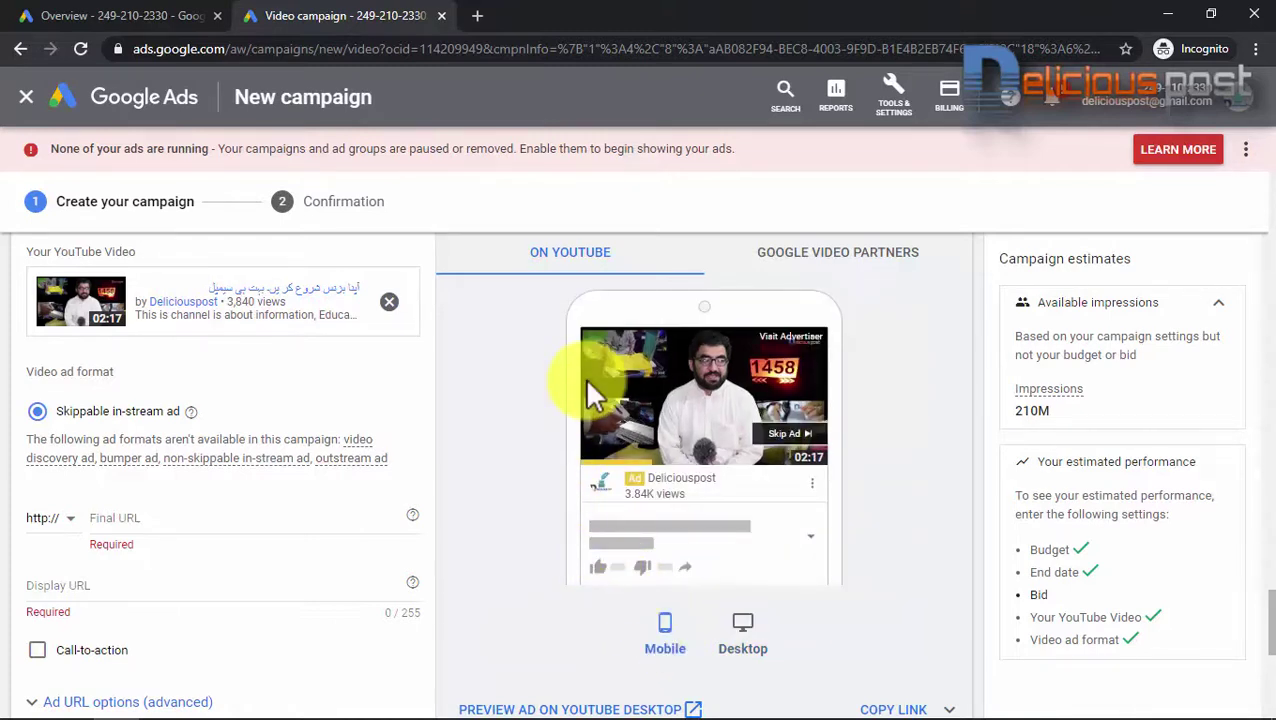
{"action": "left_click", "coordinate": [276, 528]}
{"action": "type", "text": "www.youtube.com/watch?v=uMbqo_tiJ00"}
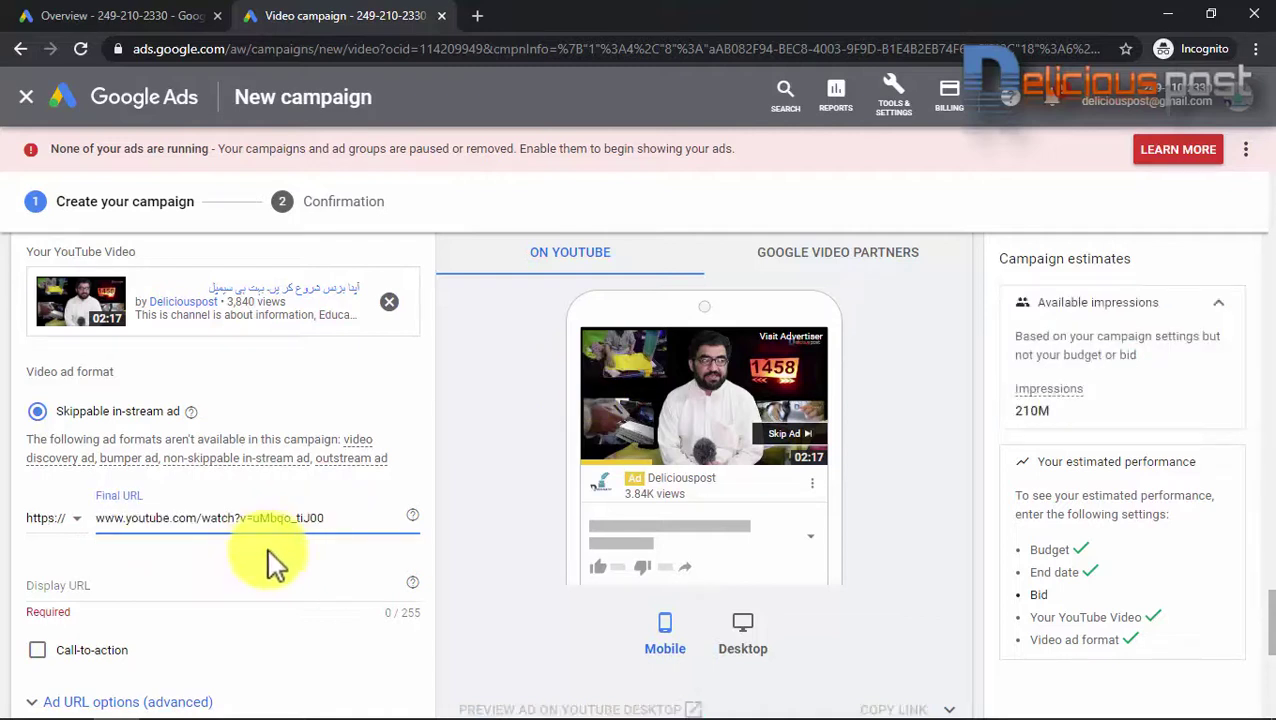
{"action": "scroll", "coordinate": [268, 560], "scroll_direction": "down", "scroll_amount": 2}
{"action": "scroll", "coordinate": [110, 478], "scroll_direction": "down", "scroll_amount": 2}
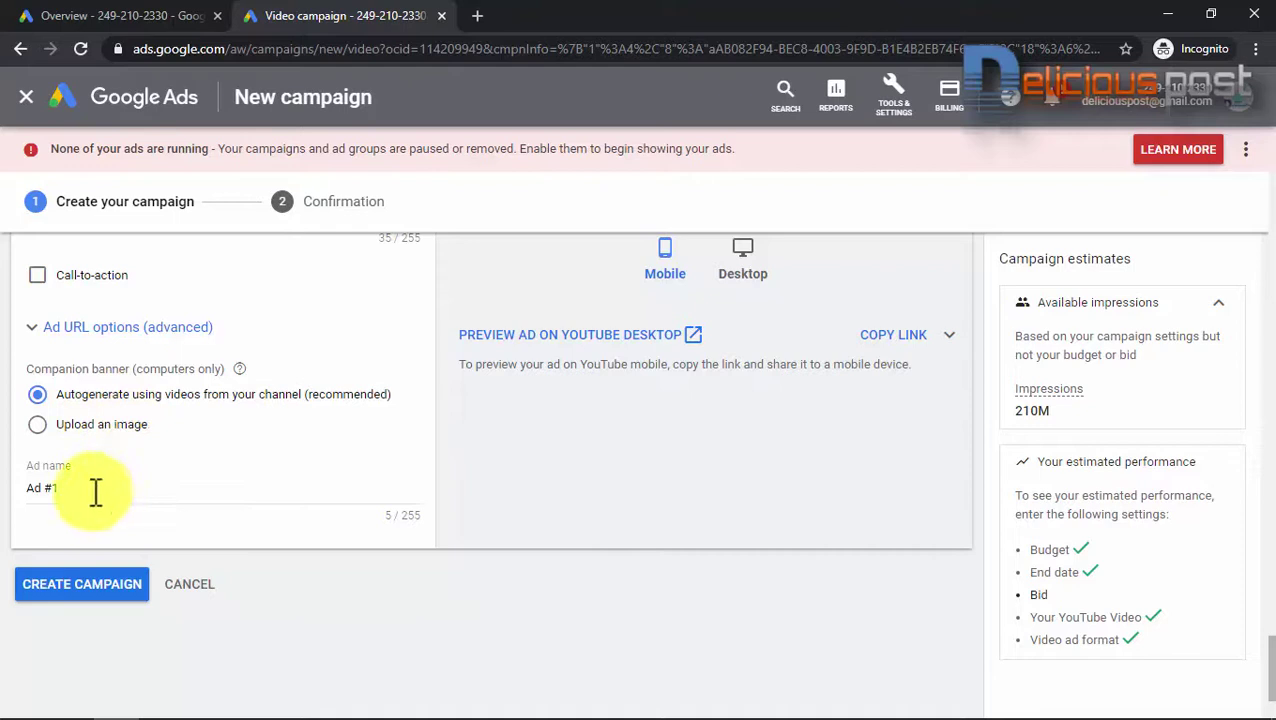
{"action": "left_click_drag", "start_coordinate": [66, 488], "coordinate": [34, 512]}
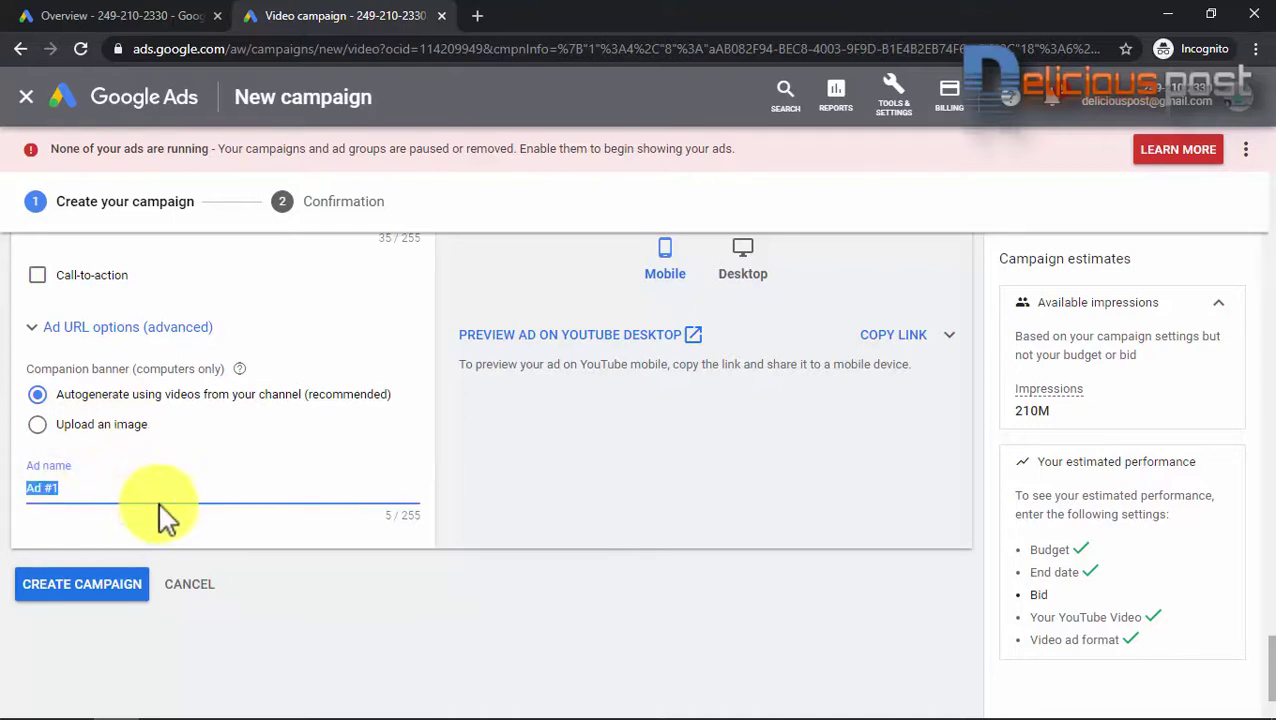
{"action": "type", "text": "Channel Promotion"}
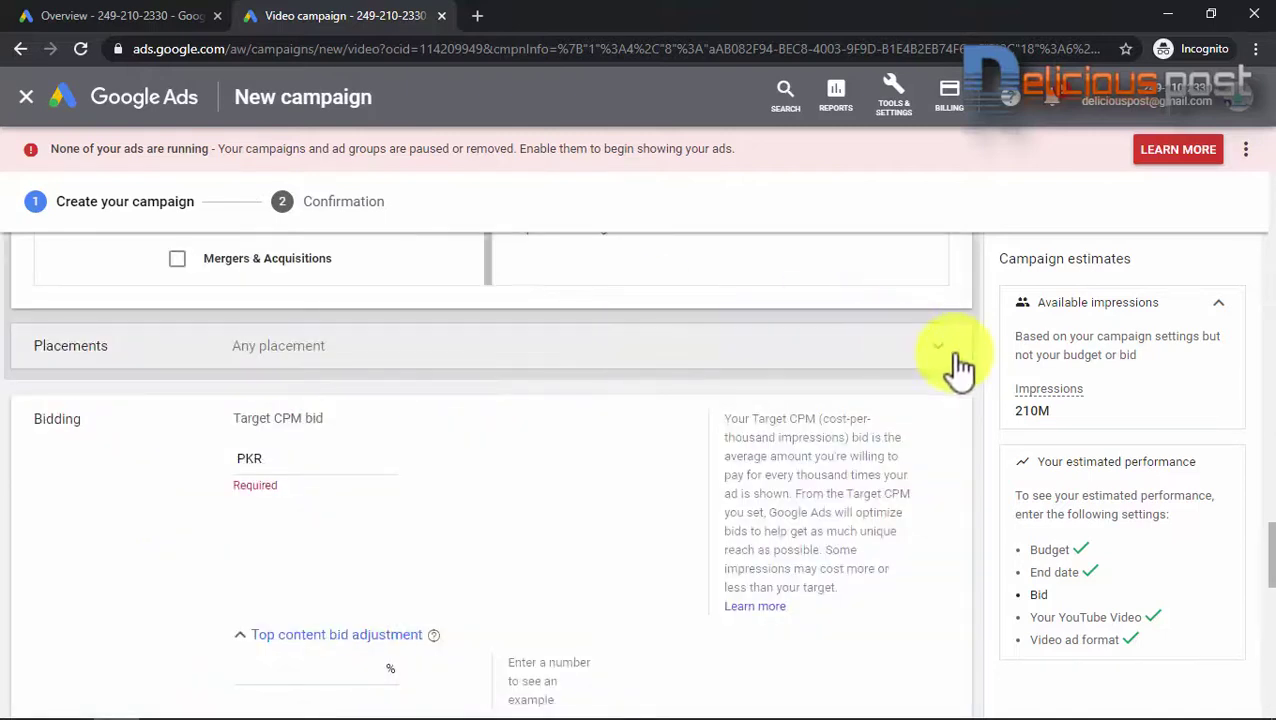
Expand the ad group's placement targeting and look at the YouTube videos placement options.
{"action": "left_click", "coordinate": [945, 360]}
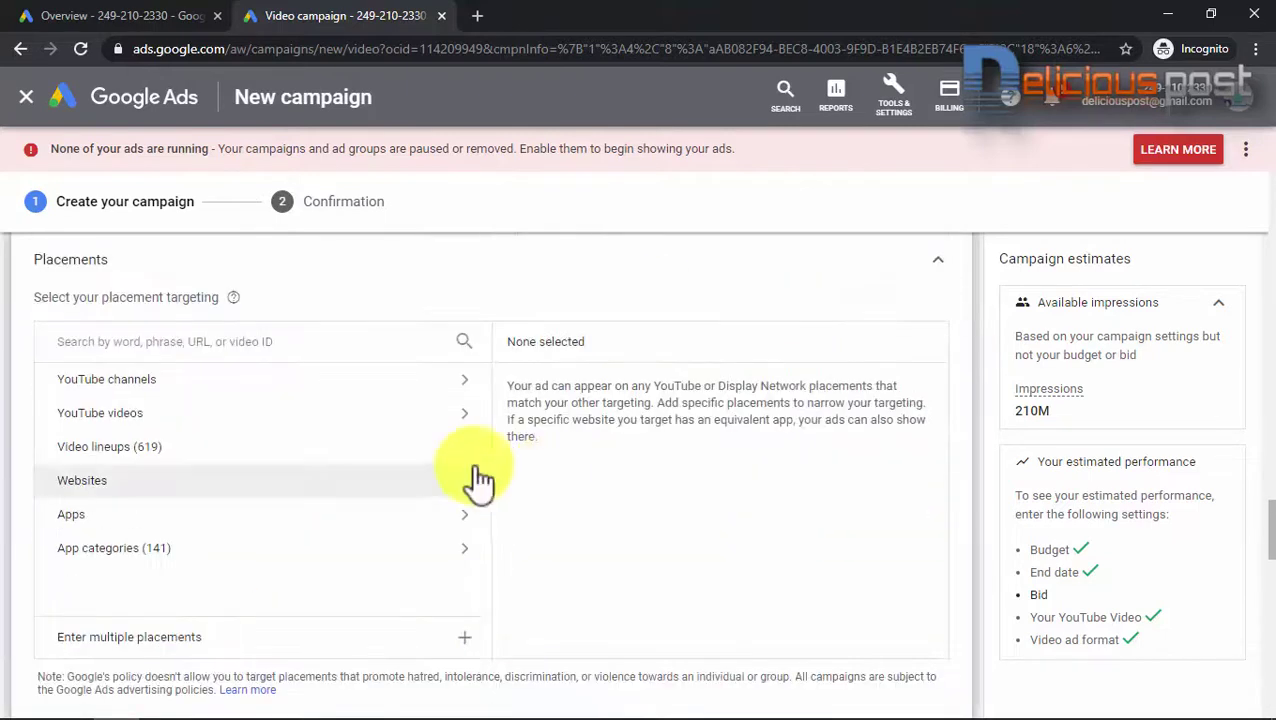
{"action": "left_click", "coordinate": [175, 420]}
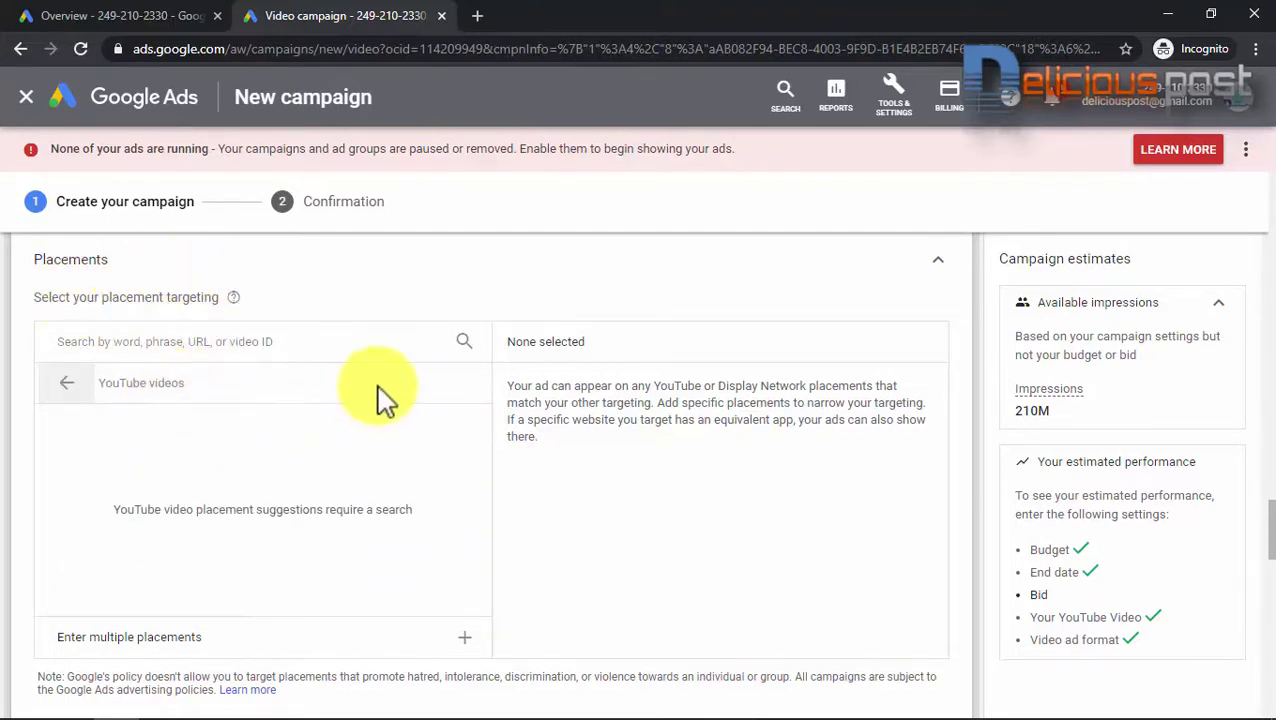
Set the ad group's Target CPM bid to PKR 50.
{"action": "scroll", "coordinate": [497, 415], "scroll_direction": "down", "scroll_amount": 5}
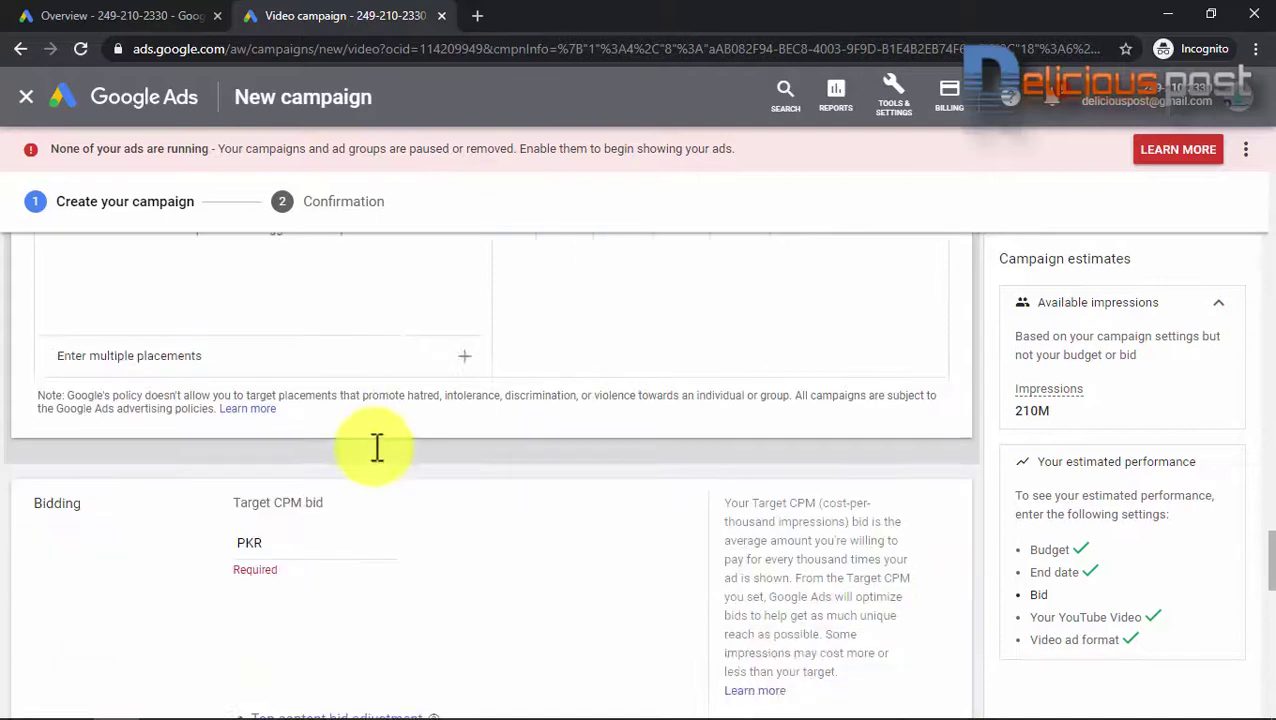
{"action": "scroll", "coordinate": [280, 428], "scroll_direction": "down", "scroll_amount": 1}
{"action": "scroll", "coordinate": [310, 400], "scroll_direction": "up", "scroll_amount": 1}
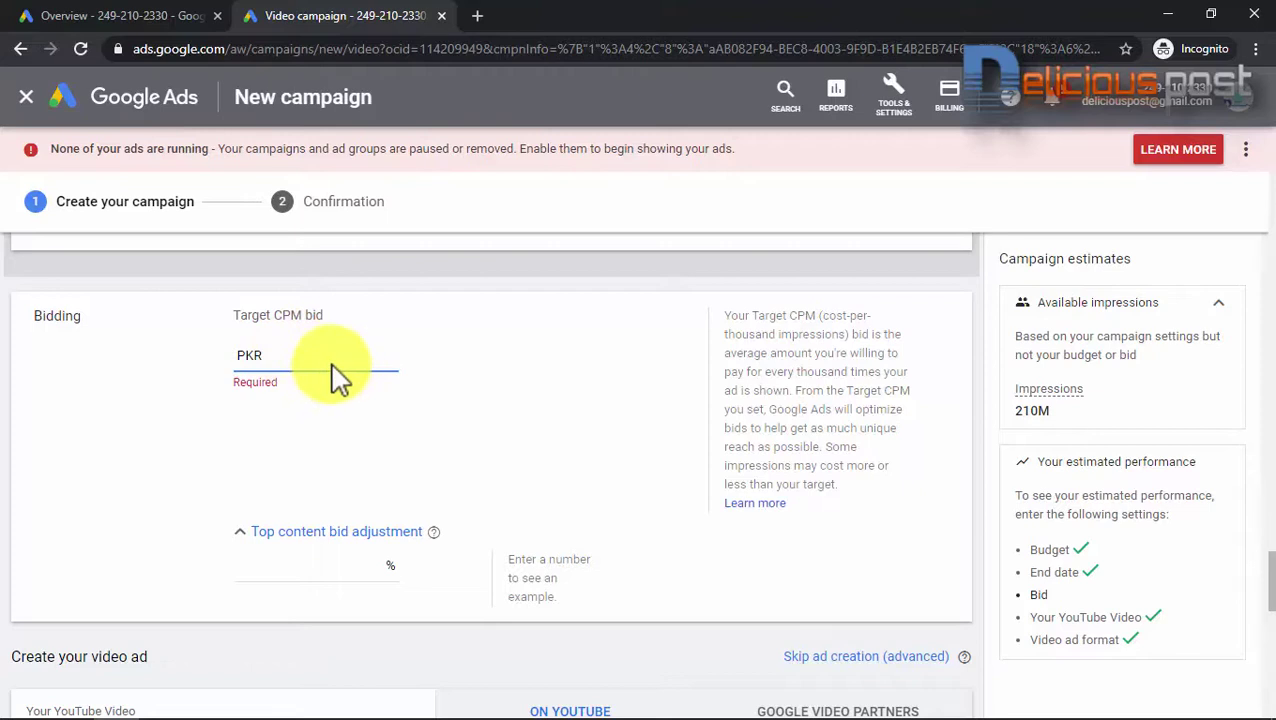
{"action": "scroll", "coordinate": [420, 320], "scroll_direction": "down", "scroll_amount": 1}
{"action": "type", "text": "10"}
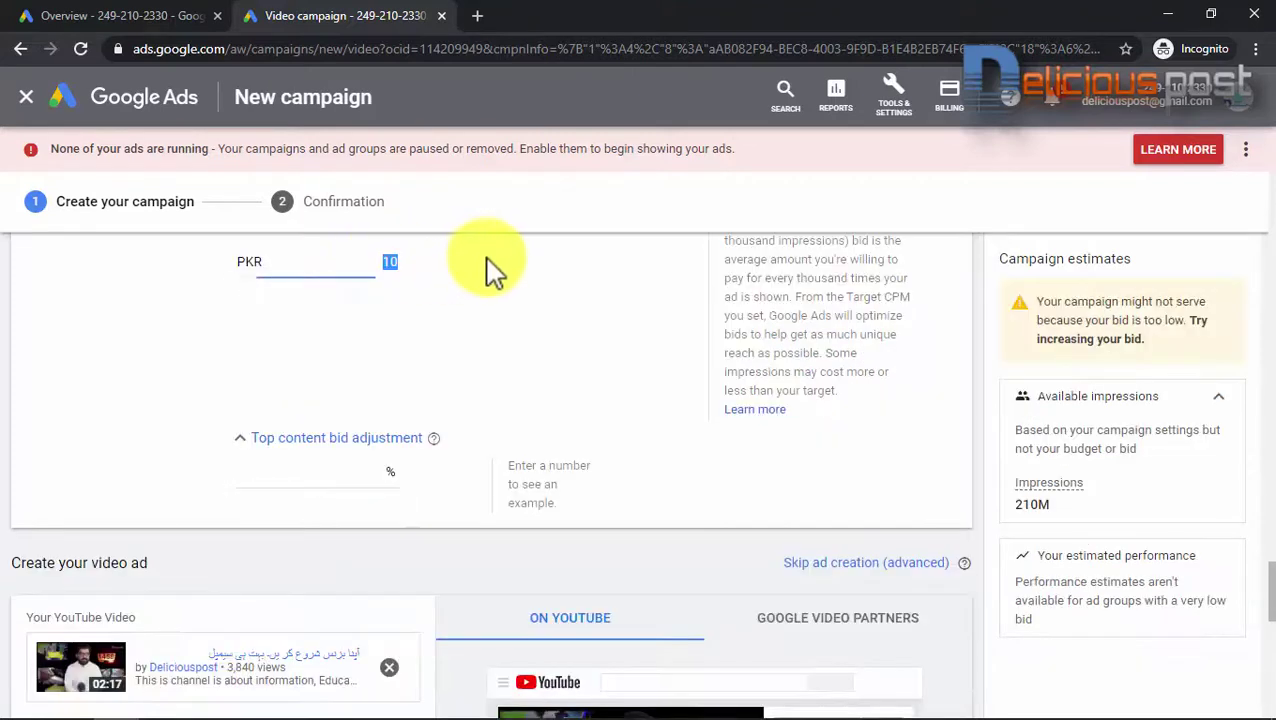
{"action": "type", "text": "5"}
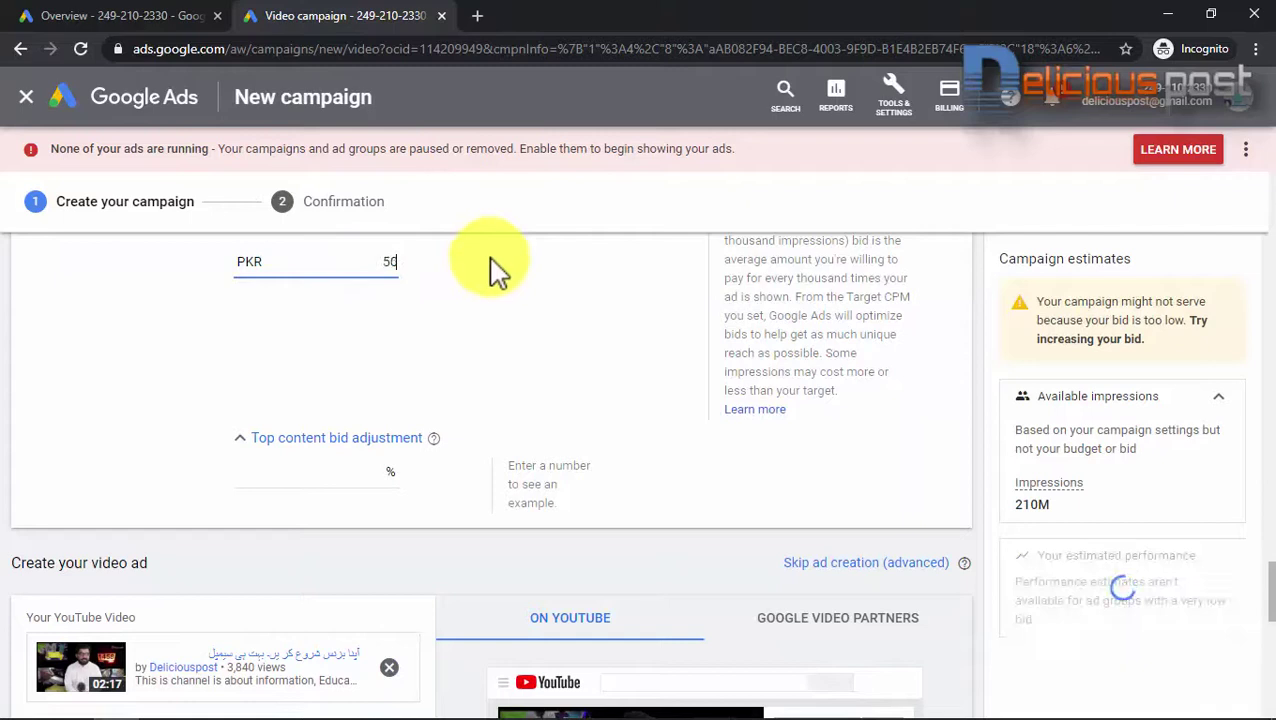
{"action": "left_click", "coordinate": [497, 268]}
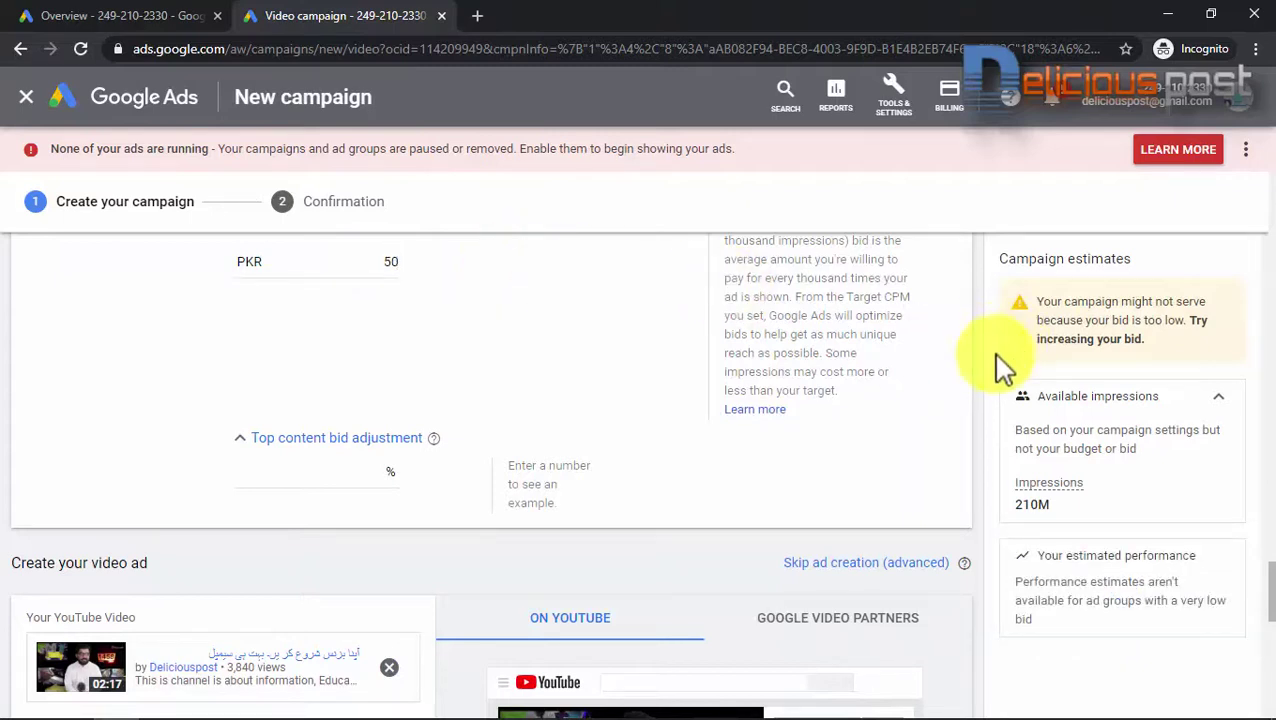
Enter "Printing Business, how to start your business" as the product or service description for getting keyword ideas.
{"action": "scroll", "coordinate": [995, 440], "scroll_direction": "down", "scroll_amount": 3}
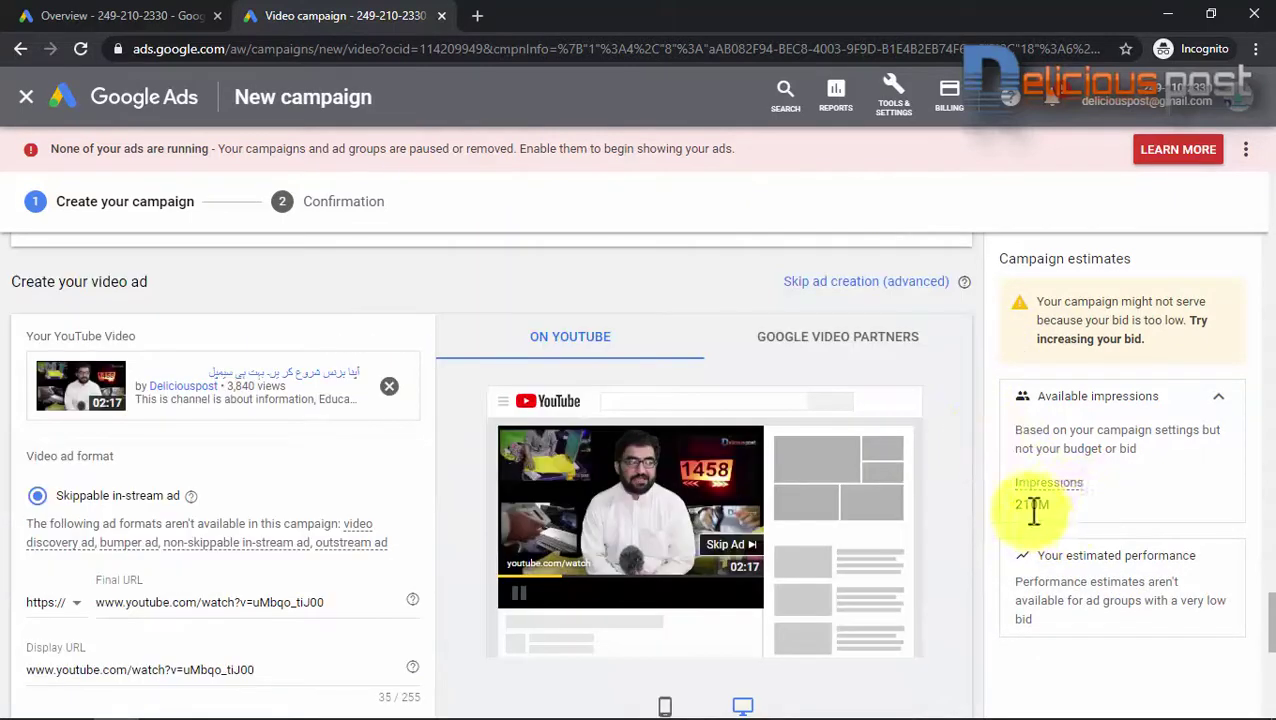
{"action": "scroll", "coordinate": [1035, 510], "scroll_direction": "down", "scroll_amount": 3}
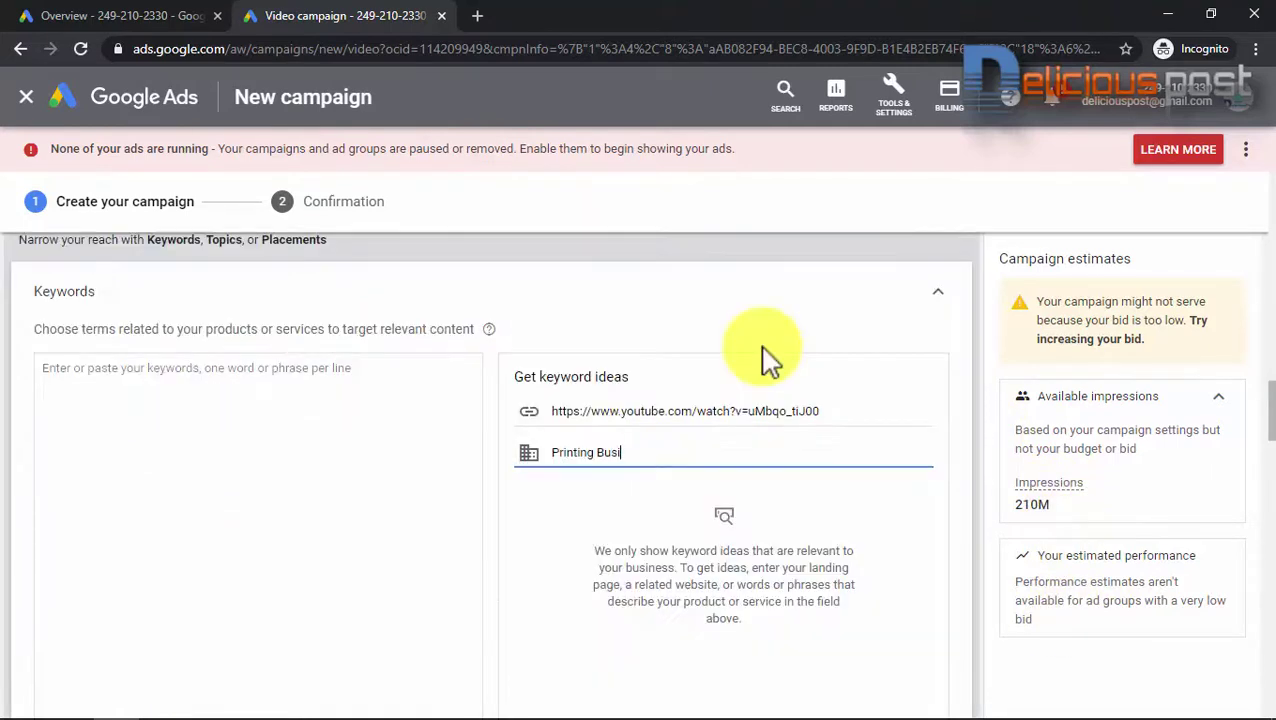
{"action": "type", "text": "ss, how to start your business"}
Create the video campaign and continue from its confirmation to the new campaign's ad groups.
{"action": "scroll", "coordinate": [541, 330], "scroll_direction": "down", "scroll_amount": 15}
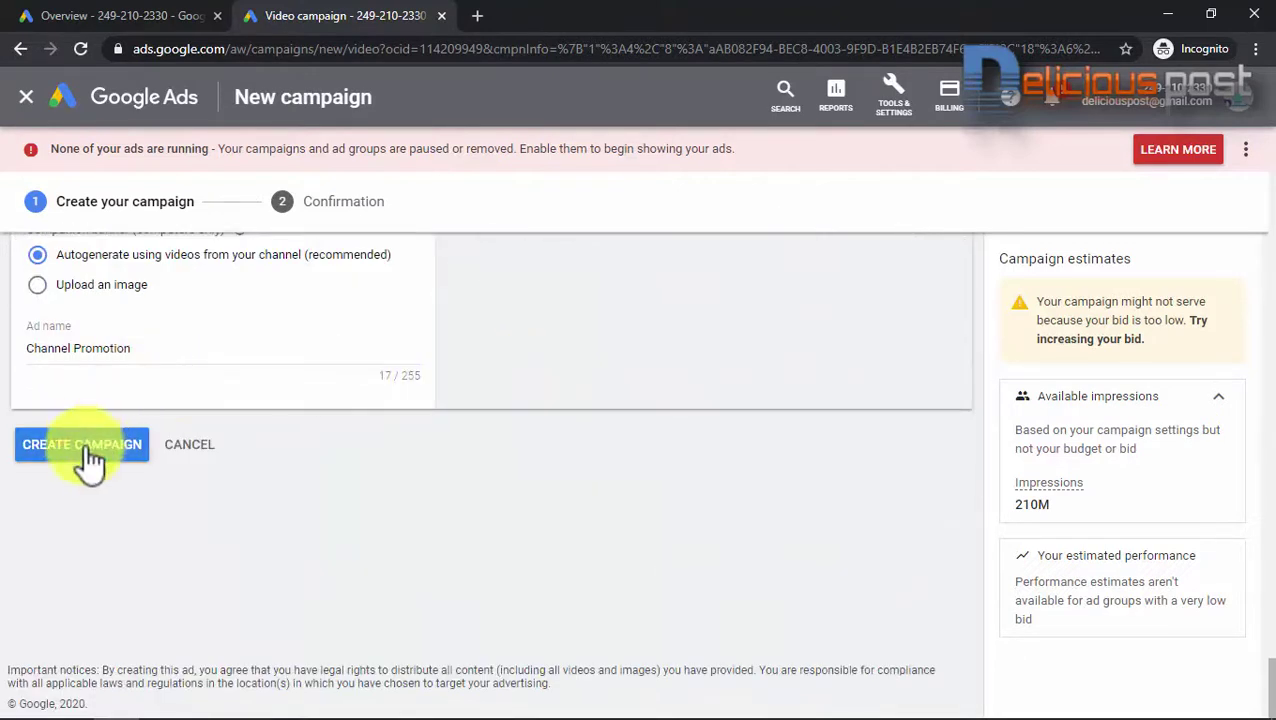
{"action": "left_click", "coordinate": [89, 455]}
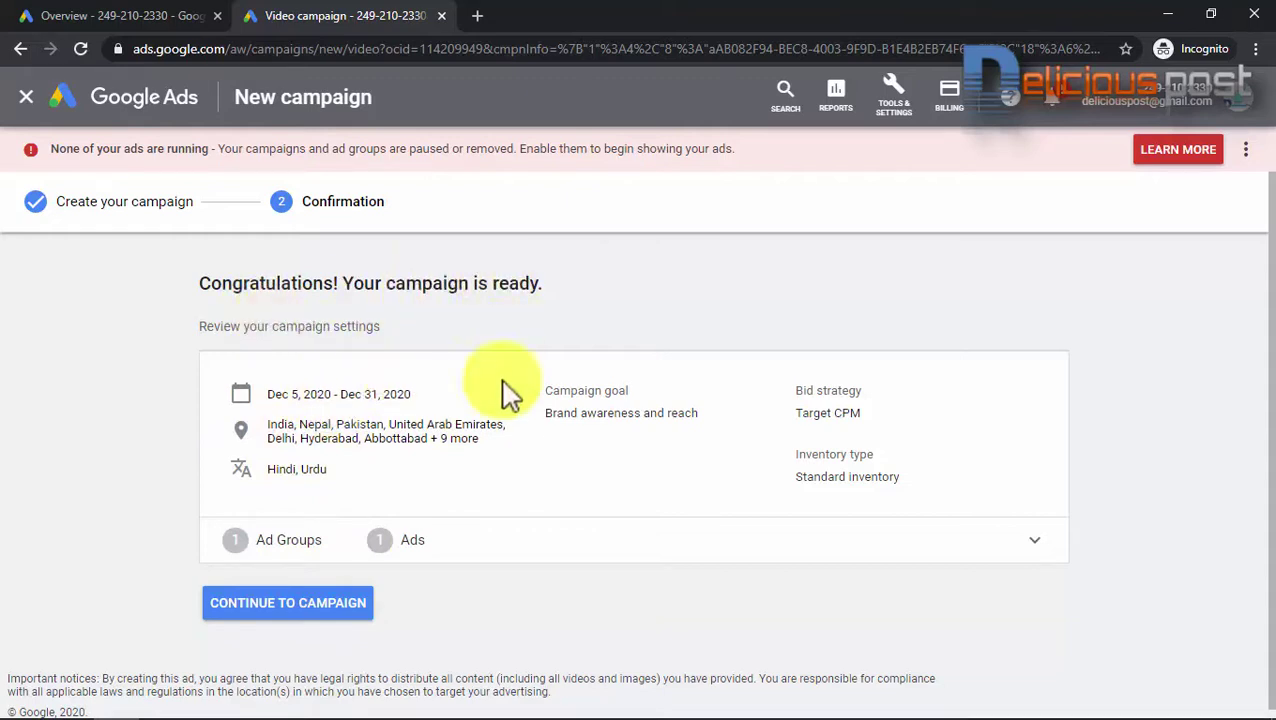
{"action": "left_click", "coordinate": [320, 622]}
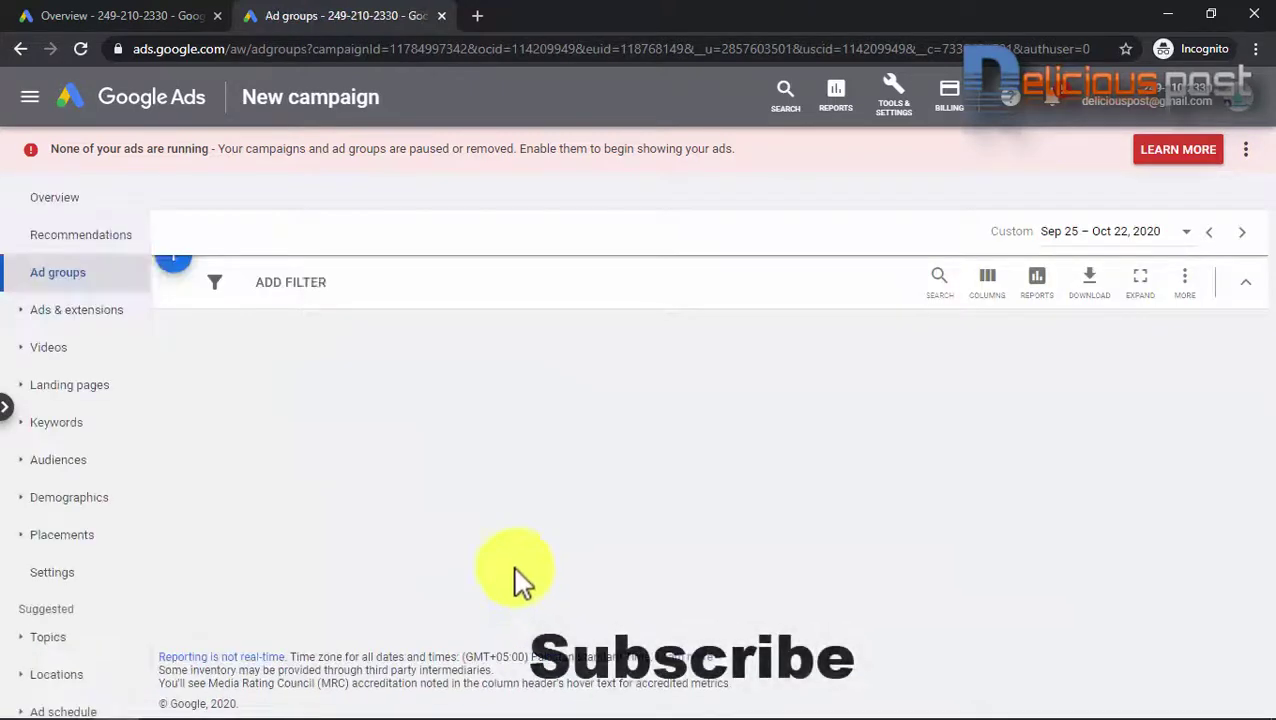